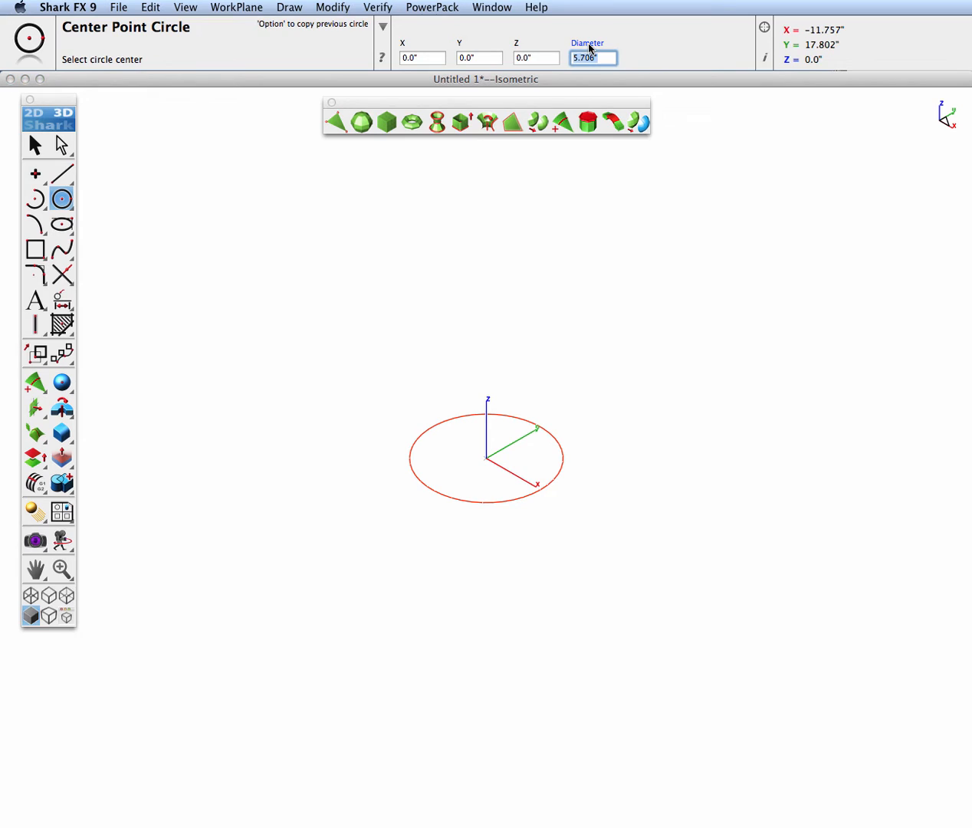
Set the circle's diameter to 3.5 inches and extrude it about 6.27 inches upward along the Z axis
text(3.5)
key(Return)
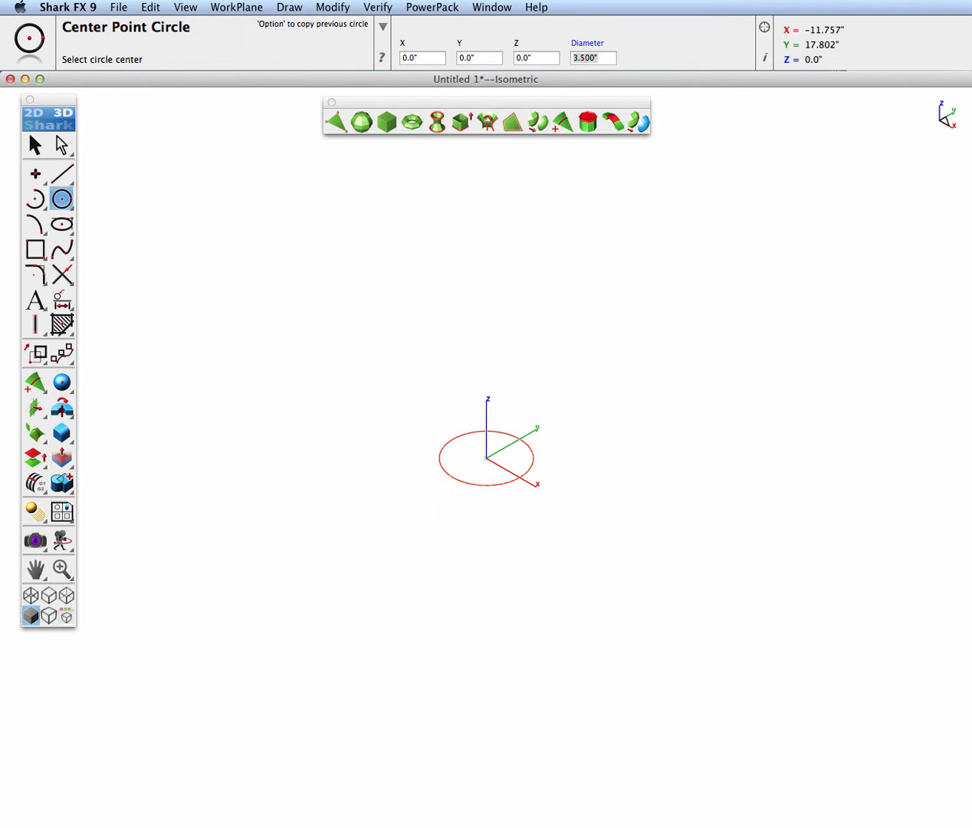
click(461, 125)
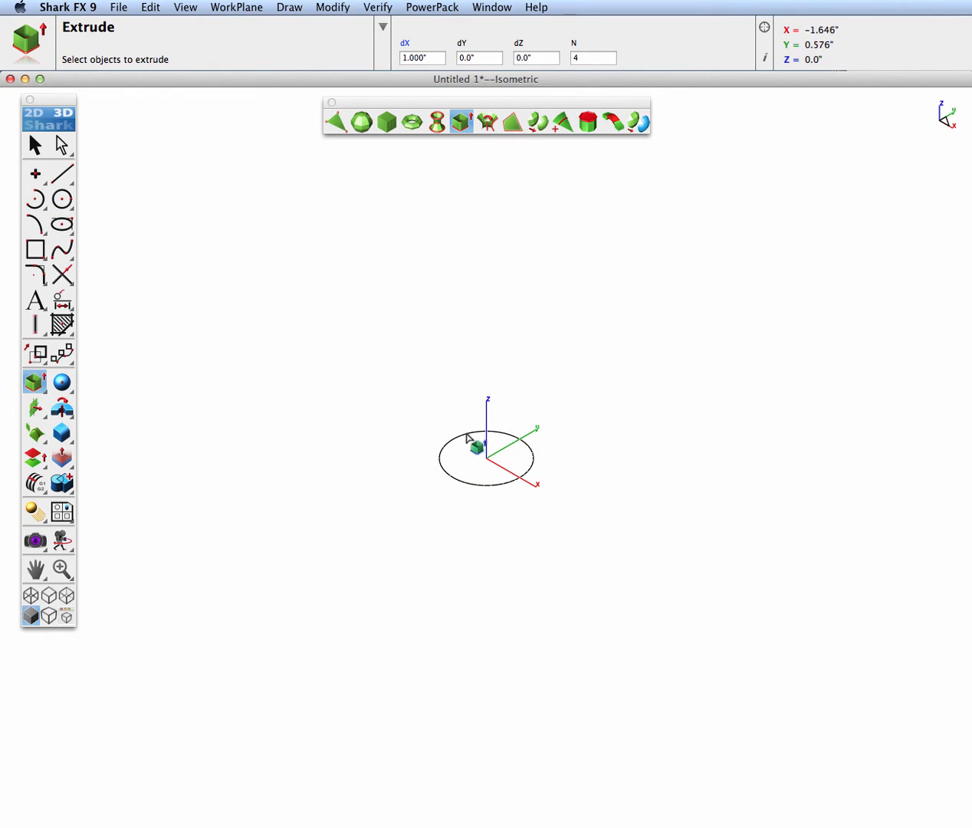
click(467, 436)
click(485, 458)
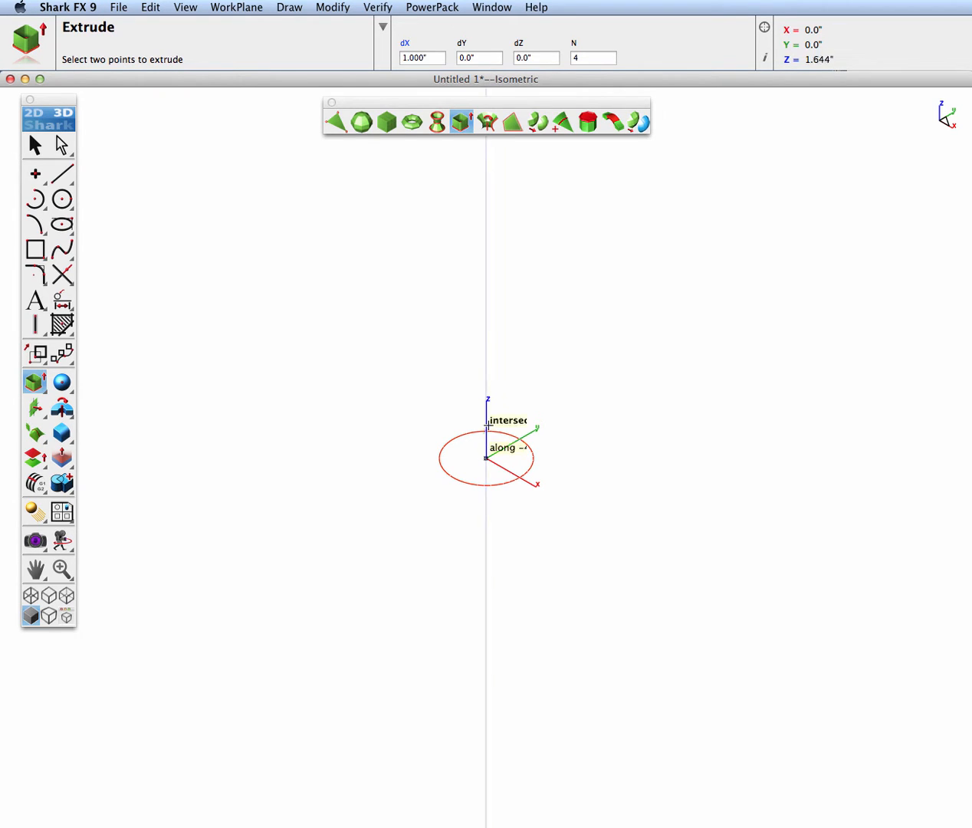
click(486, 321)
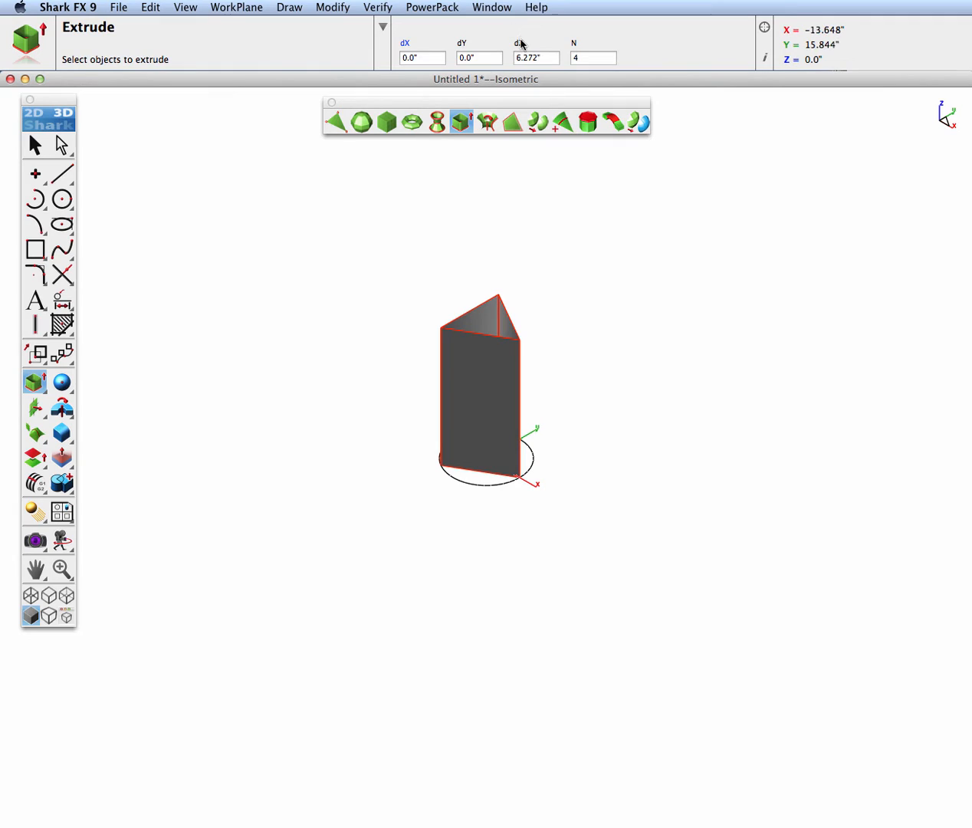
Set the extruded mesh's dZ height to 4.5 inches and its segment count N to 15
click(520, 41)
text(4.5)
key(Tab)
key(Return)
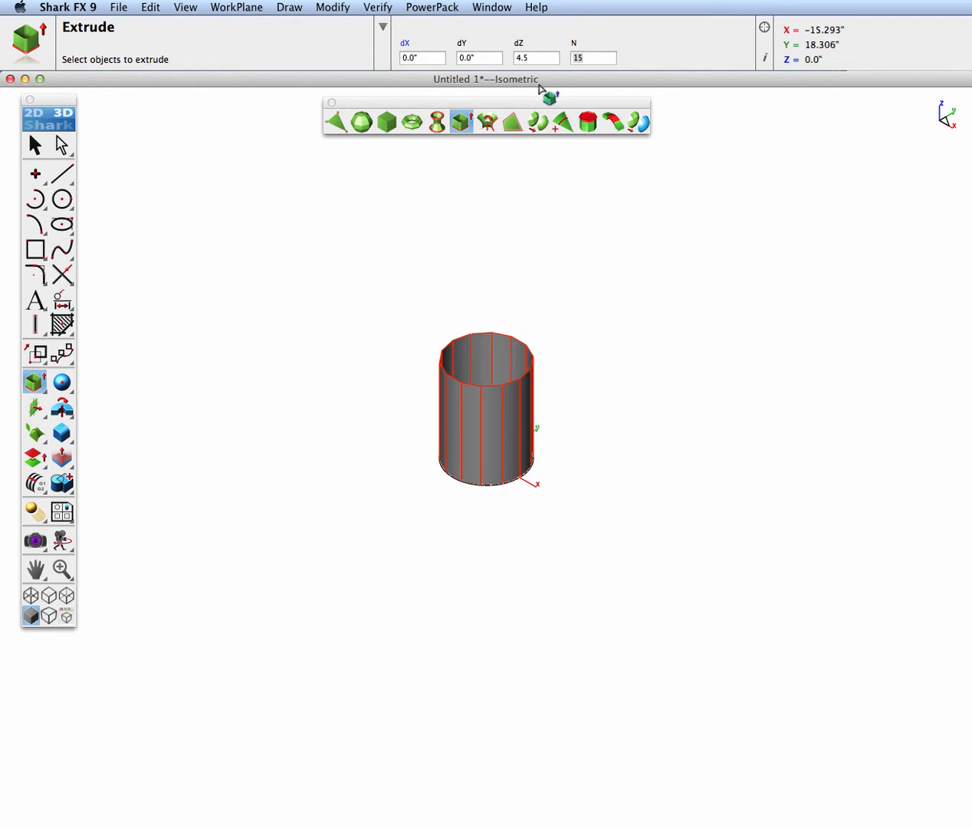
Close the cylinder mesh's open upper and lower ends with Fill Hole
scroll(490, 387, up, 3)
mouse_move(486, 356)
middle_down()
mouse_move(485, 516)
mouse_move(500, 401)
mouse_move(483, 360)
middle_up()
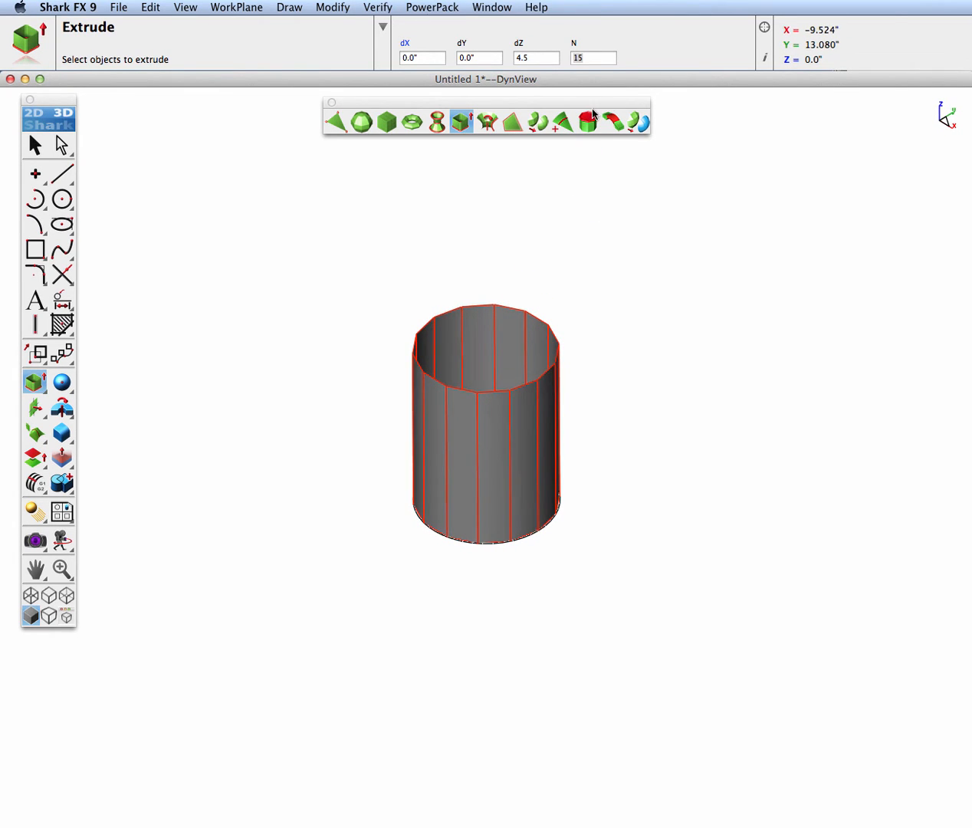
click(588, 120)
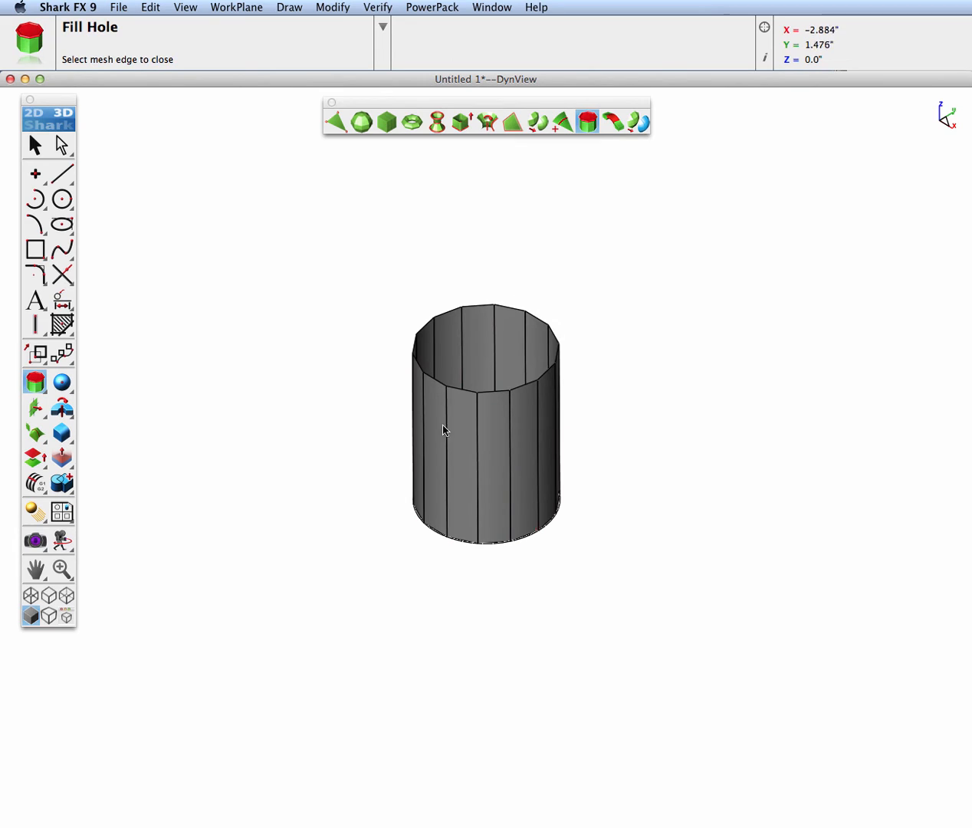
click(490, 394)
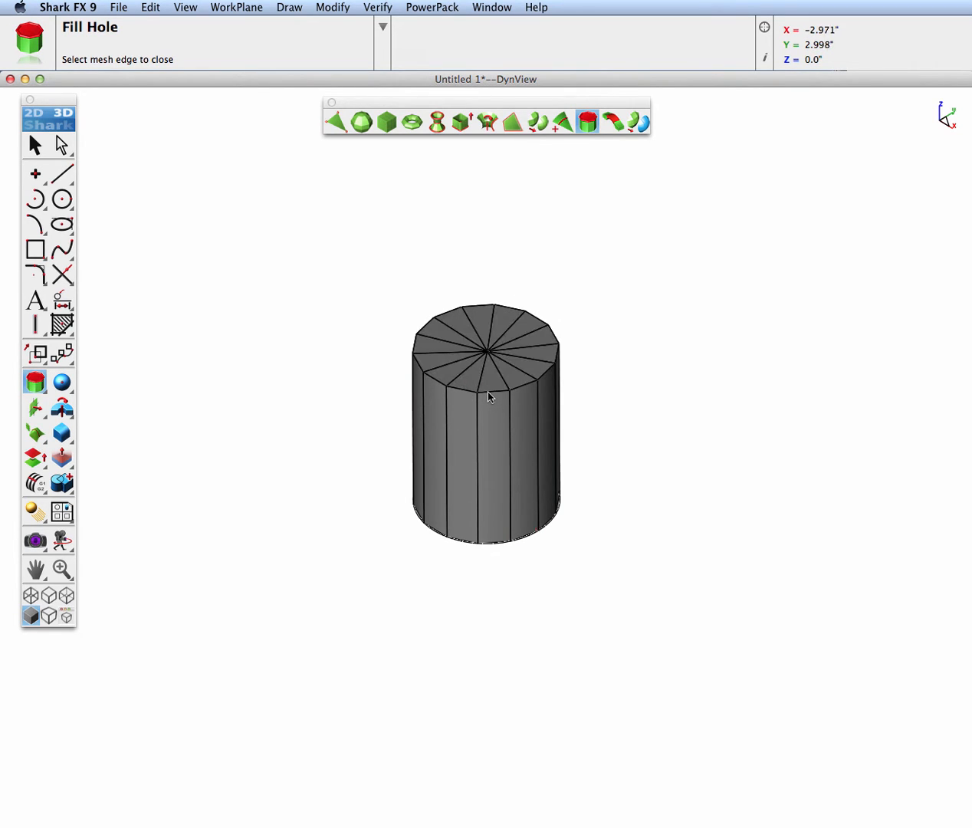
mouse_move(501, 471)
middle_down()
mouse_move(506, 290)
mouse_move(497, 243)
middle_up()
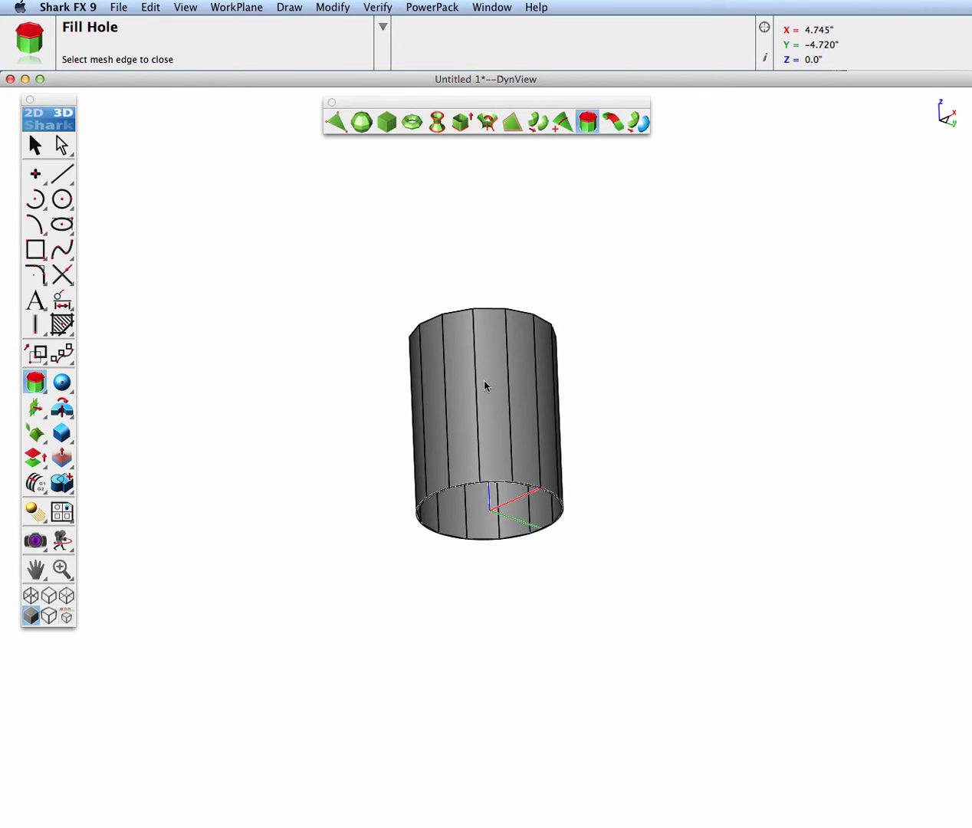
click(499, 485)
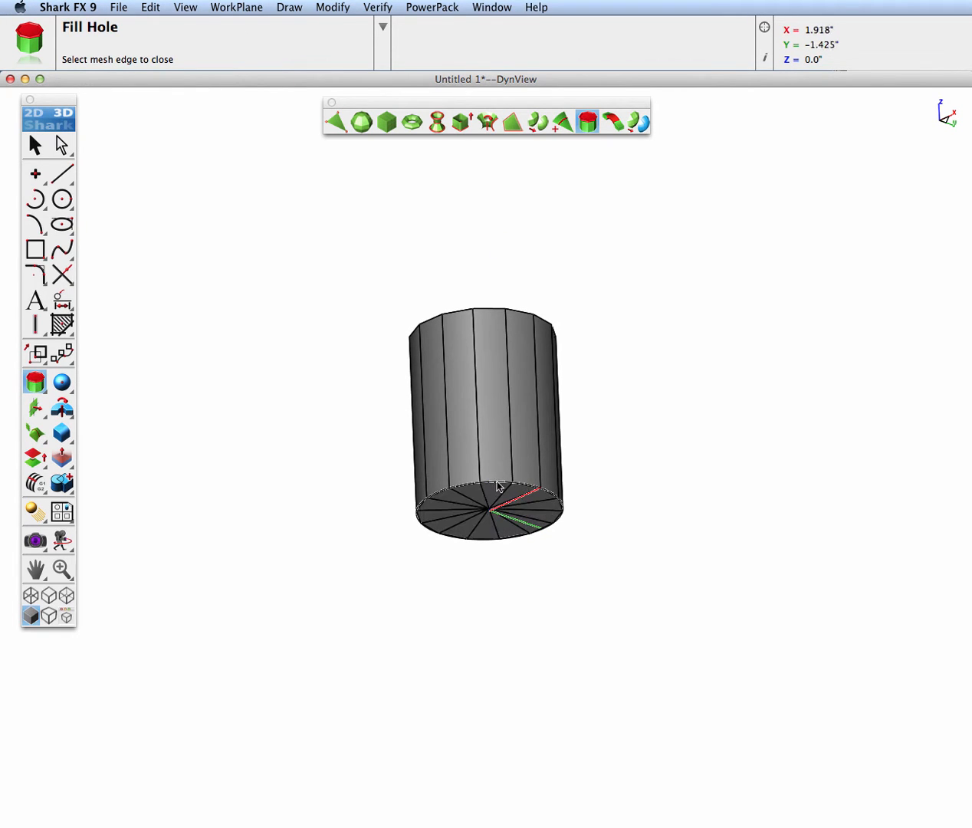
Scale up the cylinder's top vertices to a radius of about 2.26 inches so the walls flare outward toward the top
middle_drag(499, 371, 517, 528)
mouse_move(481, 426)
middle_down()
mouse_move(486, 455)
mouse_move(475, 452)
middle_up()
click(35, 145)
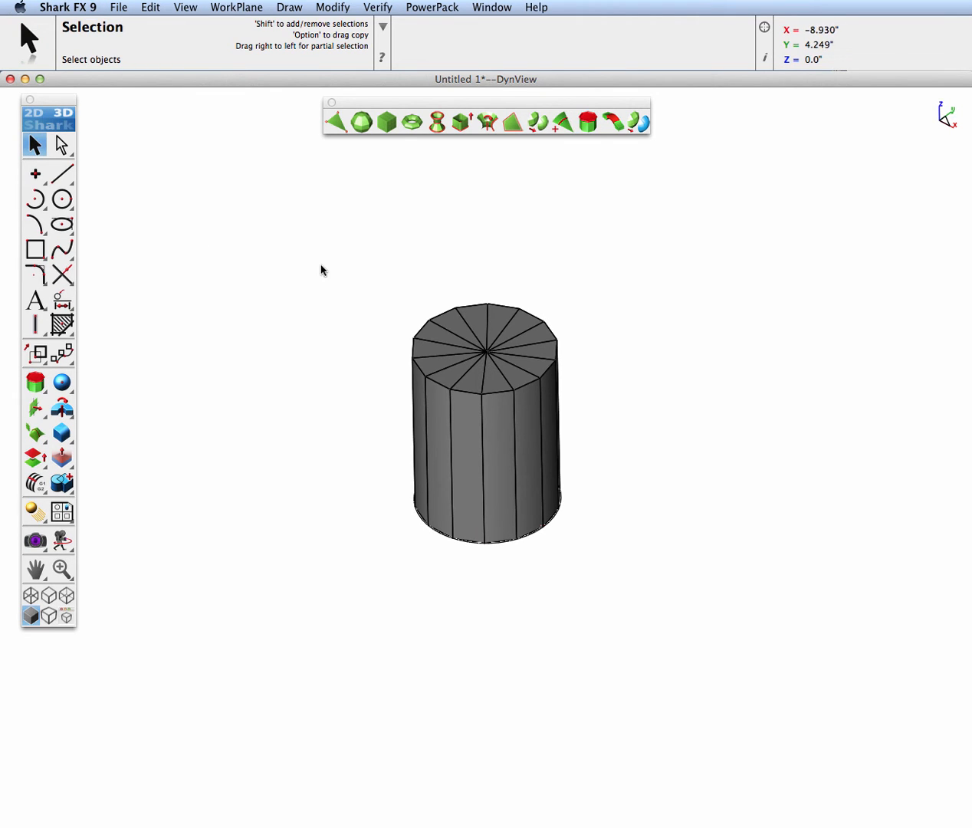
drag(385, 276, 589, 403)
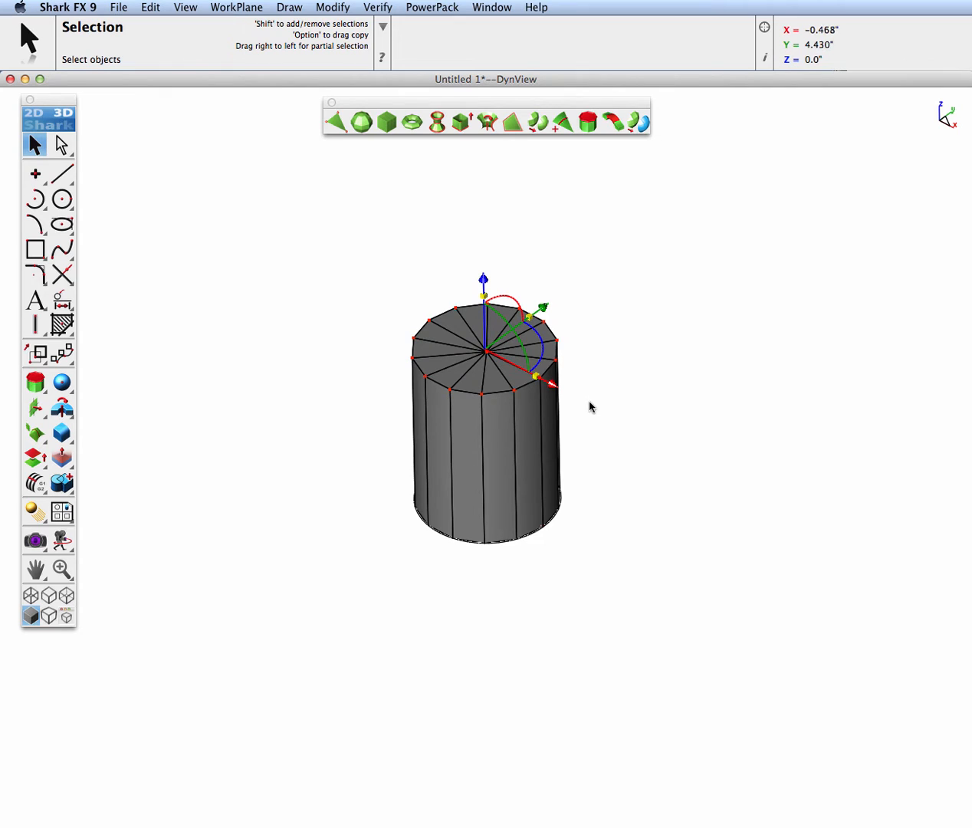
scroll(529, 404, up, 3)
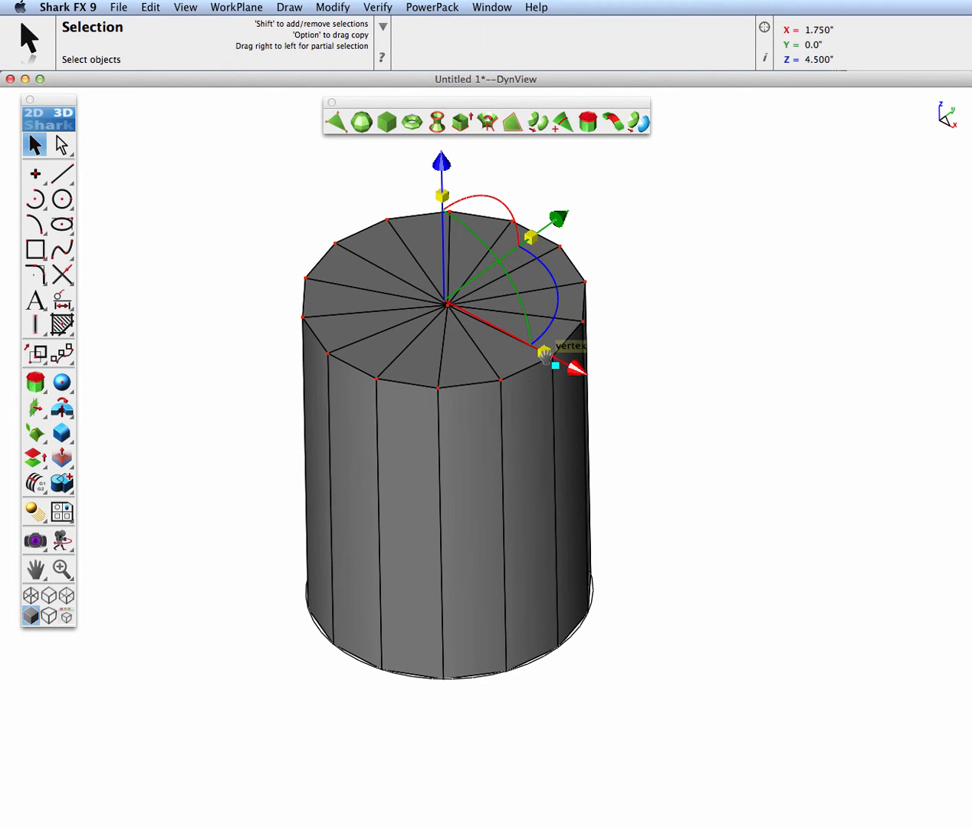
mouse_move(544, 353)
mouse_down()
mouse_move(576, 368)
mouse_move(548, 352)
mouse_up()
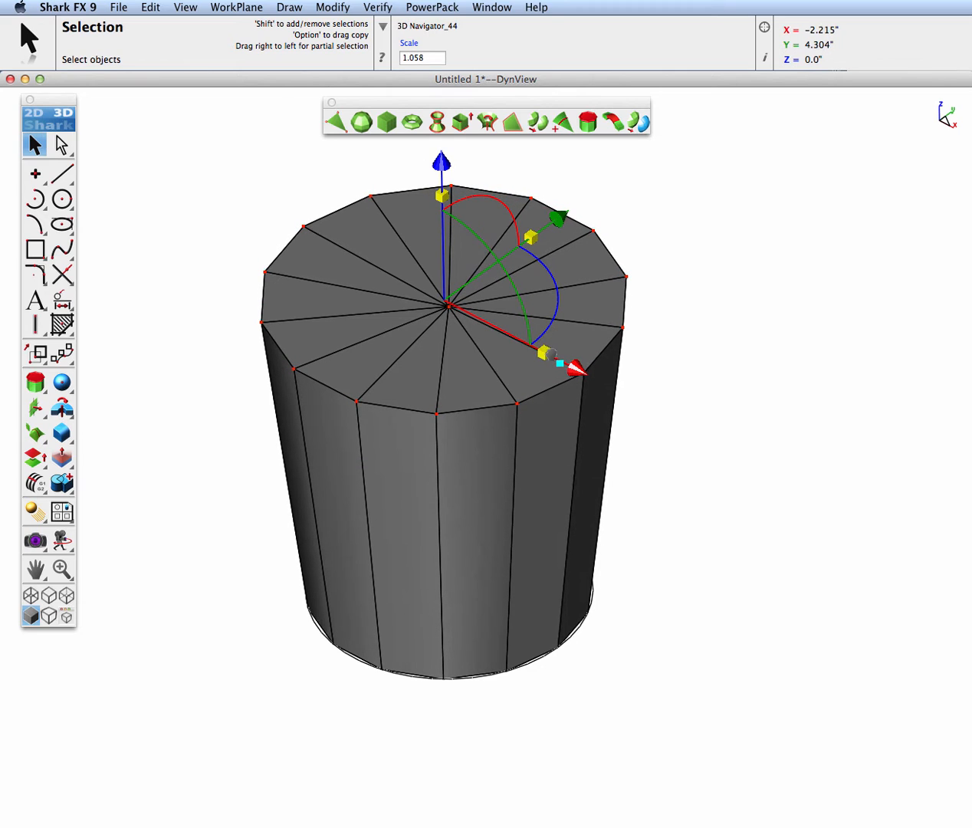
click(720, 402)
Add an edge loop on the cylinder's top cap, slightly inside the outer rim
mouse_move(493, 557)
middle_down()
mouse_move(523, 340)
mouse_move(481, 564)
mouse_move(499, 567)
mouse_move(488, 558)
middle_up()
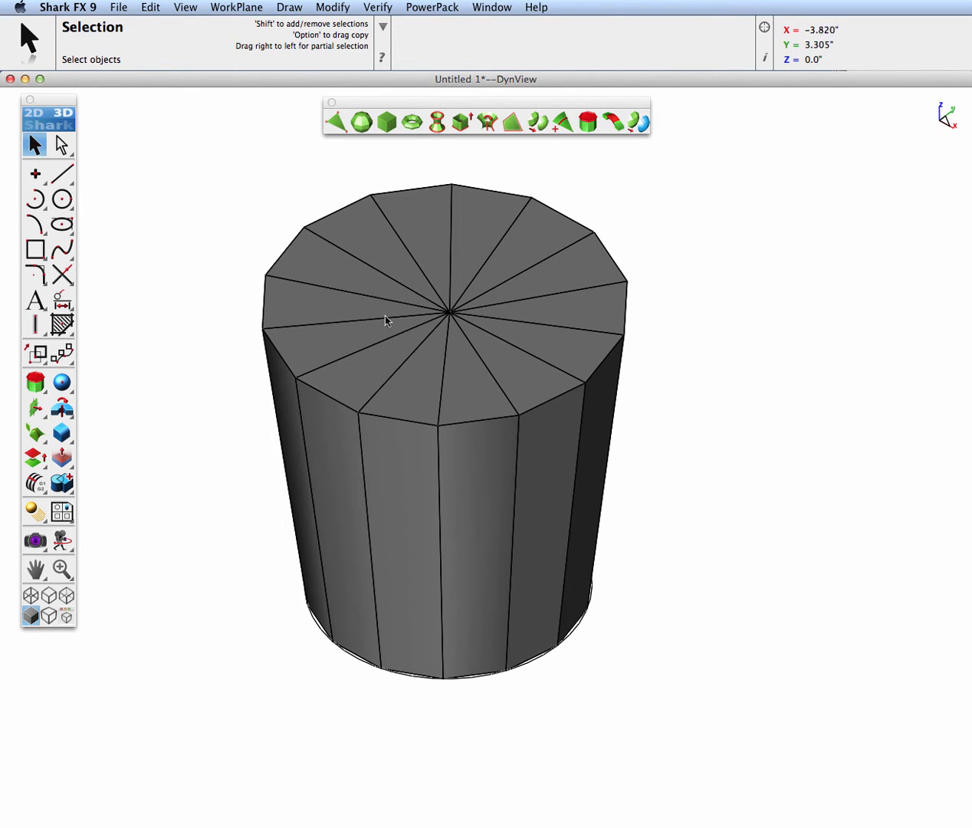
click(562, 122)
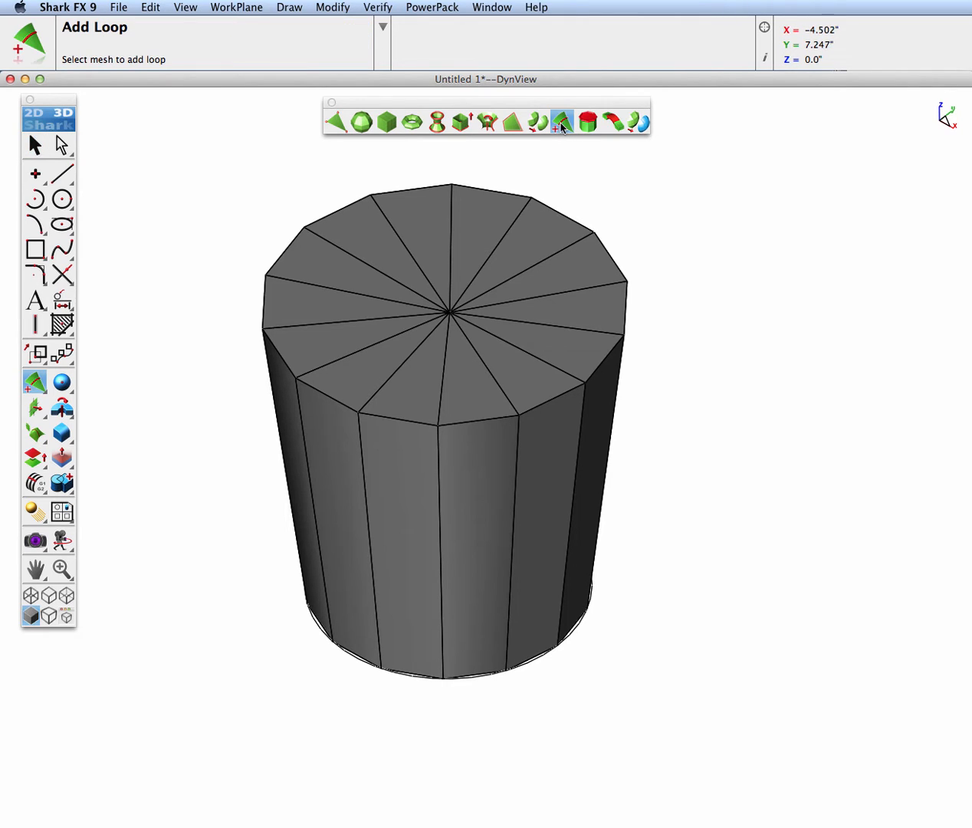
click(322, 371)
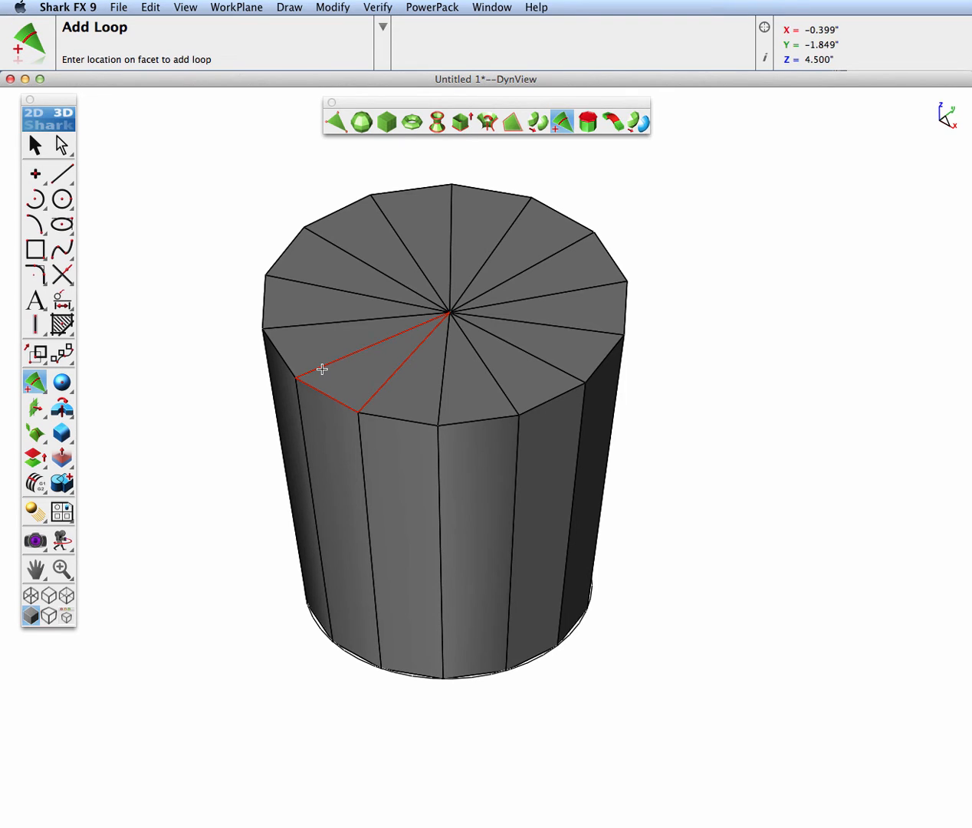
click(322, 369)
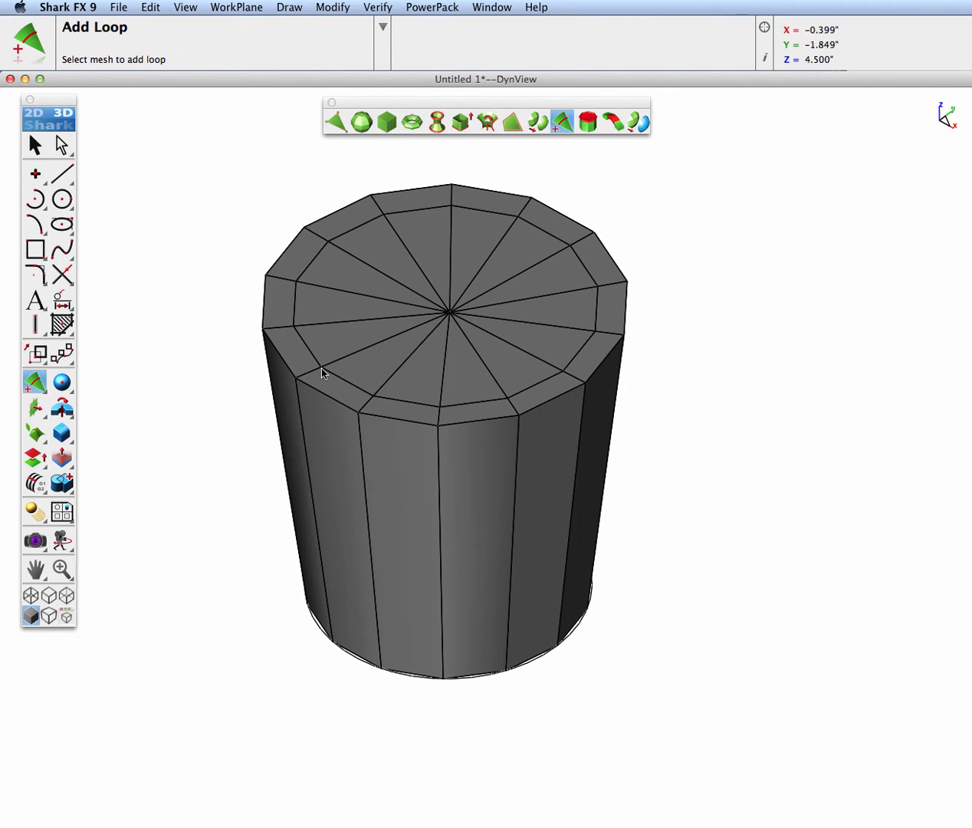
Select all triangular facets inside the top rim and push them down about 4.14 inches to hollow out the cup
click(62, 147)
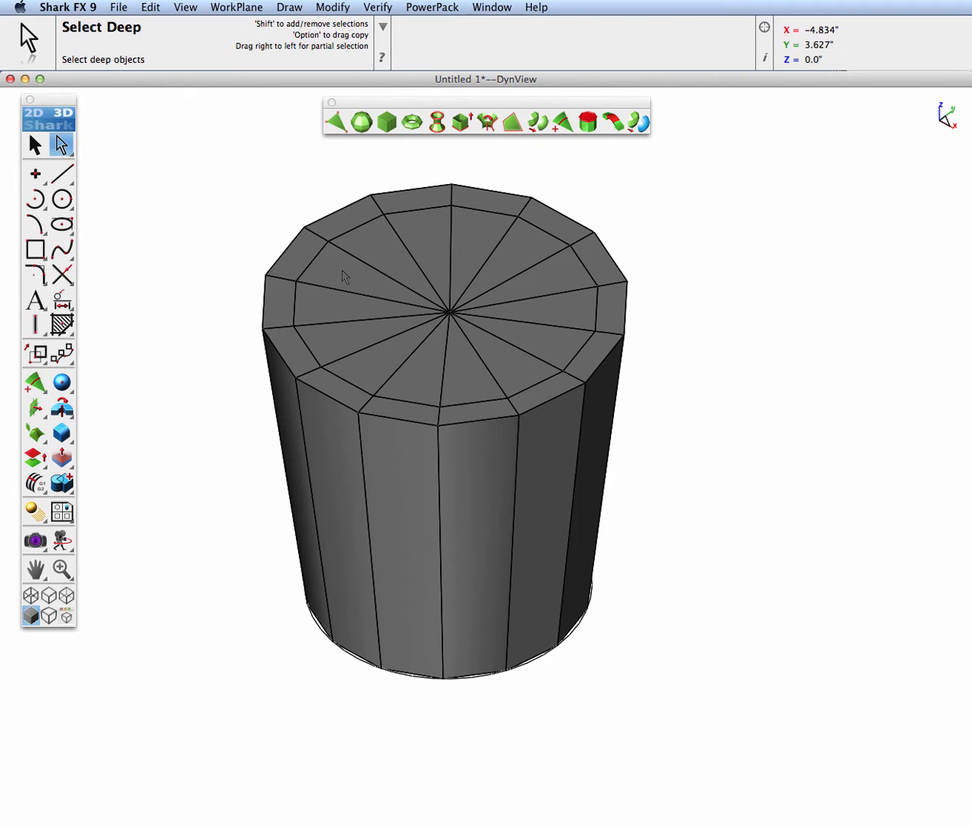
key(shift)
shift+click(337, 276)
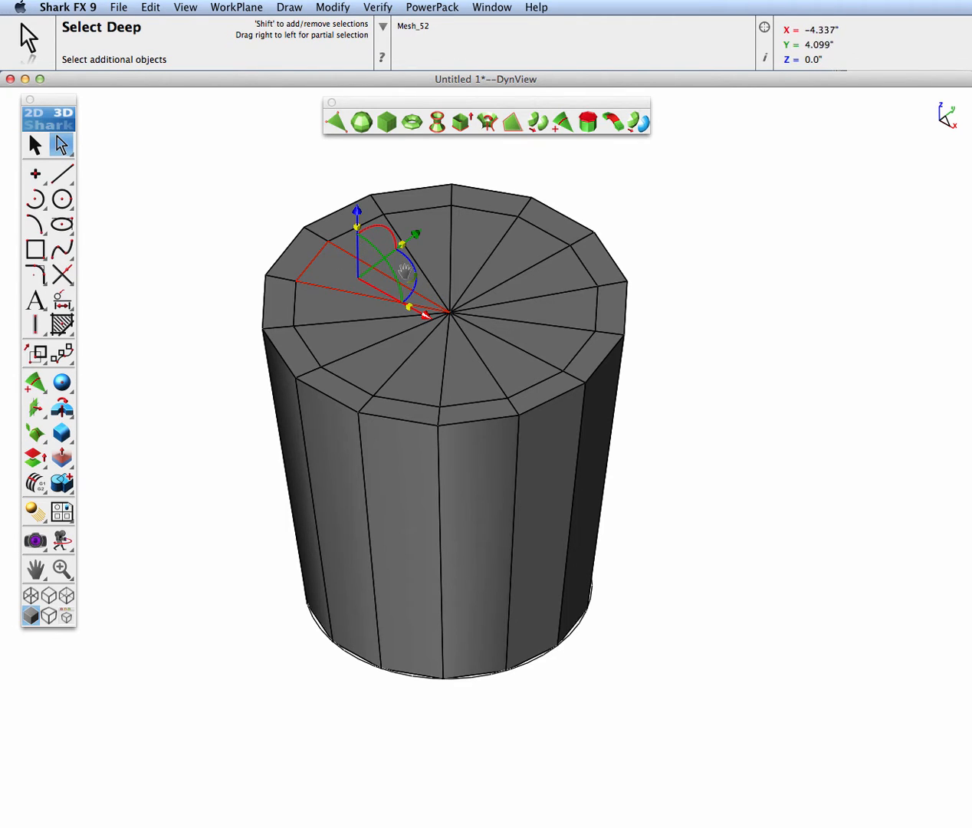
shift+click(348, 239)
shift+click(473, 256)
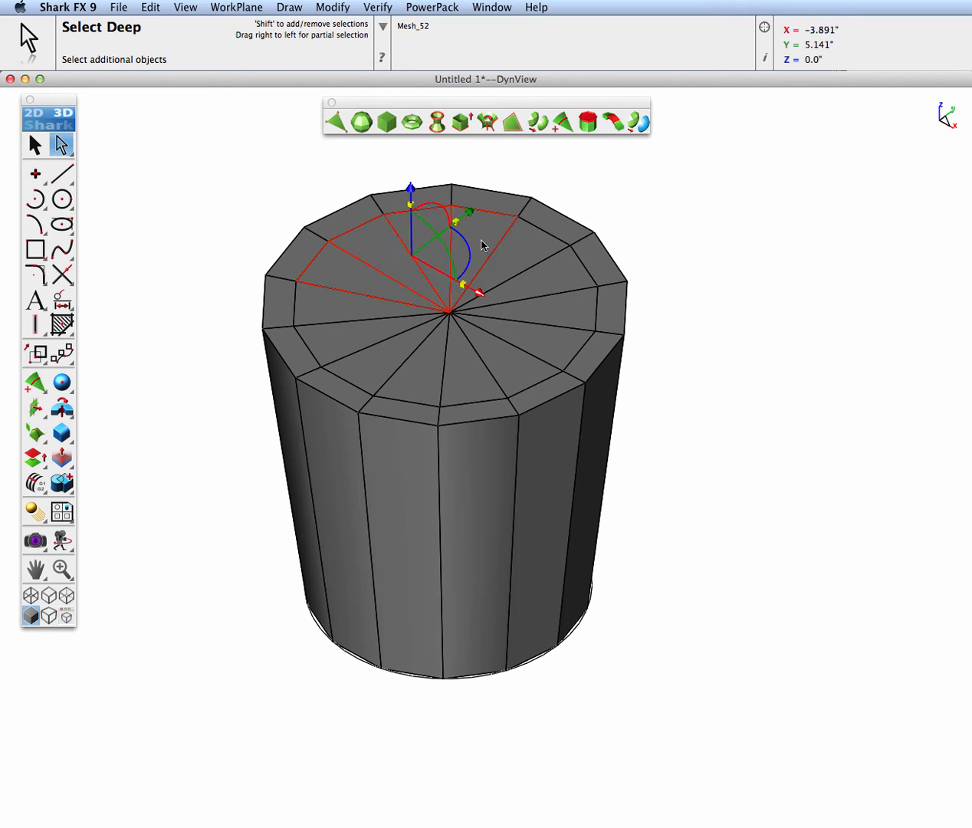
shift+click(528, 264)
shift+click(551, 284)
shift+click(564, 315)
shift+click(545, 341)
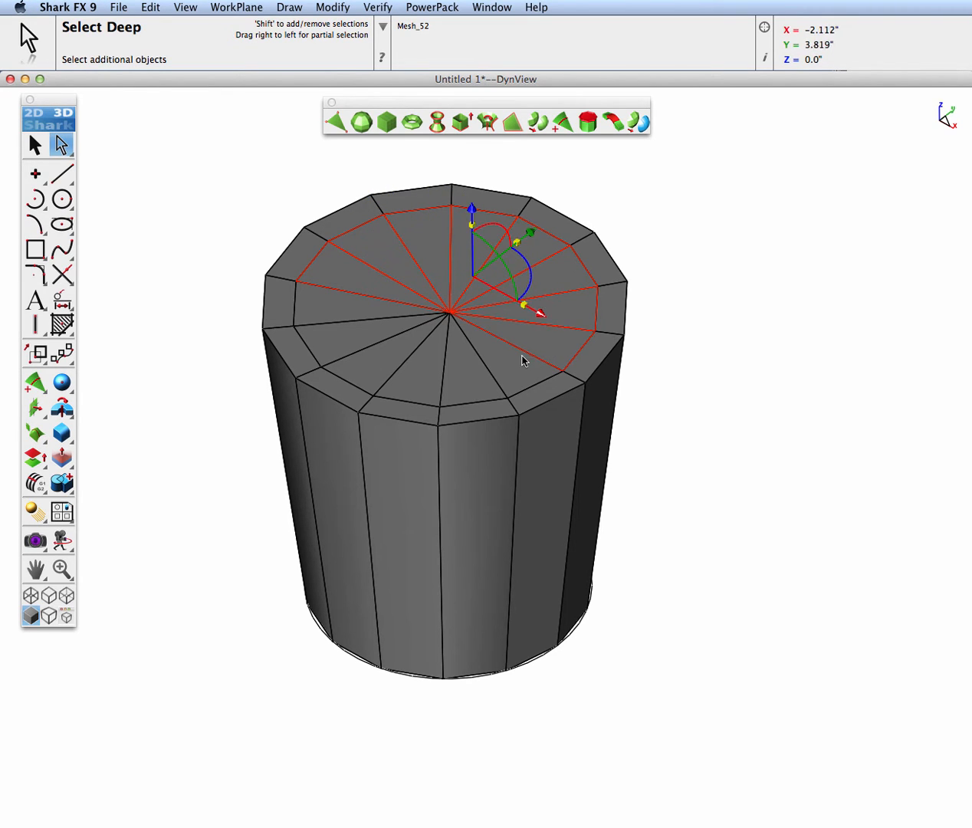
shift+click(523, 361)
shift+click(471, 384)
shift+click(408, 377)
shift+click(376, 369)
shift+click(344, 351)
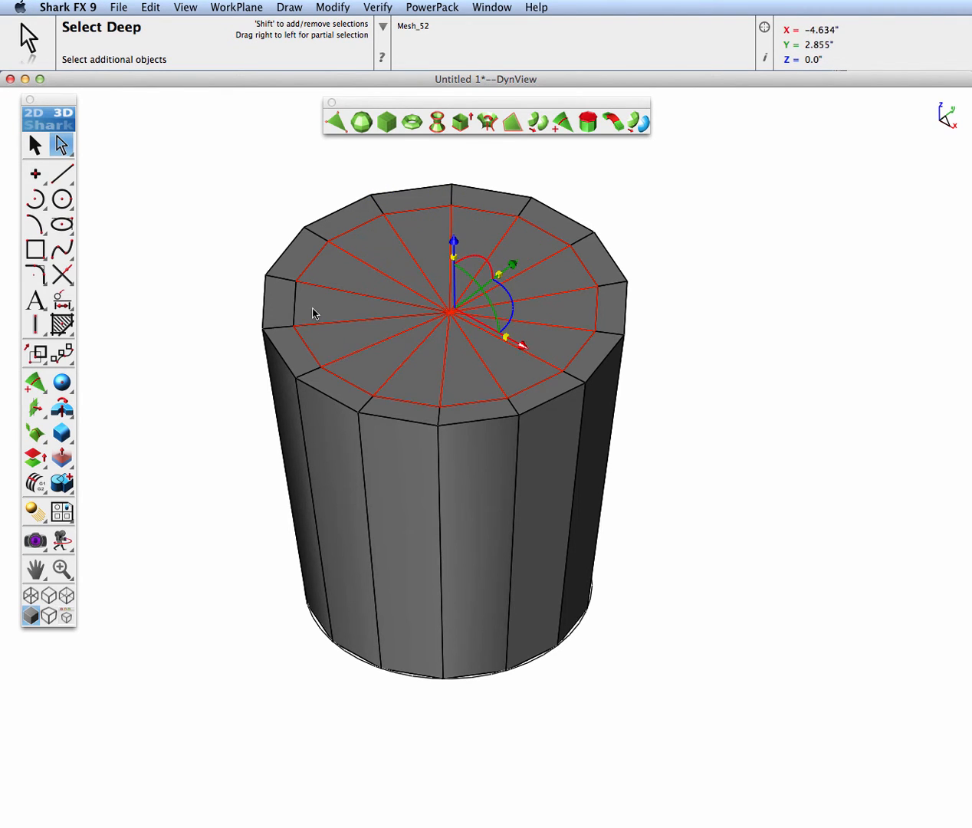
shift+click(313, 313)
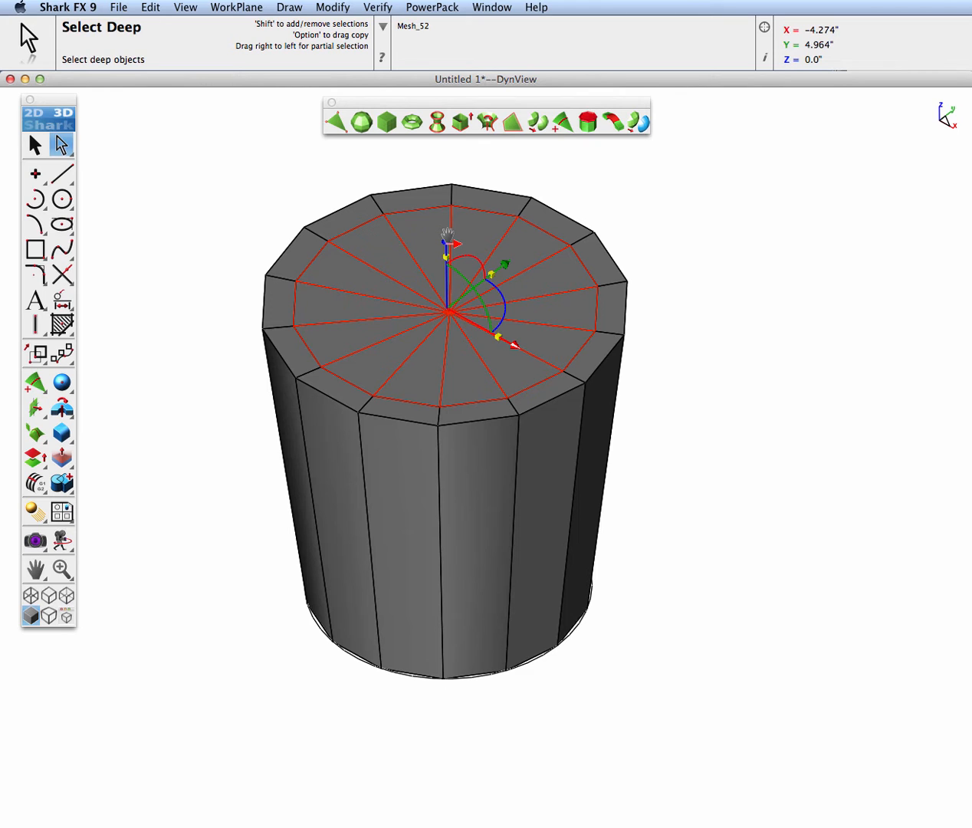
alt+drag(447, 233, 418, 499)
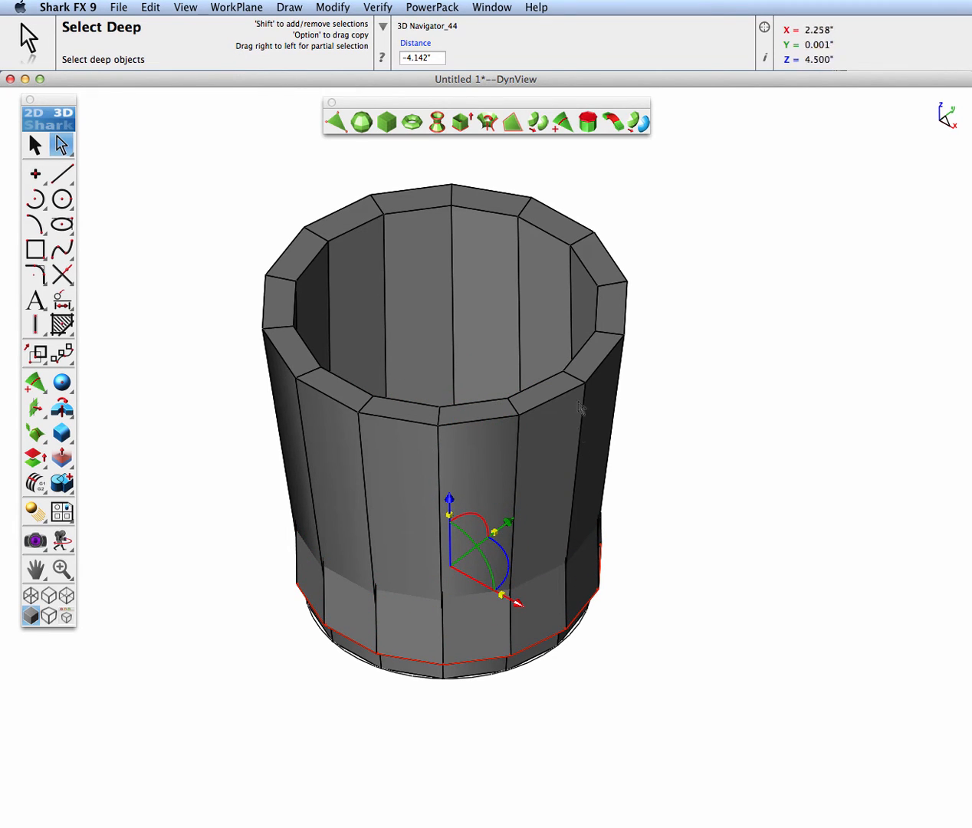
In a wireframe front view, scale the cavity floor to about 0.726 and lower it 0.025 inches, then restore shading
key(super+1)
key(super+f)
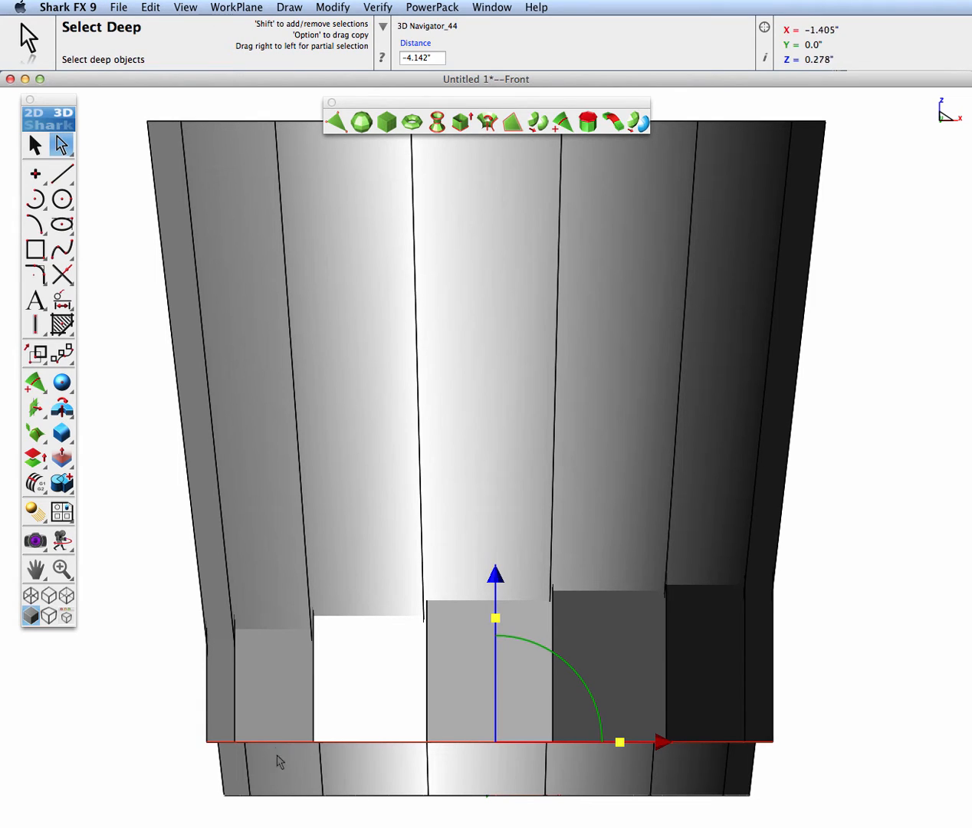
click(31, 597)
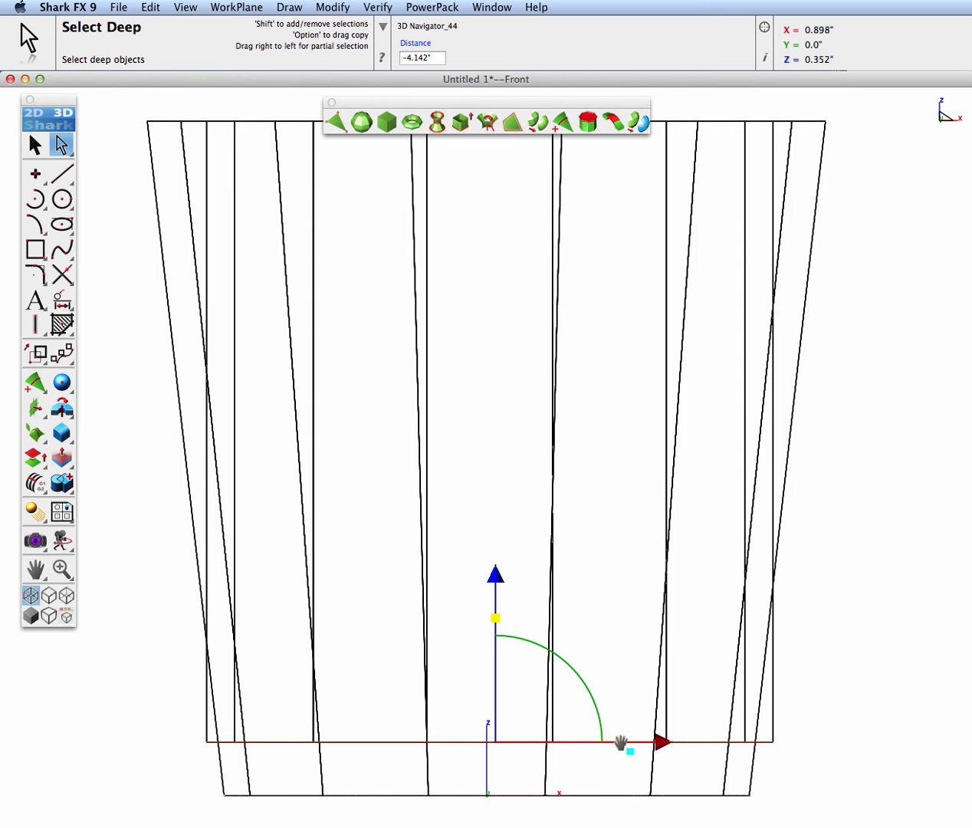
drag(621, 742, 585, 742)
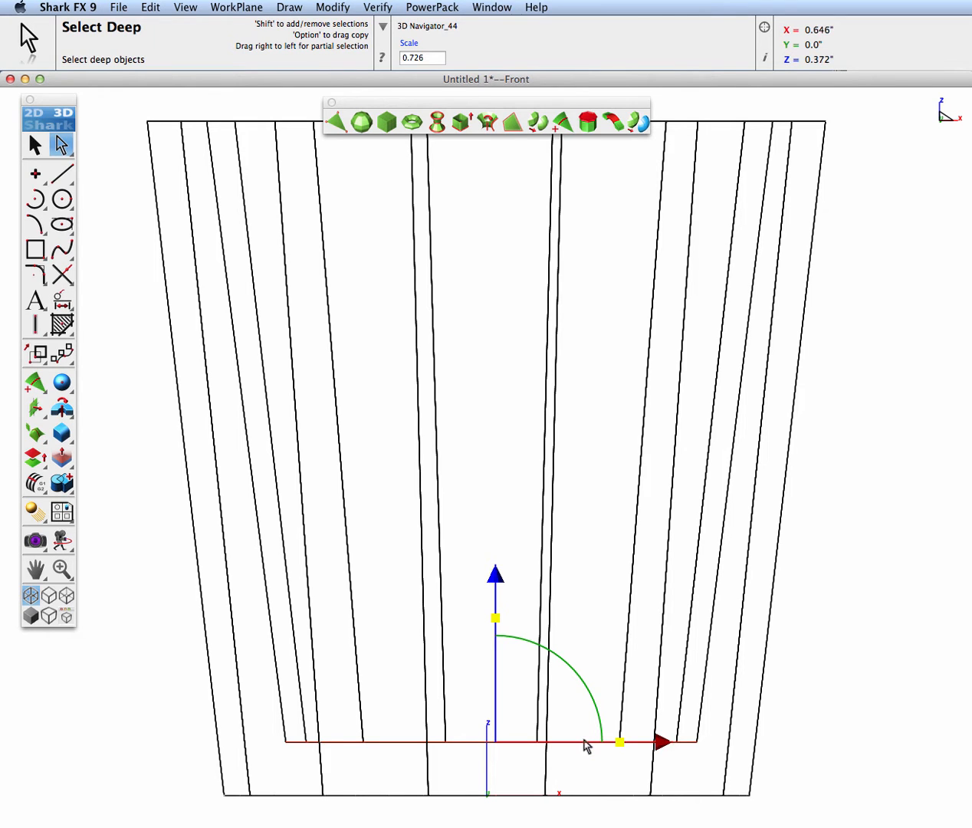
drag(495, 574, 496, 578)
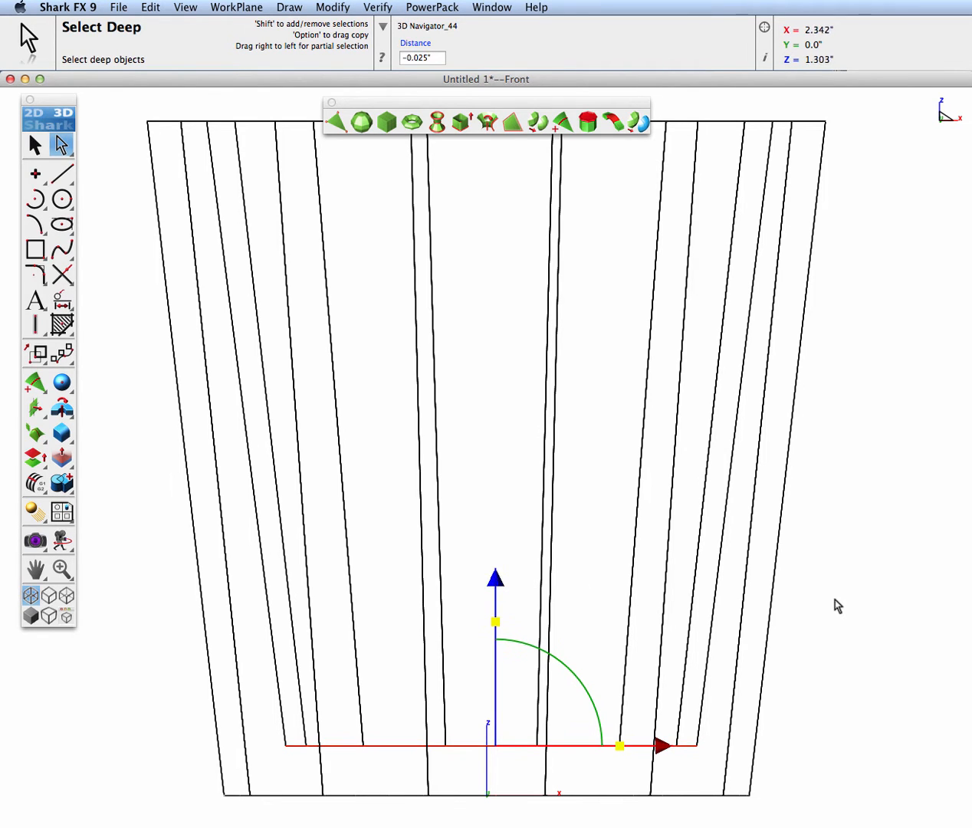
click(30, 616)
click(151, 617)
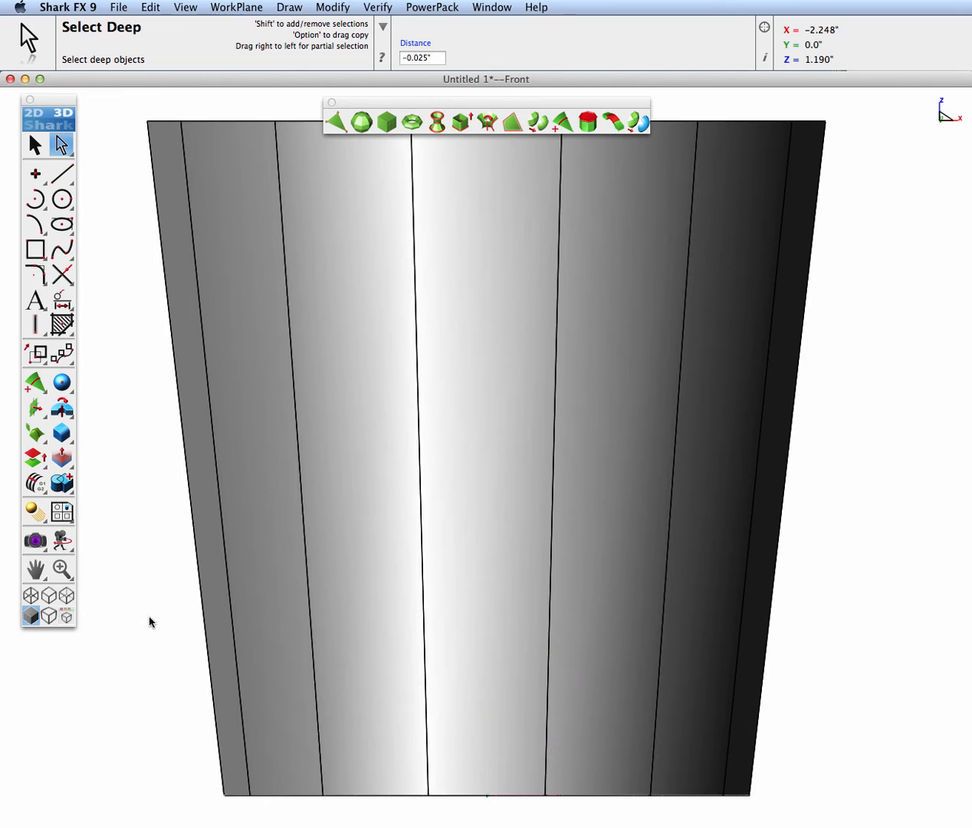
Smooth the cup mesh with two levels of Catmull-Clark subdivision in the isometric view
key(super+4)
key(super+f)
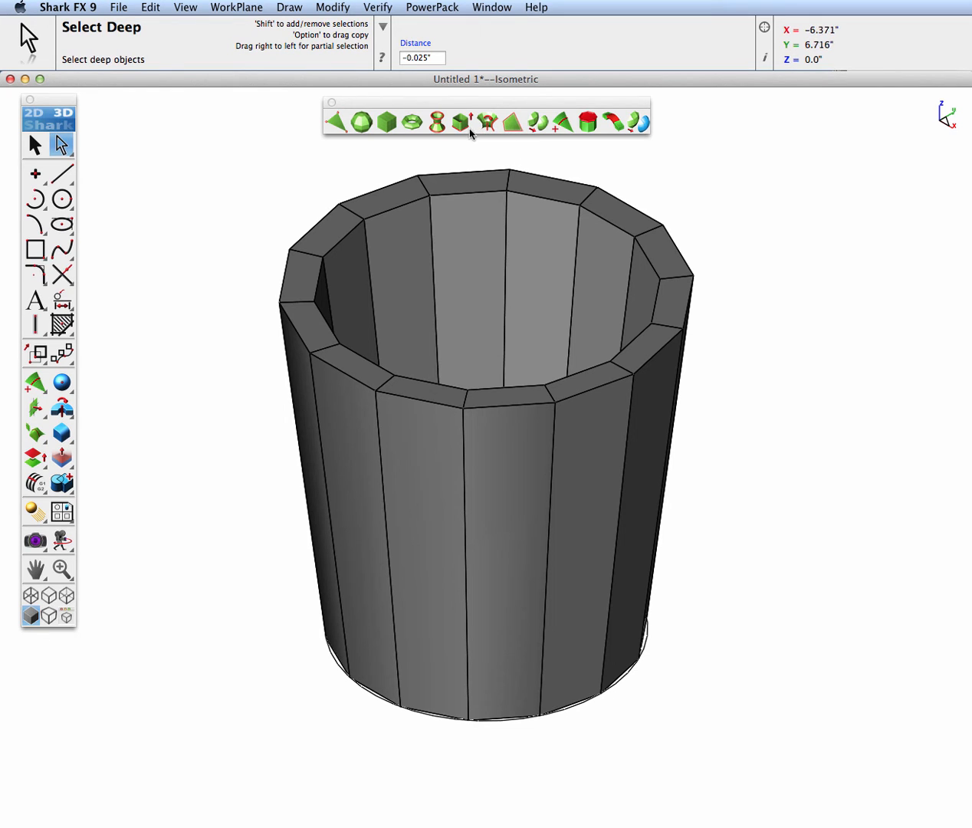
click(541, 126)
click(512, 261)
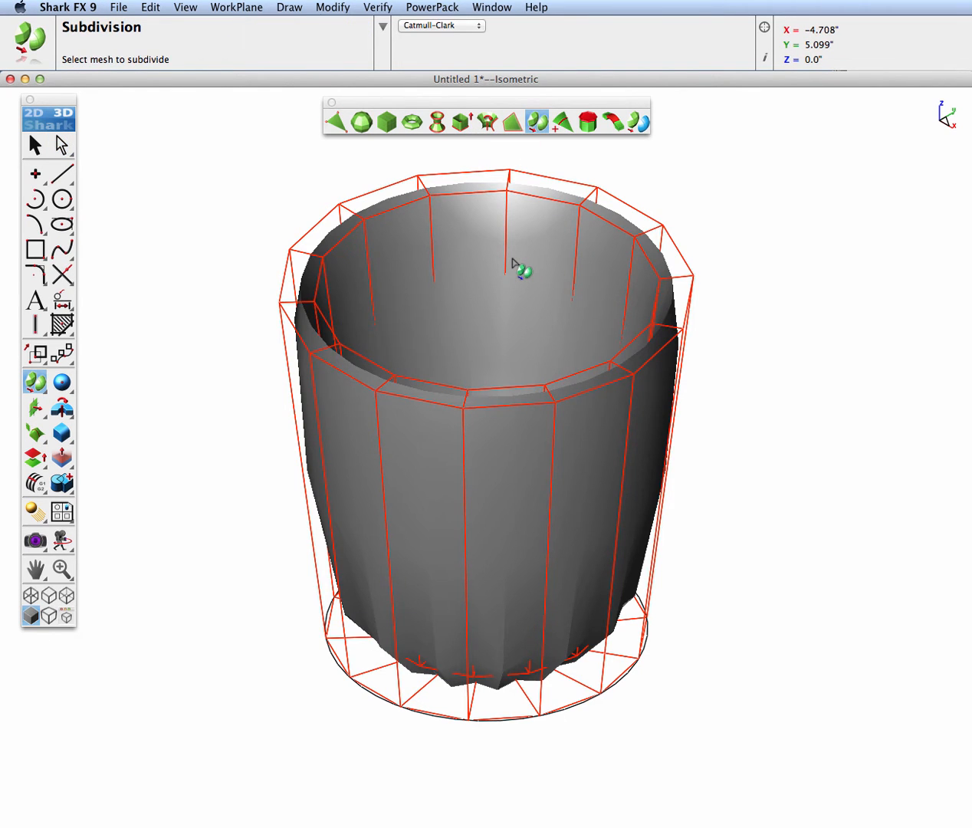
click(511, 261)
mouse_move(431, 508)
middle_down()
mouse_move(470, 394)
mouse_move(442, 502)
middle_up()
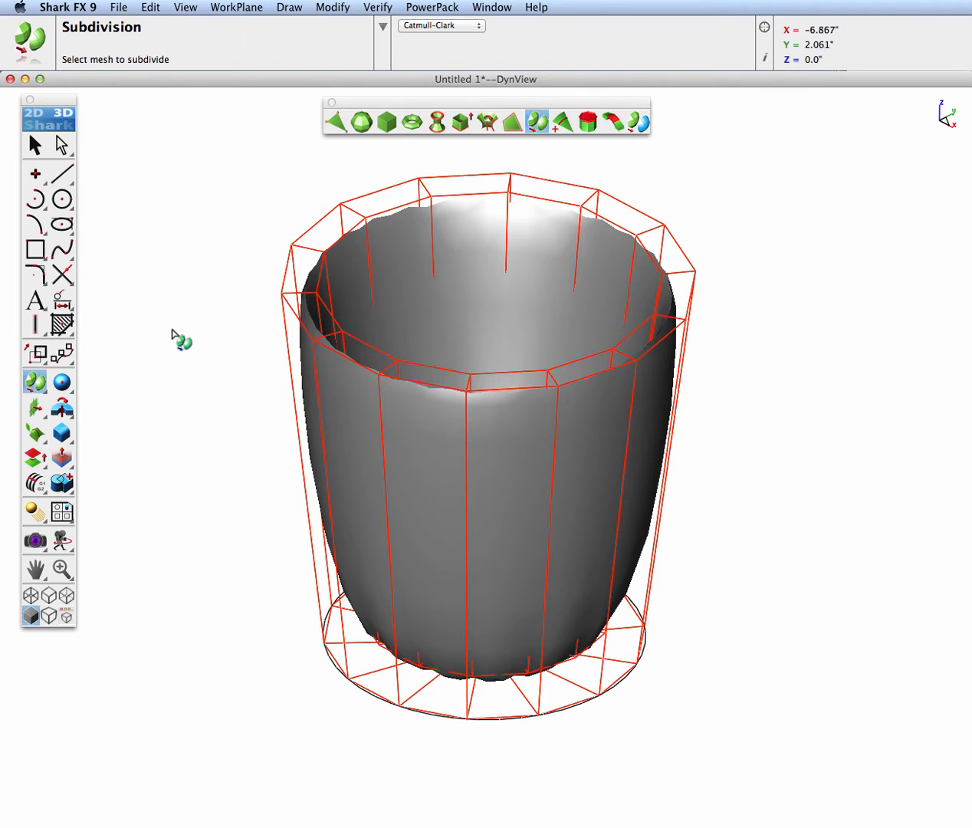
Add two edge loops close to the rim, one on the cavity wall and one on the outer wall
click(559, 124)
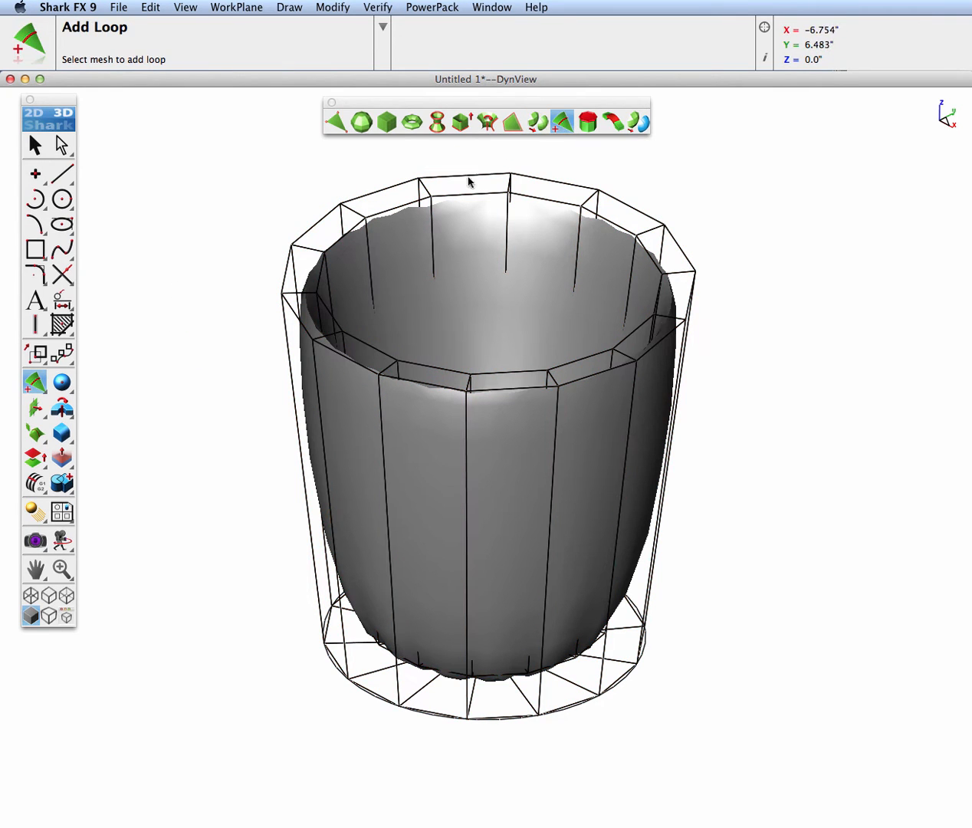
scroll(383, 230, up, 3)
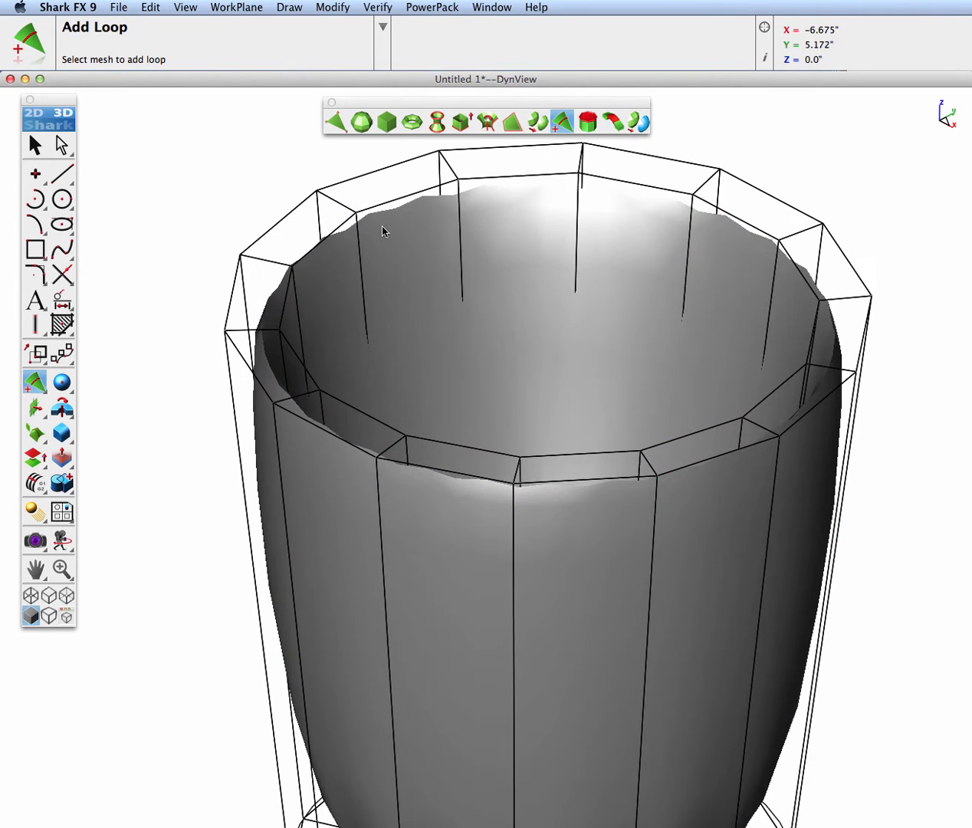
click(458, 205)
click(459, 205)
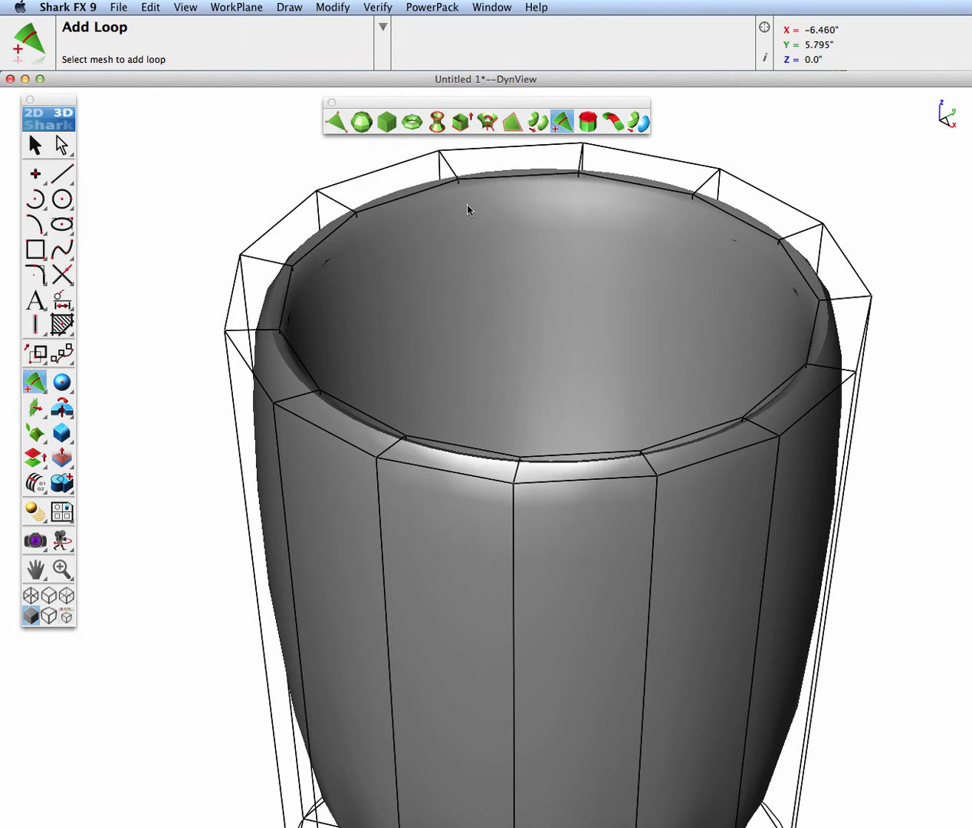
click(513, 517)
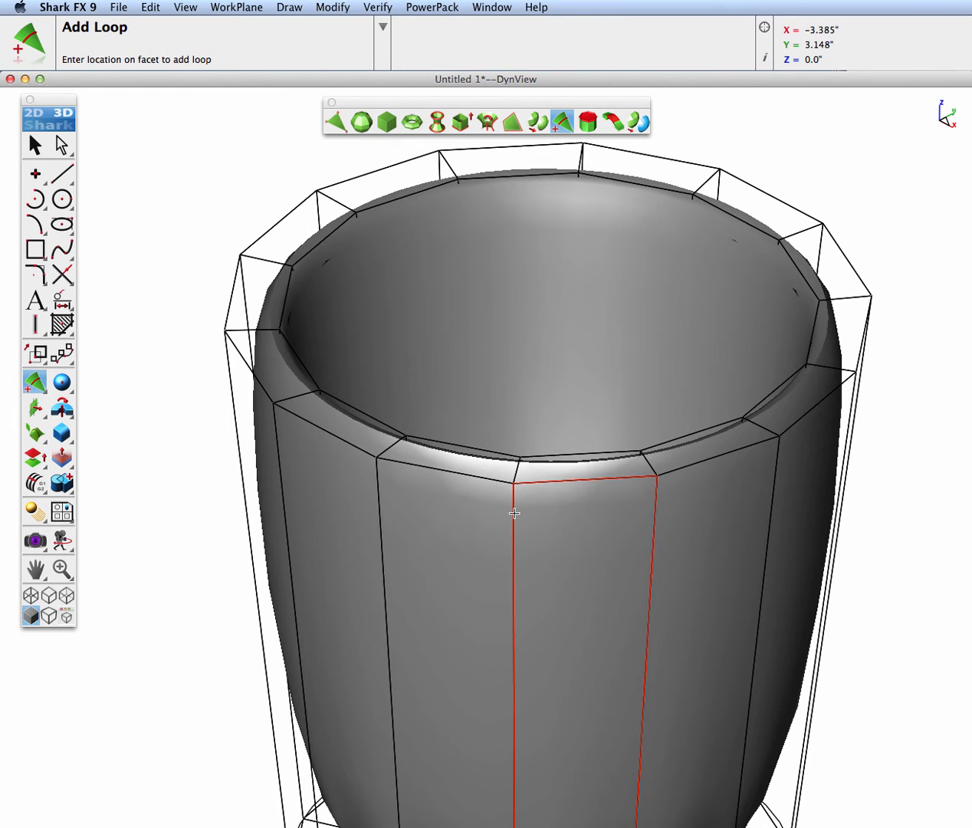
click(513, 517)
Add edge loops on the outer wall just above the base and on the underside near its outer edge
scroll(541, 518, down, 4)
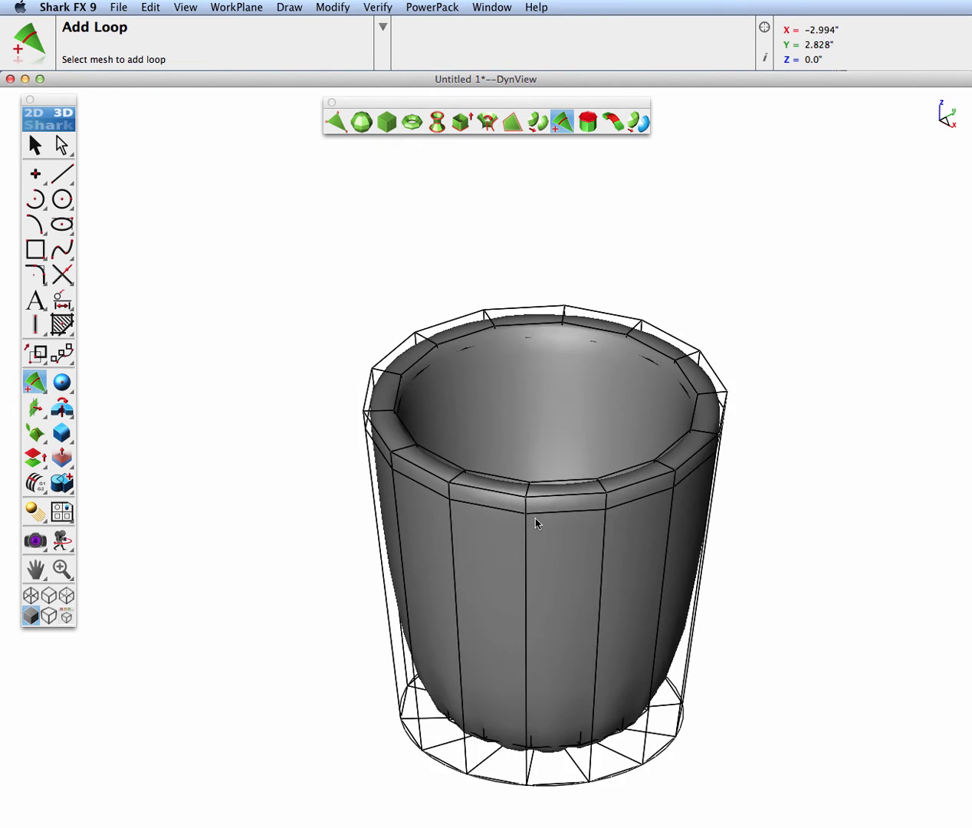
click(590, 762)
click(590, 762)
middle_drag(590, 763, 579, 452)
click(575, 515)
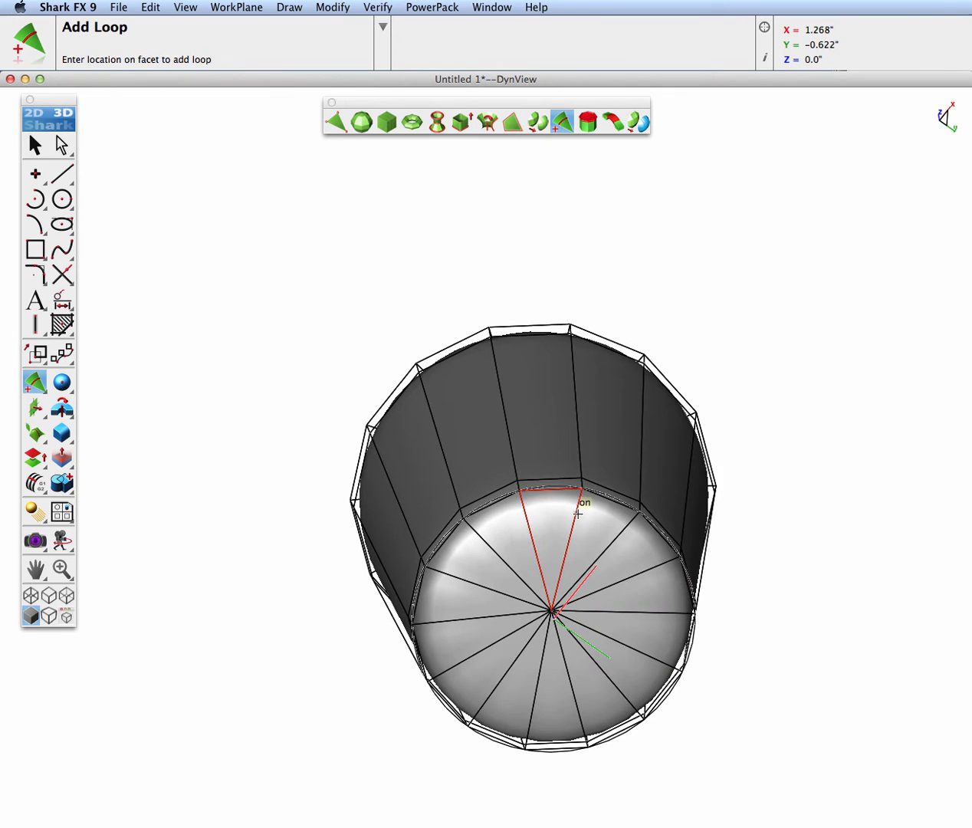
click(578, 513)
Open the object inspector and set the cup mesh's SubD level to 0
middle_drag(538, 433, 597, 721)
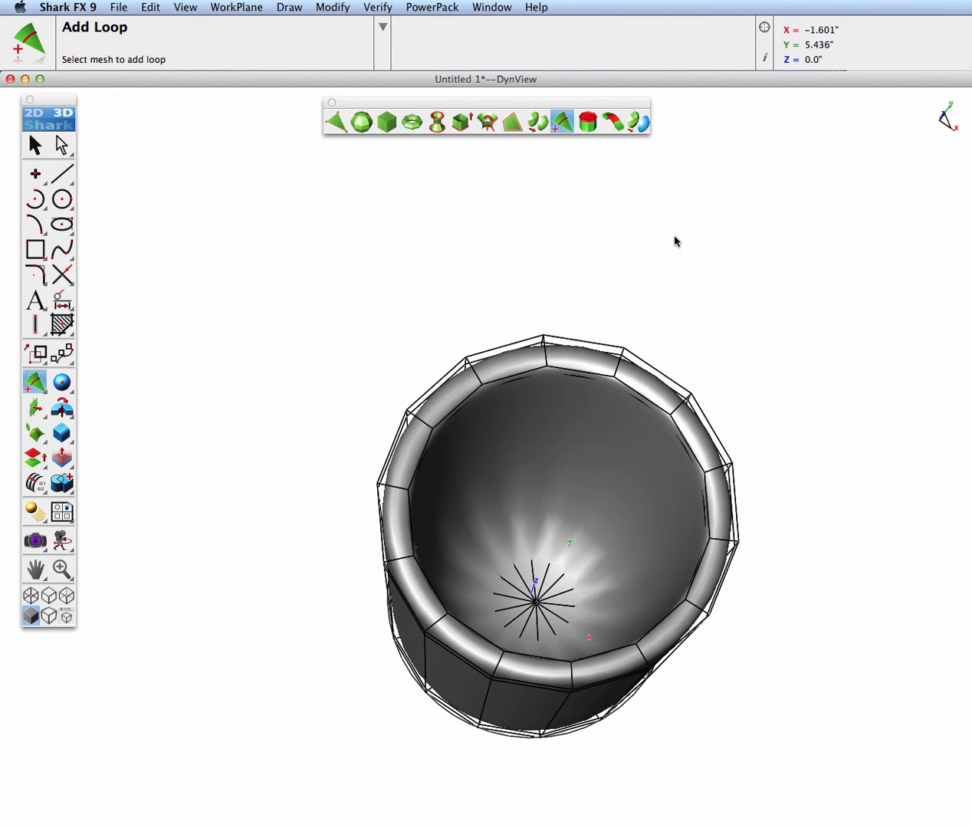
click(761, 60)
drag(970, 147, 788, 129)
click(42, 145)
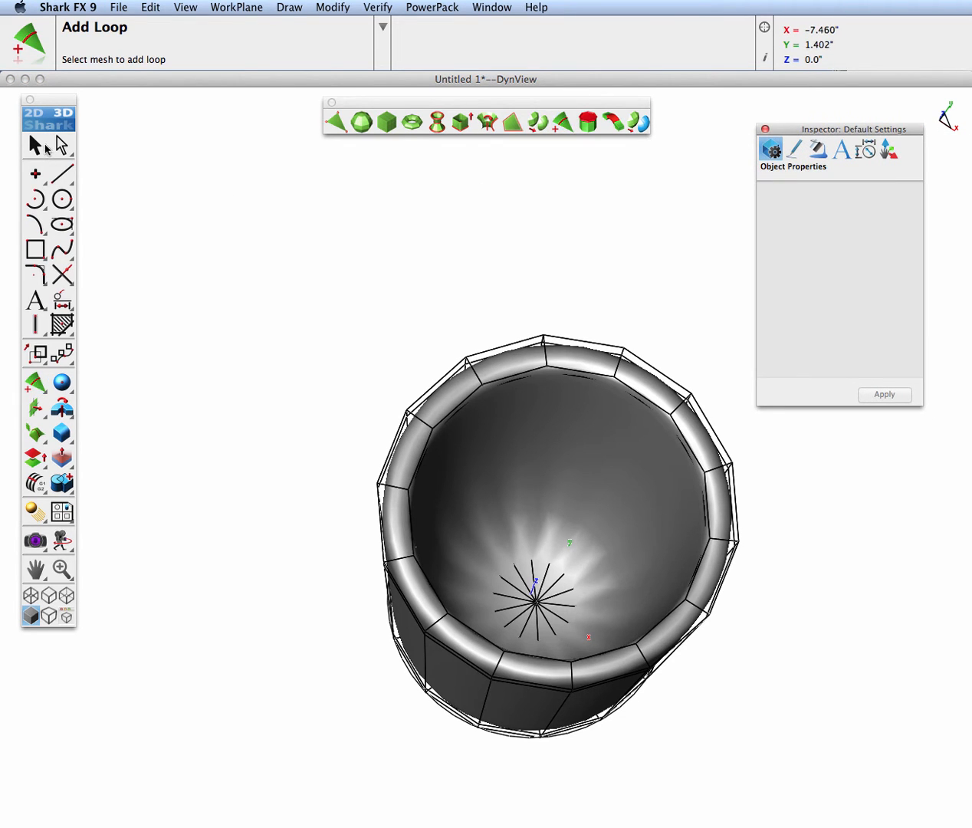
click(537, 454)
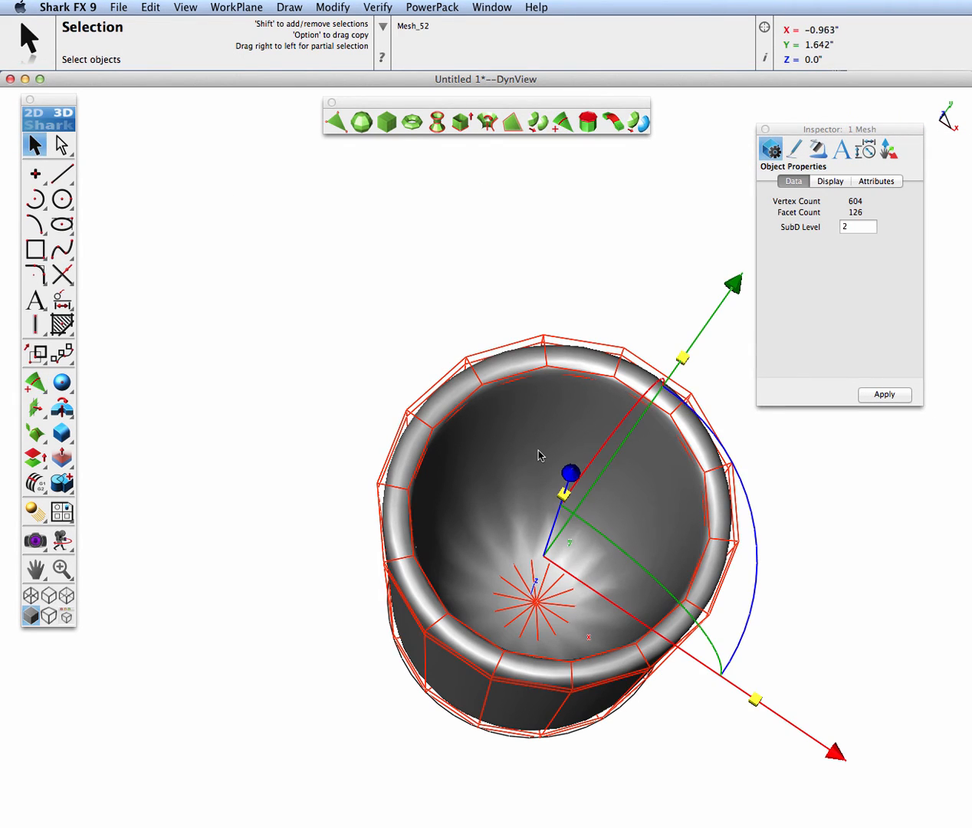
click(840, 228)
text(0)
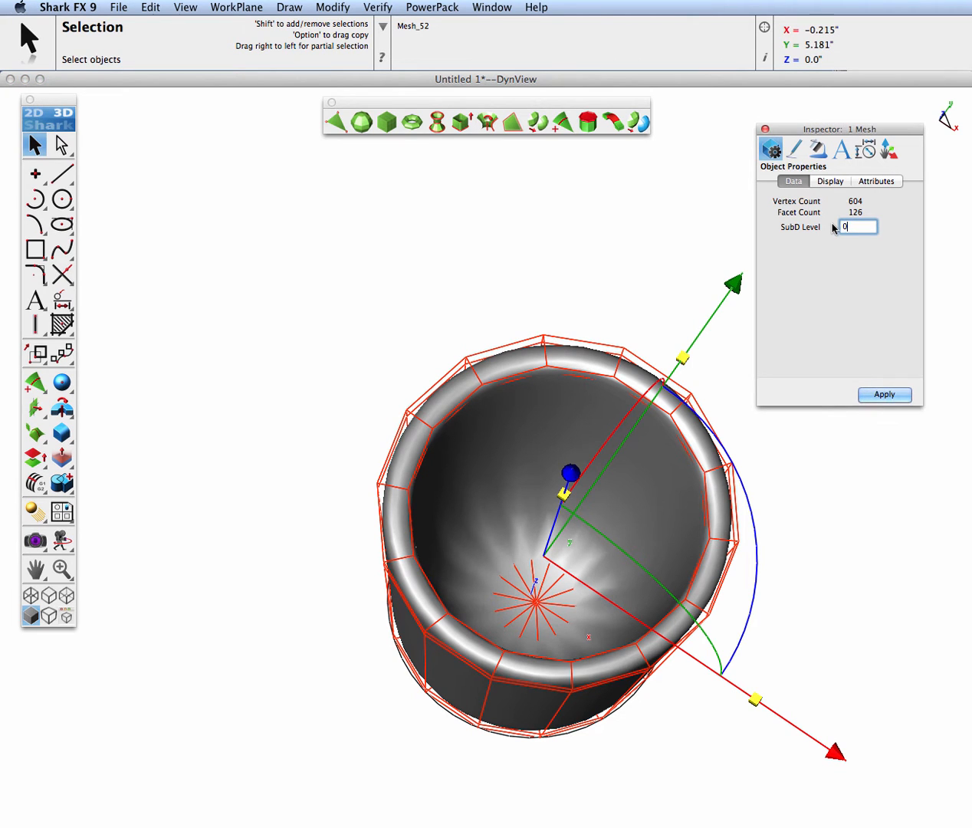
click(886, 394)
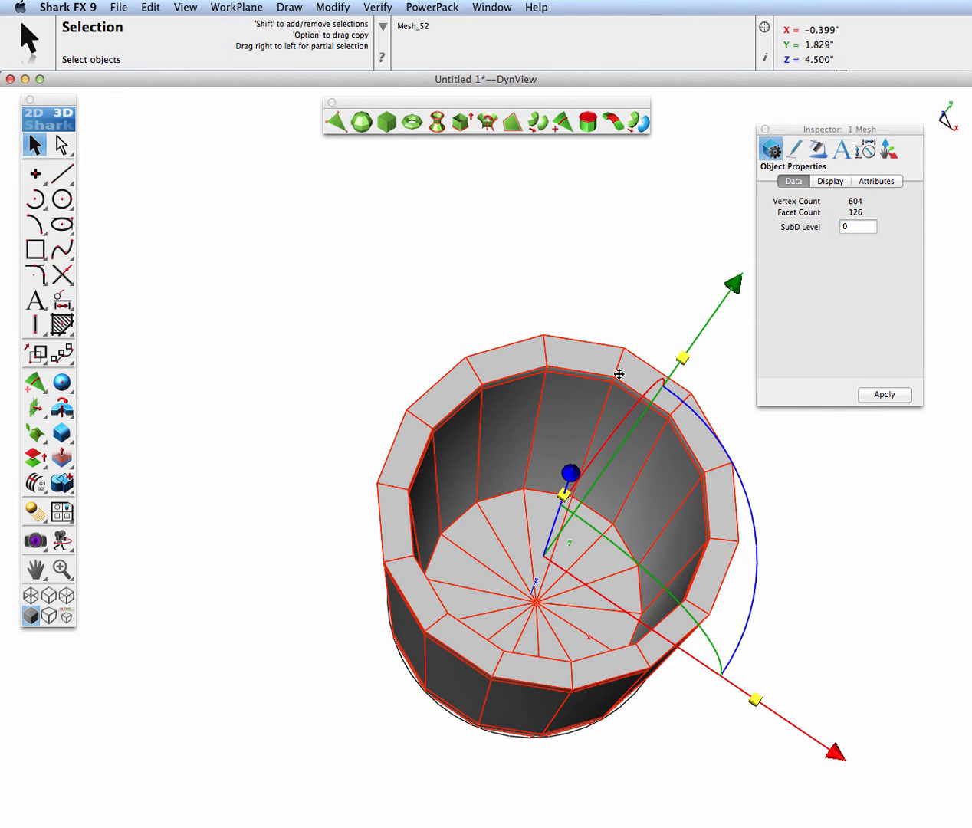
click(544, 210)
Add edge loops on the cavity floor near its edge and on the cavity wall just above the floor
click(561, 121)
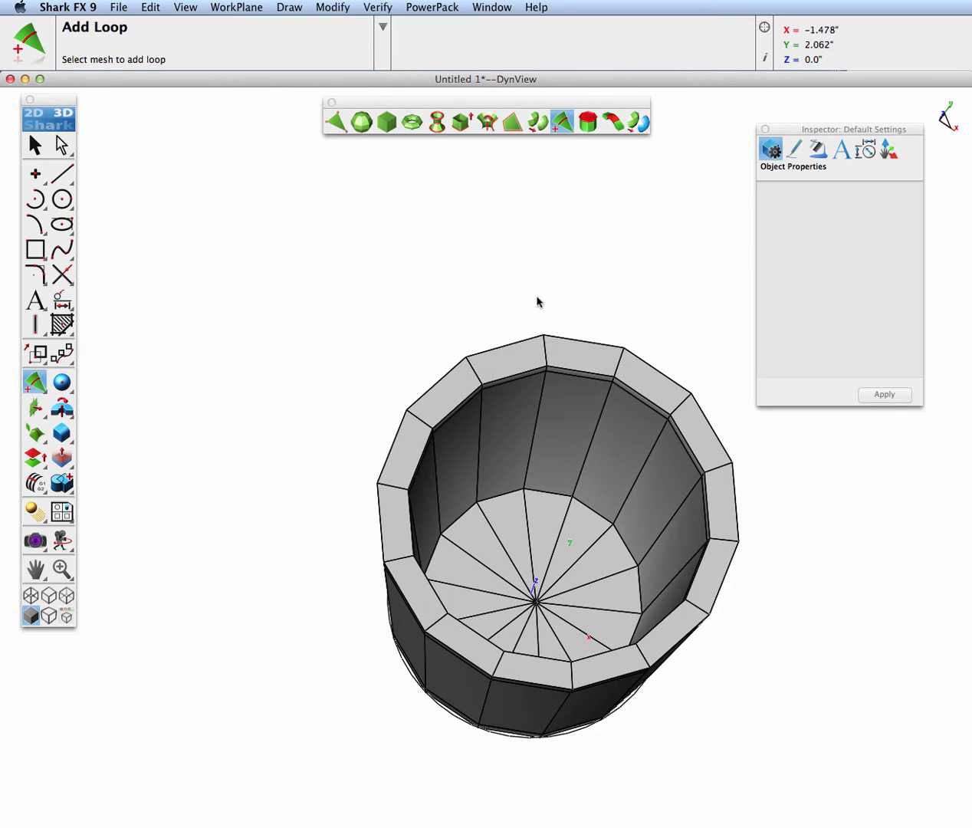
scroll(560, 531, up, 3)
click(574, 502)
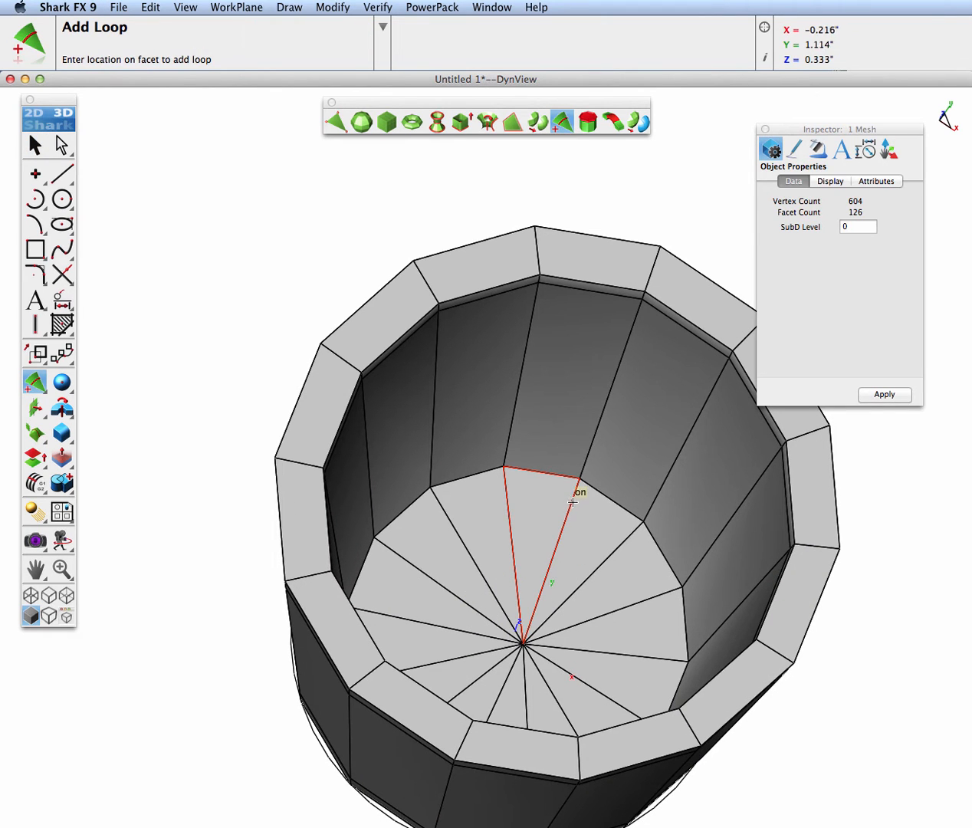
click(580, 489)
click(581, 476)
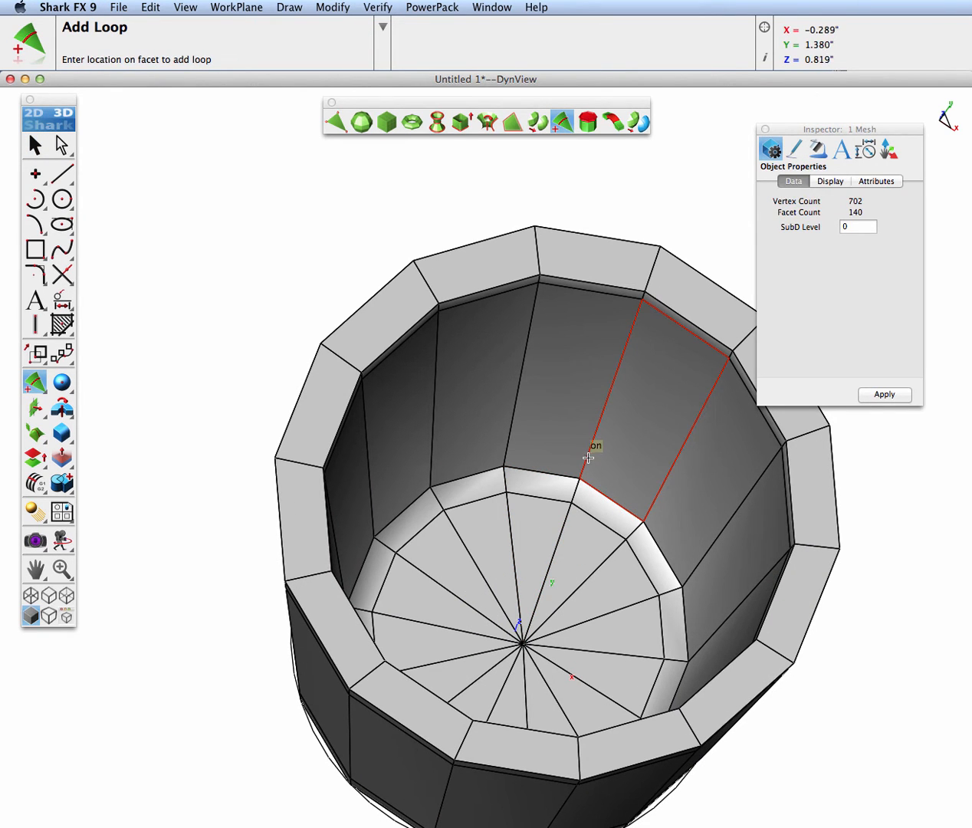
click(588, 457)
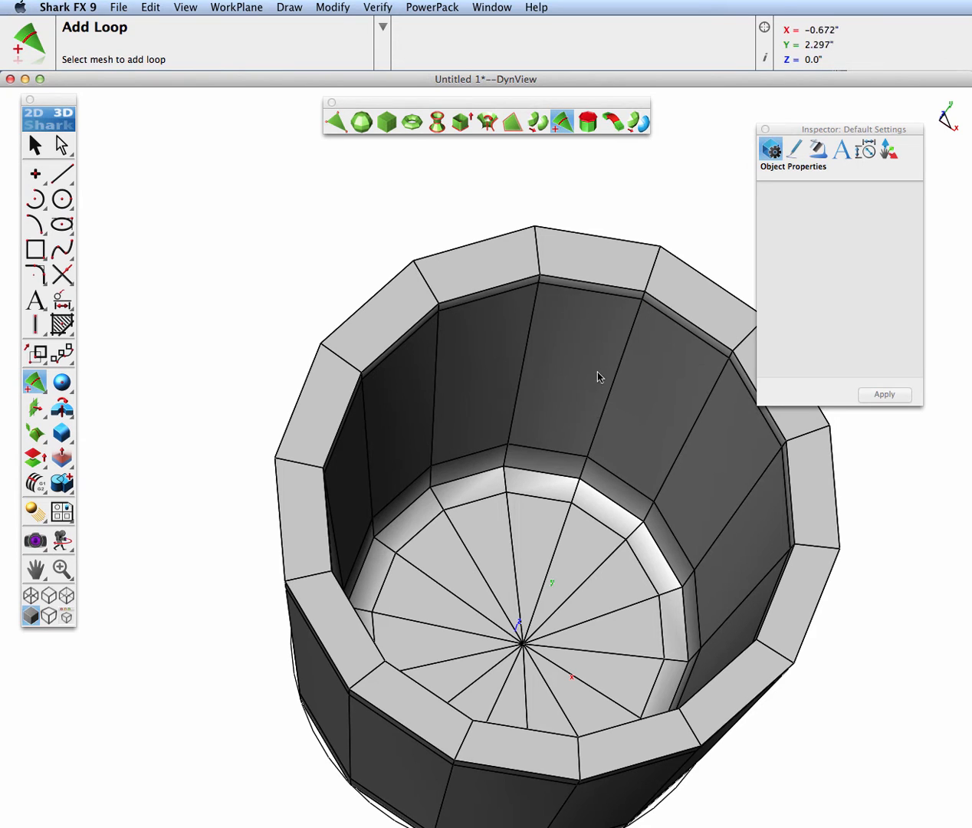
Set the cup mesh's SubD level back to 2 and deselect it
click(41, 144)
click(469, 331)
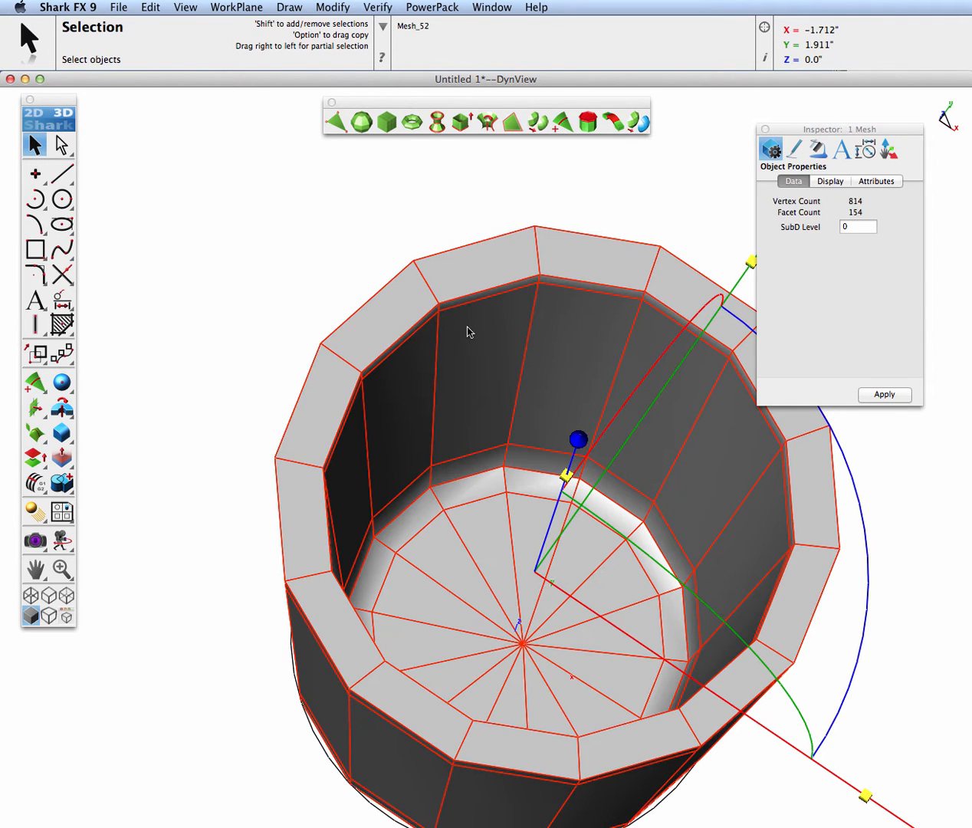
double_click(841, 227)
text(2)
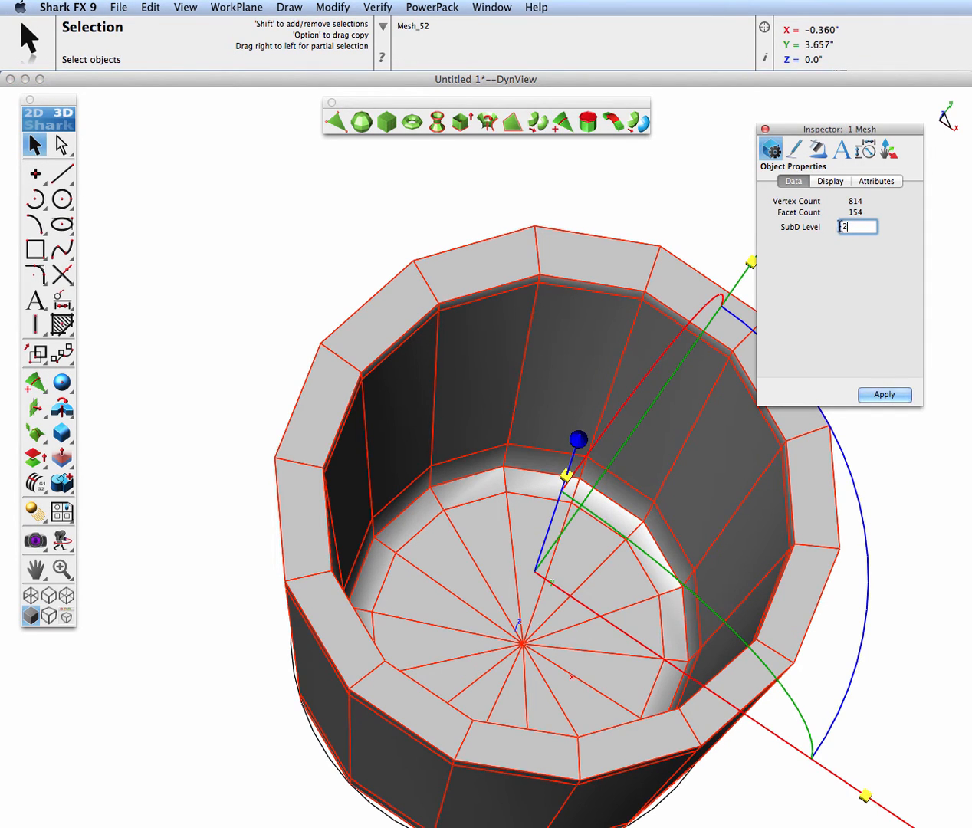
click(883, 393)
click(644, 223)
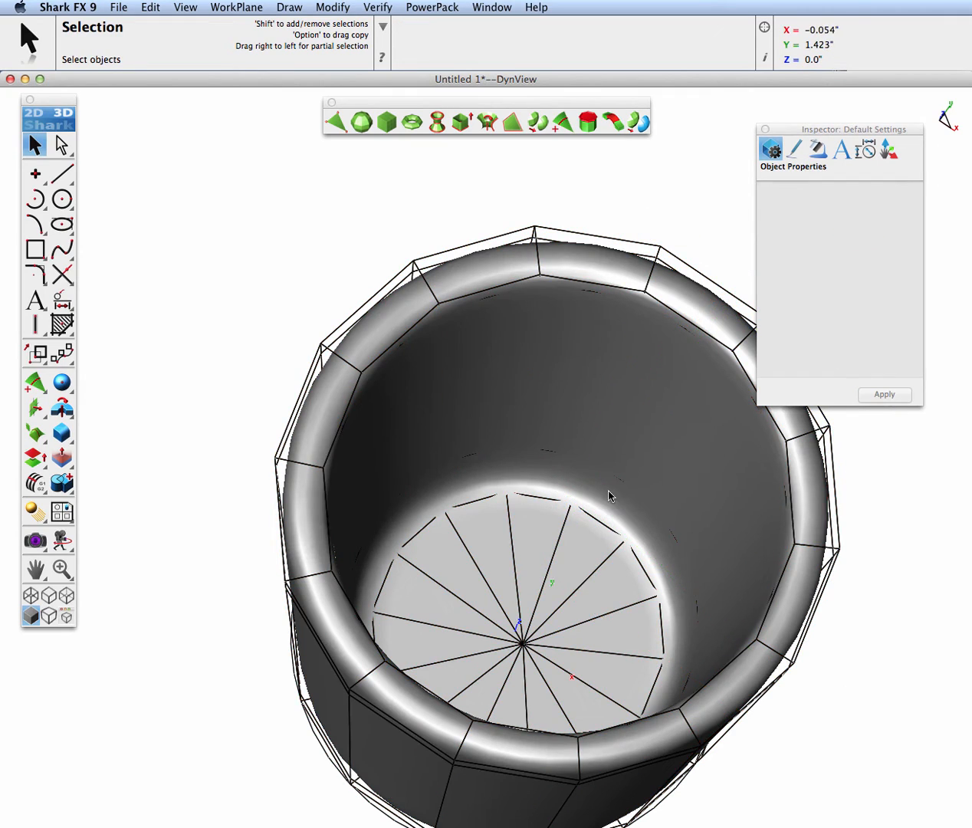
In the right side view, add two spaced edge loops around the upper part of the cup's outer wall
middle_drag(609, 496, 716, 478)
key(super+1)
key(super+4)
key(super+3)
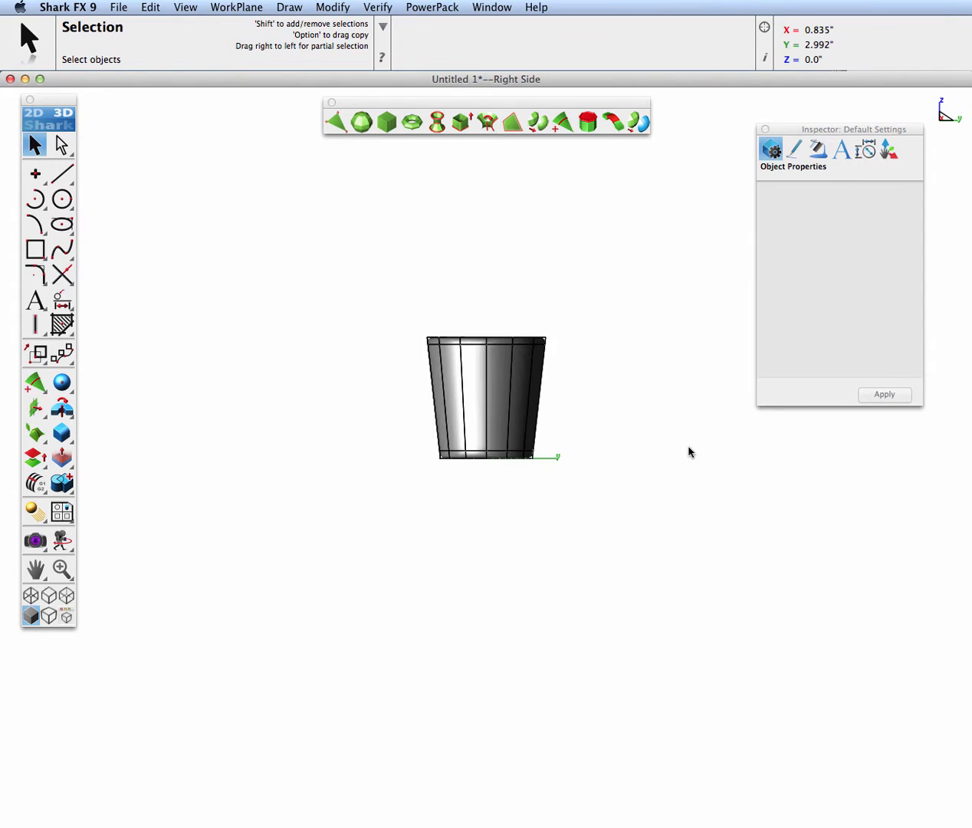
key(super+f)
scroll(618, 416, down, 2)
middle_drag(627, 375, 531, 388)
click(561, 121)
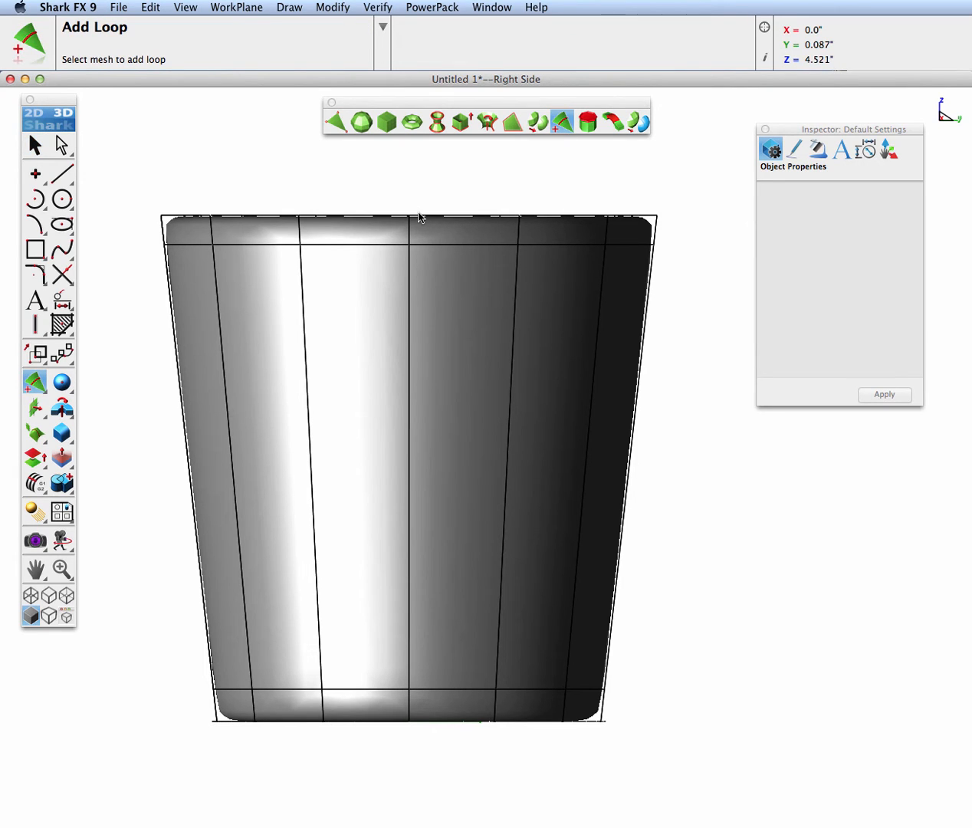
click(409, 302)
click(410, 299)
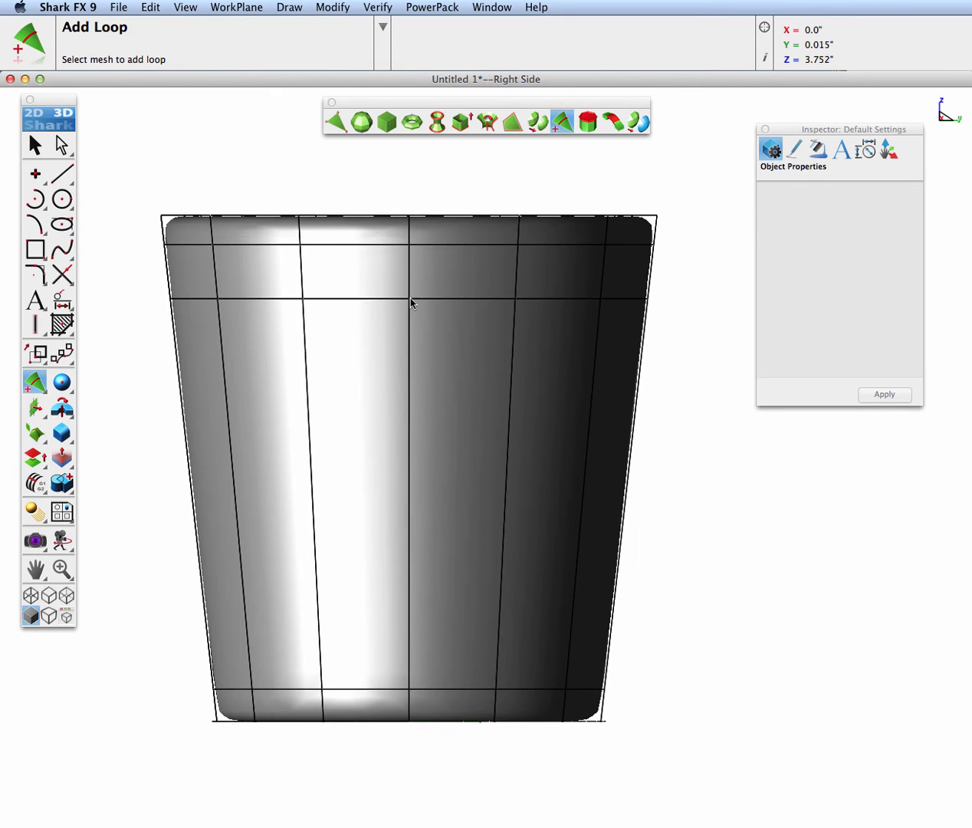
click(408, 354)
click(408, 353)
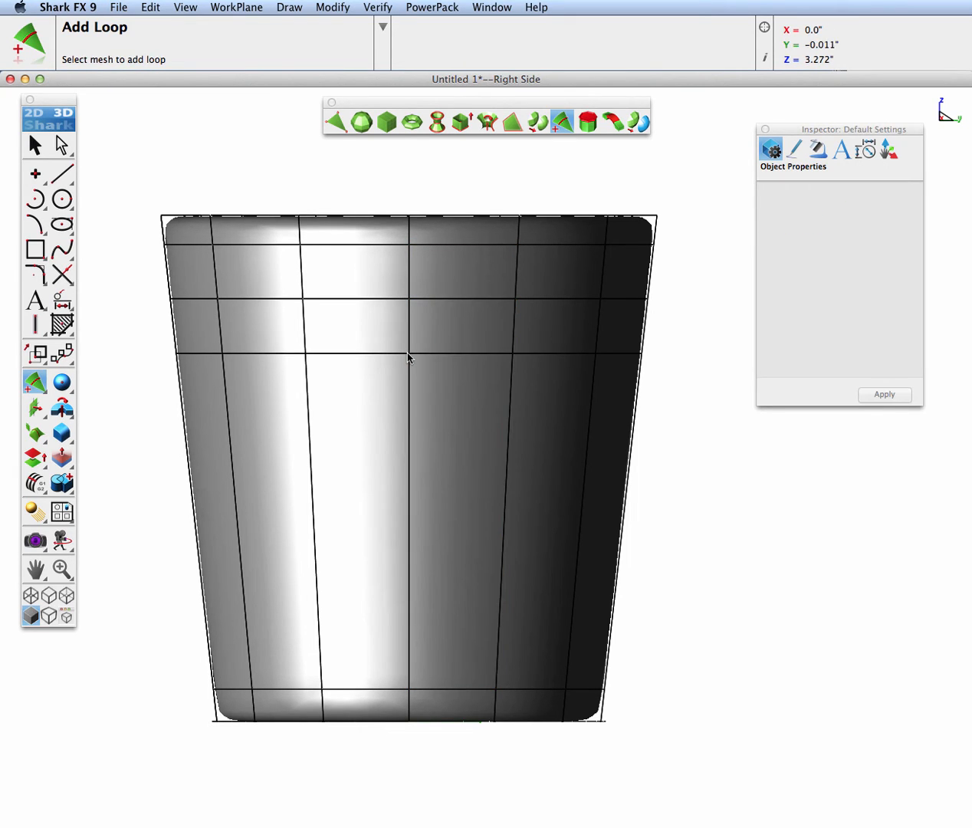
Add two more edge loops around the lower part of the outer wall, above the loop near the base
click(411, 545)
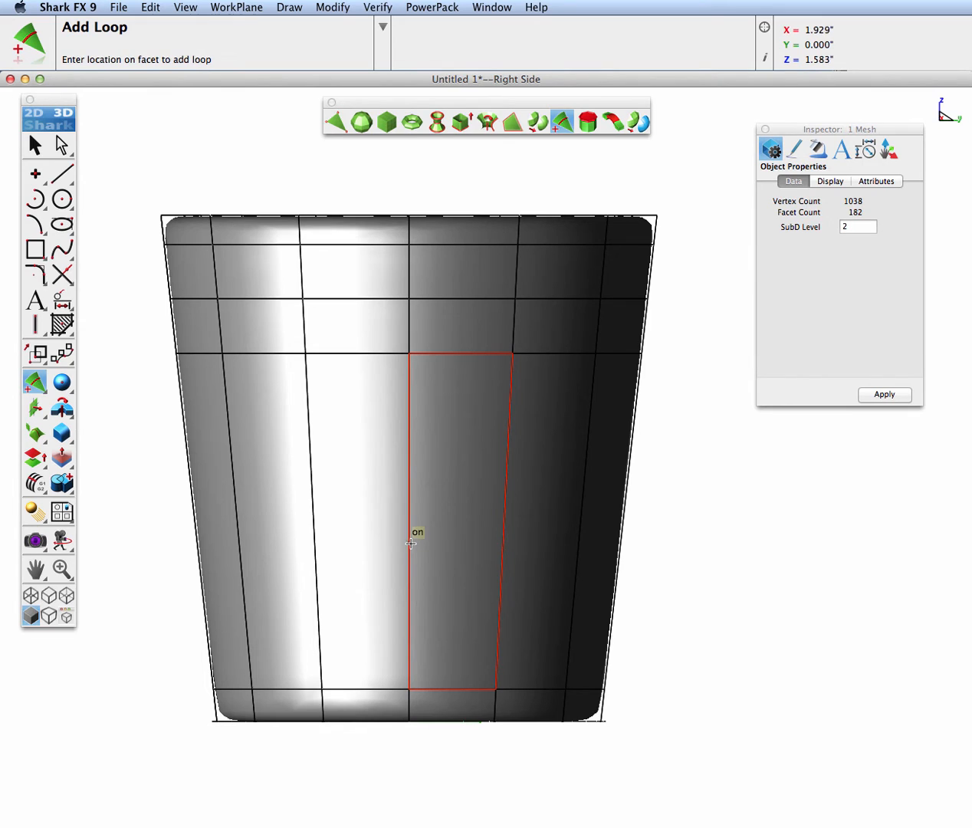
click(410, 558)
click(409, 609)
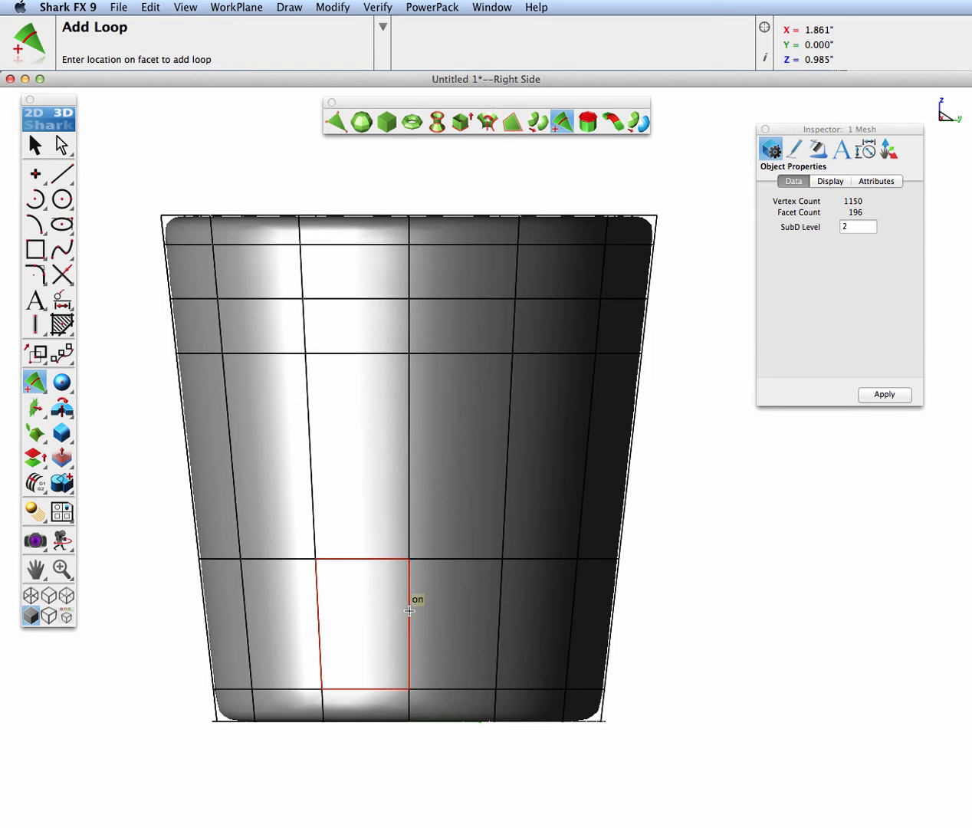
click(411, 611)
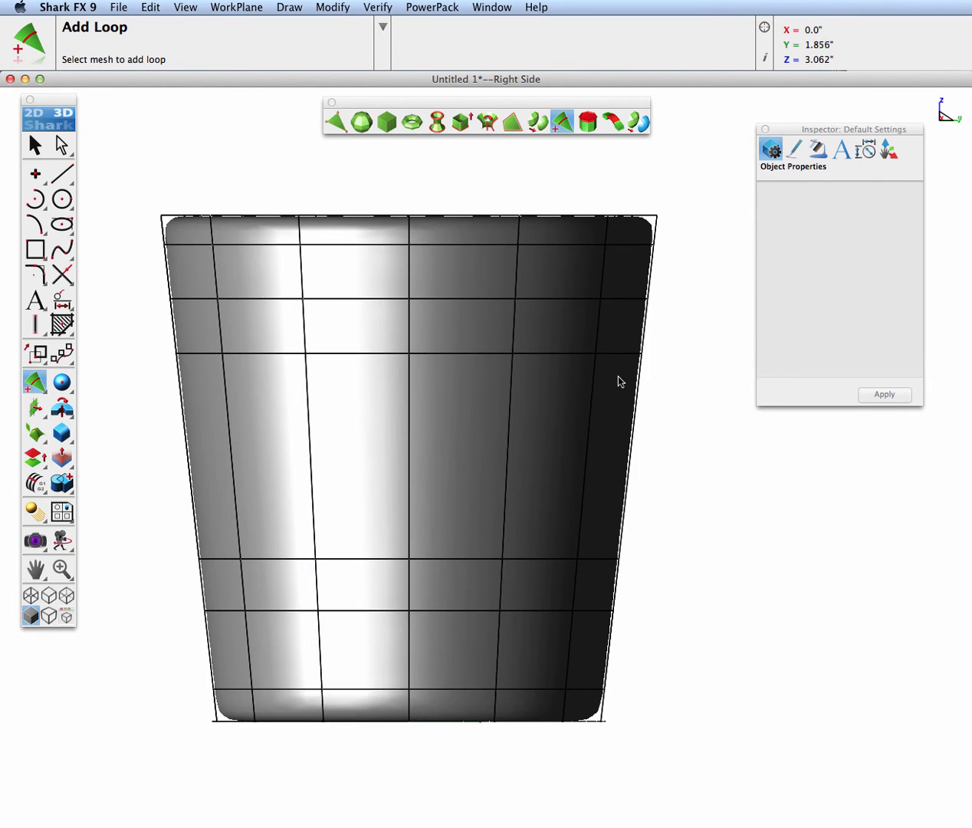
In the isometric view, extrude one outer facet between the two upper loops outward by about 0.975 inches
key(super+7)
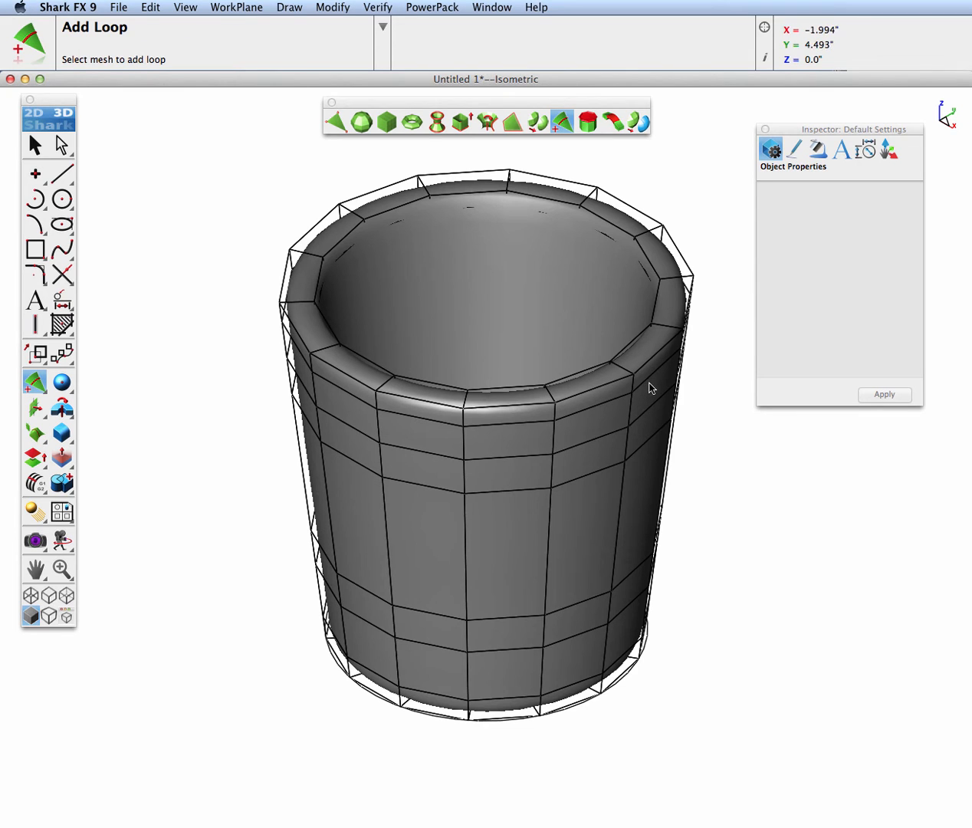
drag(650, 388, 501, 434)
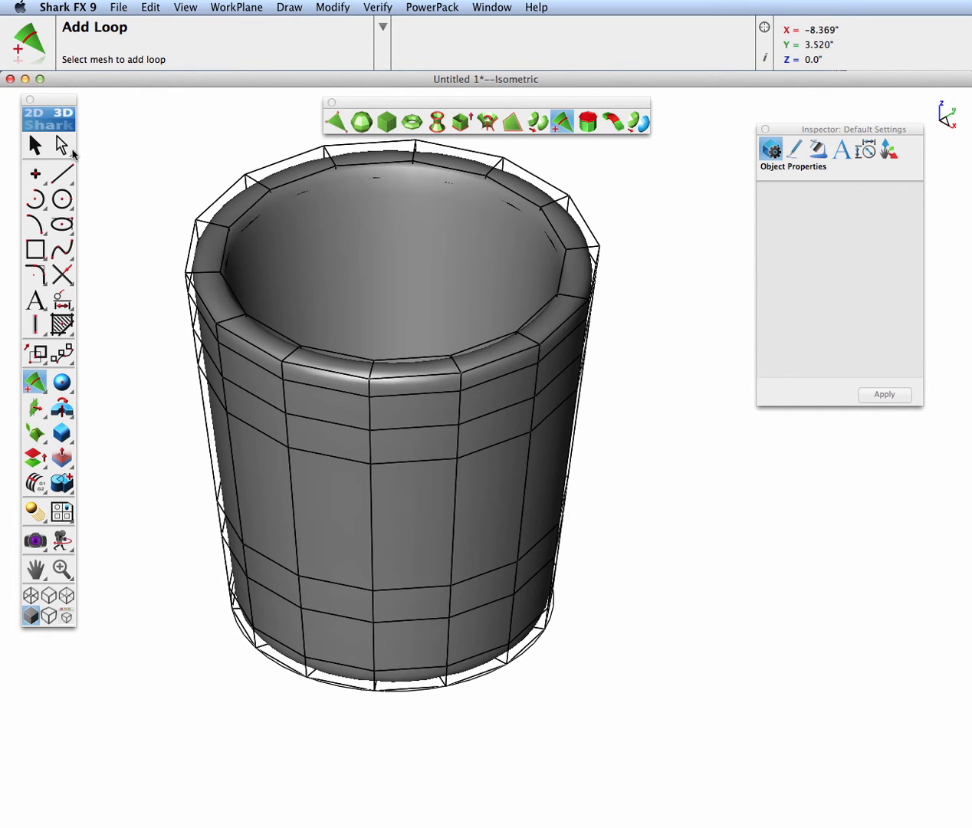
click(62, 146)
click(485, 434)
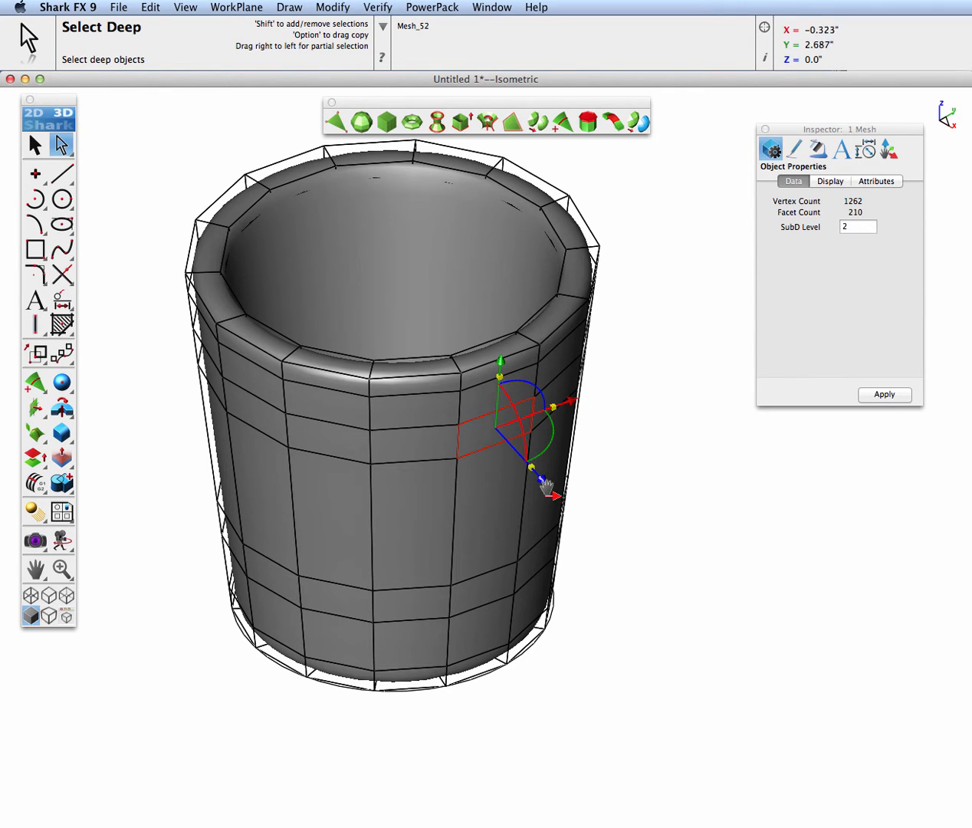
drag(548, 493, 591, 533)
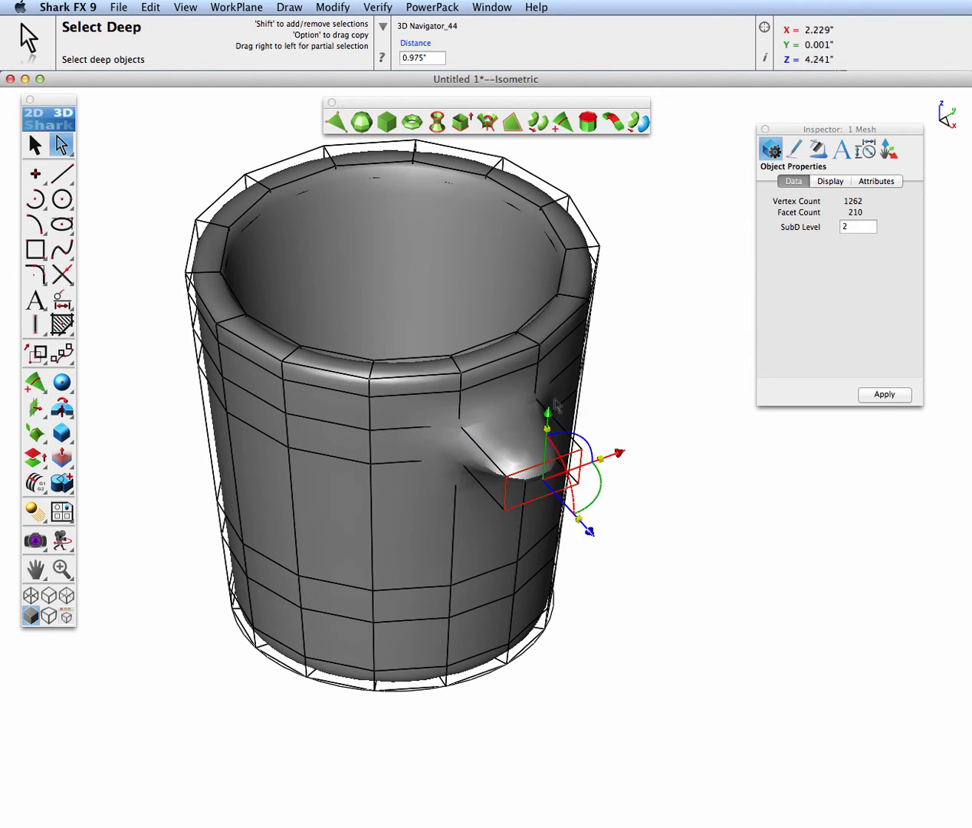
click(600, 633)
Extrude the facet below it, between the two lower loops, outward by about 0.809 inches and rotate its end about -36.033 degrees
click(479, 600)
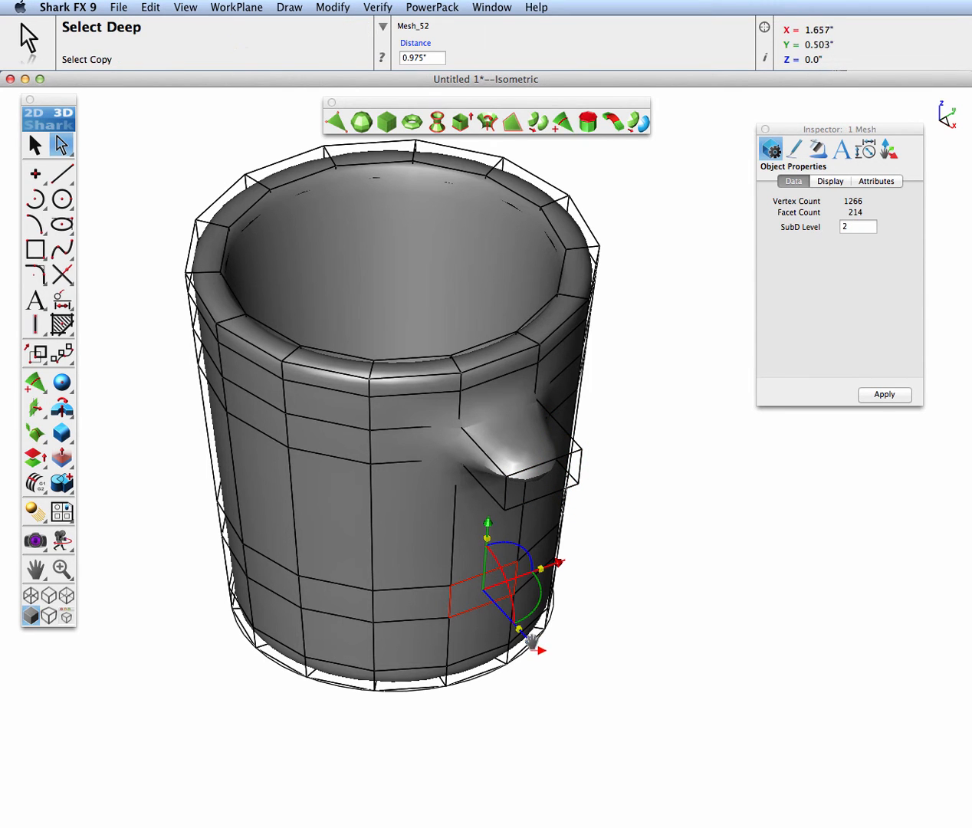
drag(532, 642, 565, 685)
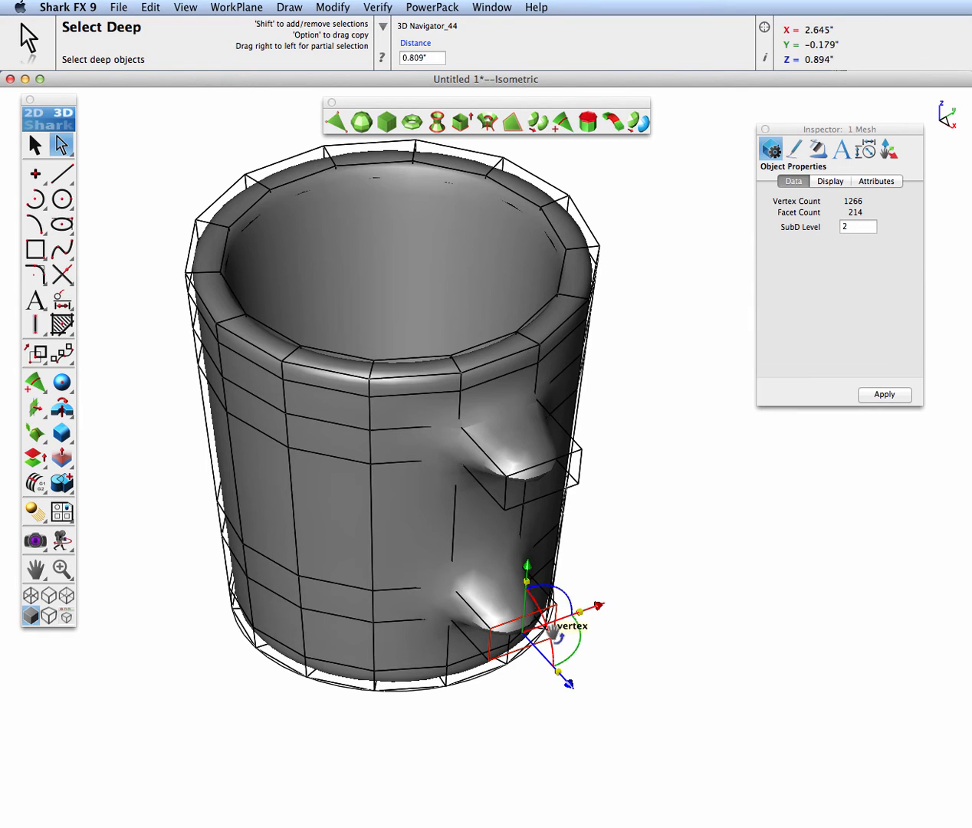
scroll(523, 642, up, 3)
drag(567, 640, 545, 590)
Rotate the end facet of the upper protrusion downward by 45 degrees
click(558, 403)
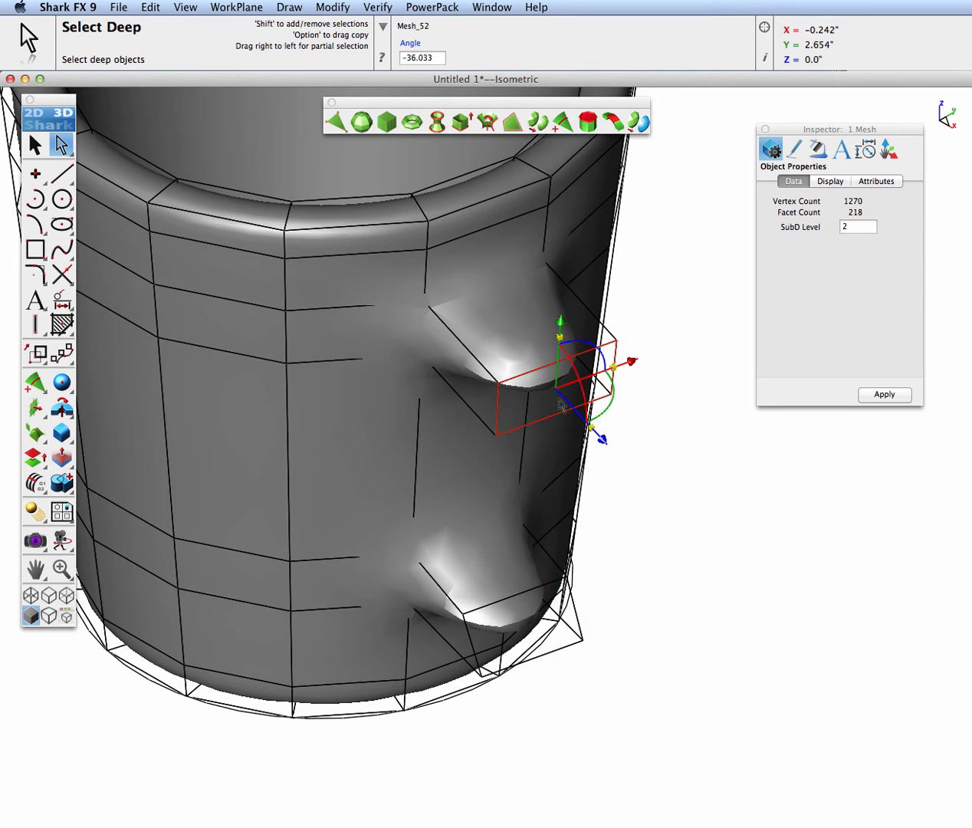
mouse_move(577, 371)
mouse_down()
mouse_move(584, 410)
mouse_move(580, 393)
mouse_up()
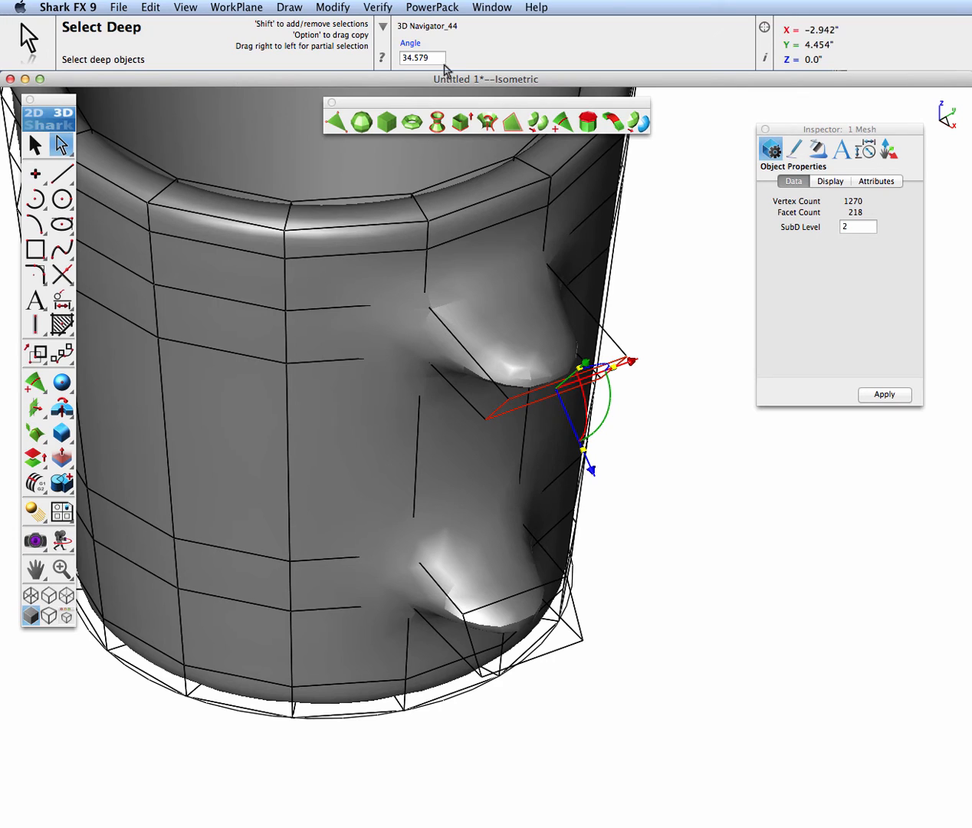
click(420, 58)
text(4)
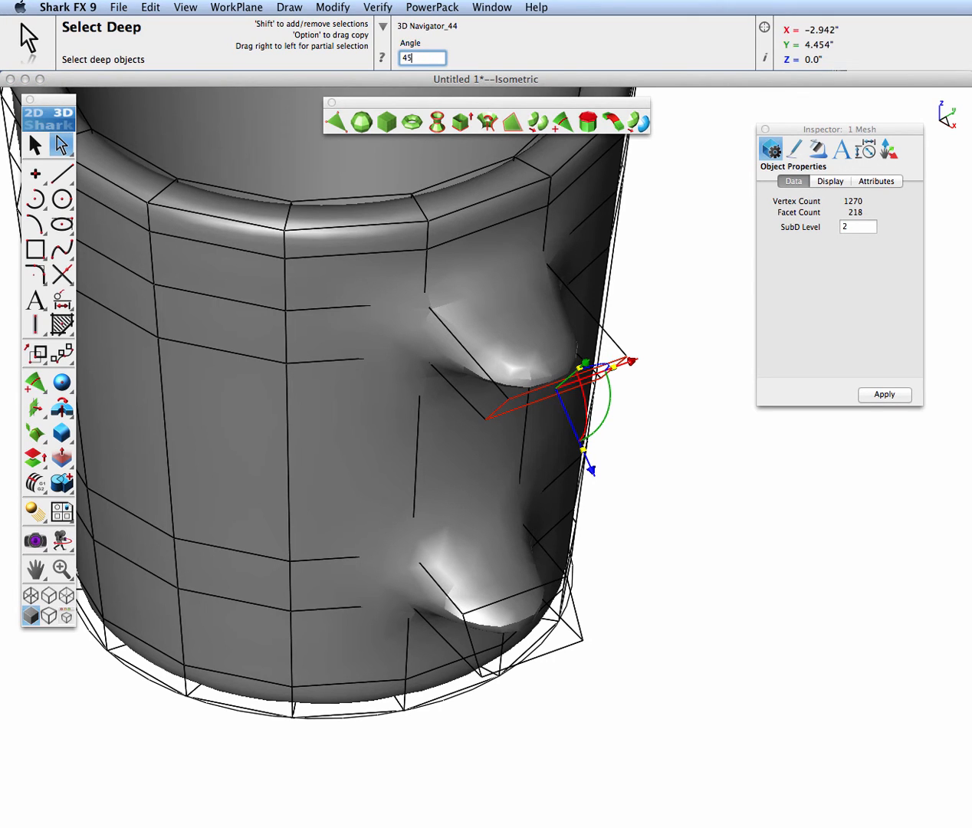
text(5)
key(Return)
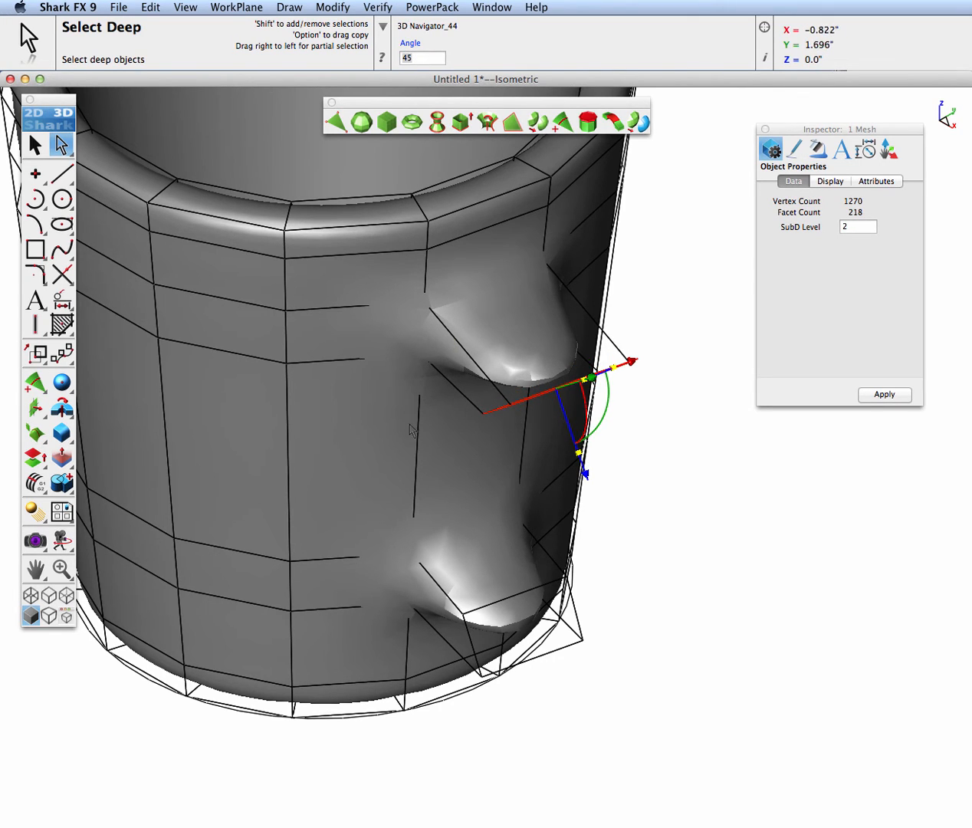
Bridge the end facets of the upper and lower protrusions to form the mug's handle
click(37, 146)
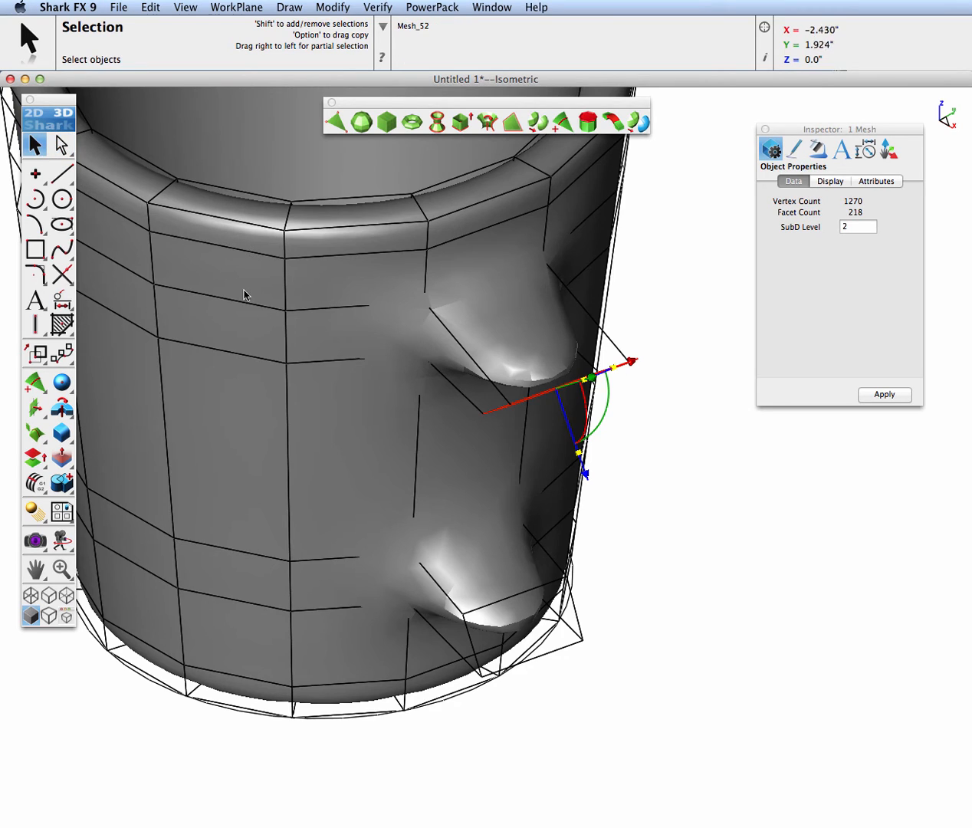
middle_drag(244, 295, 437, 381)
click(613, 122)
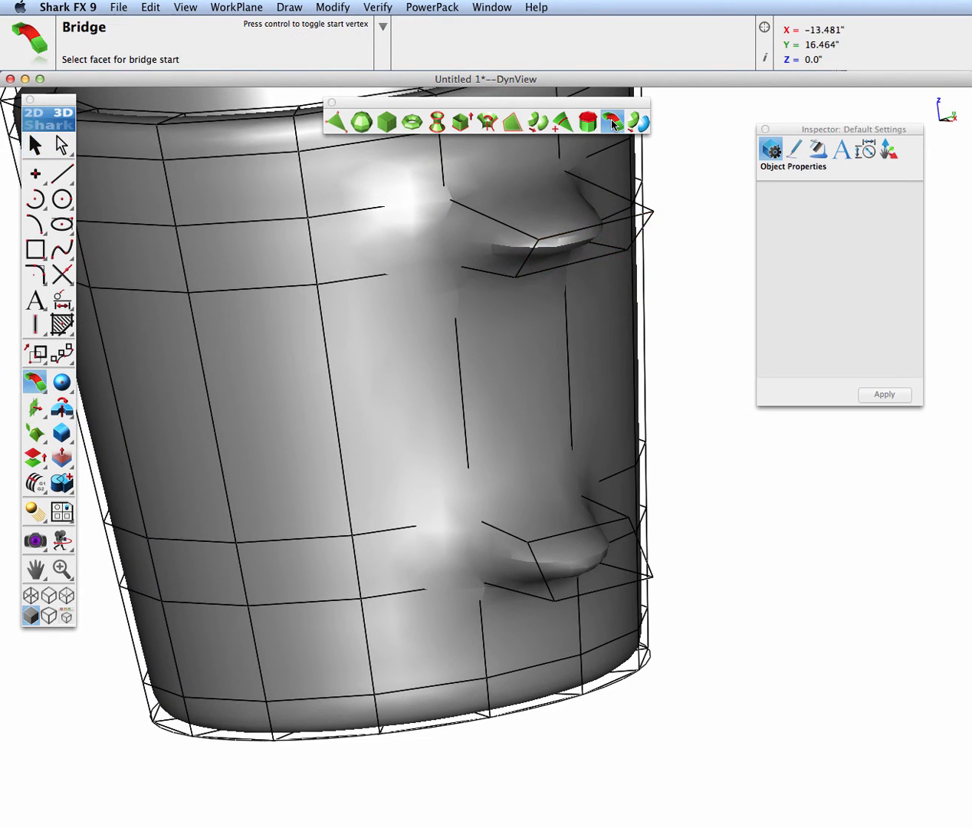
click(574, 252)
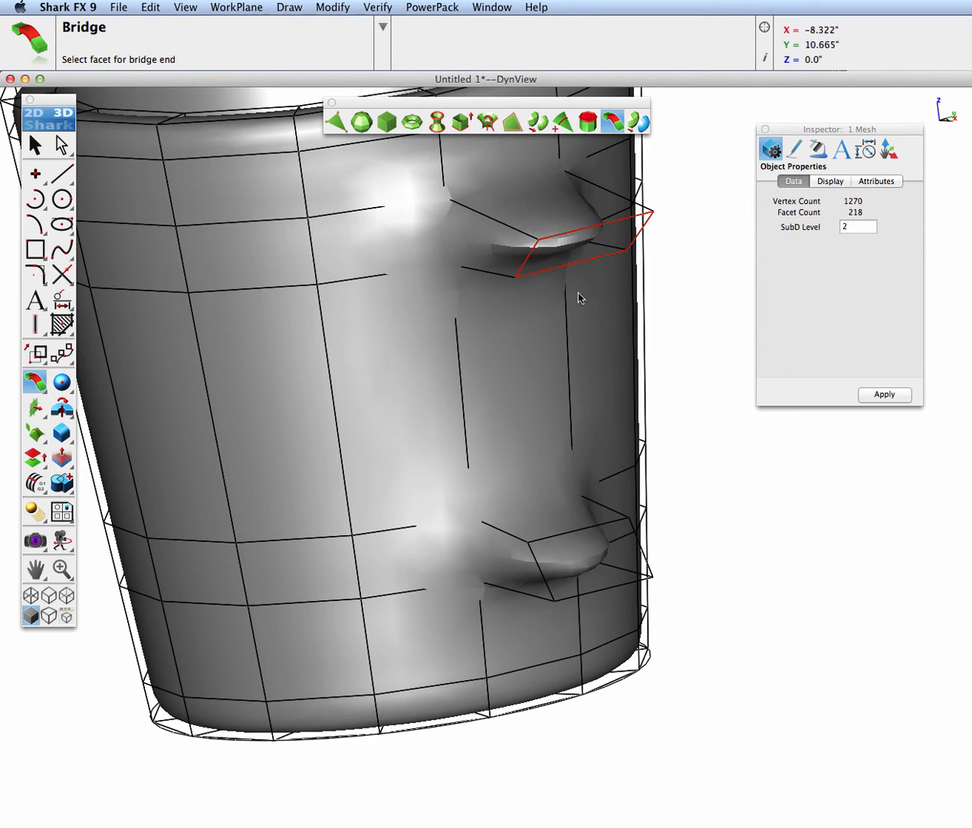
click(579, 568)
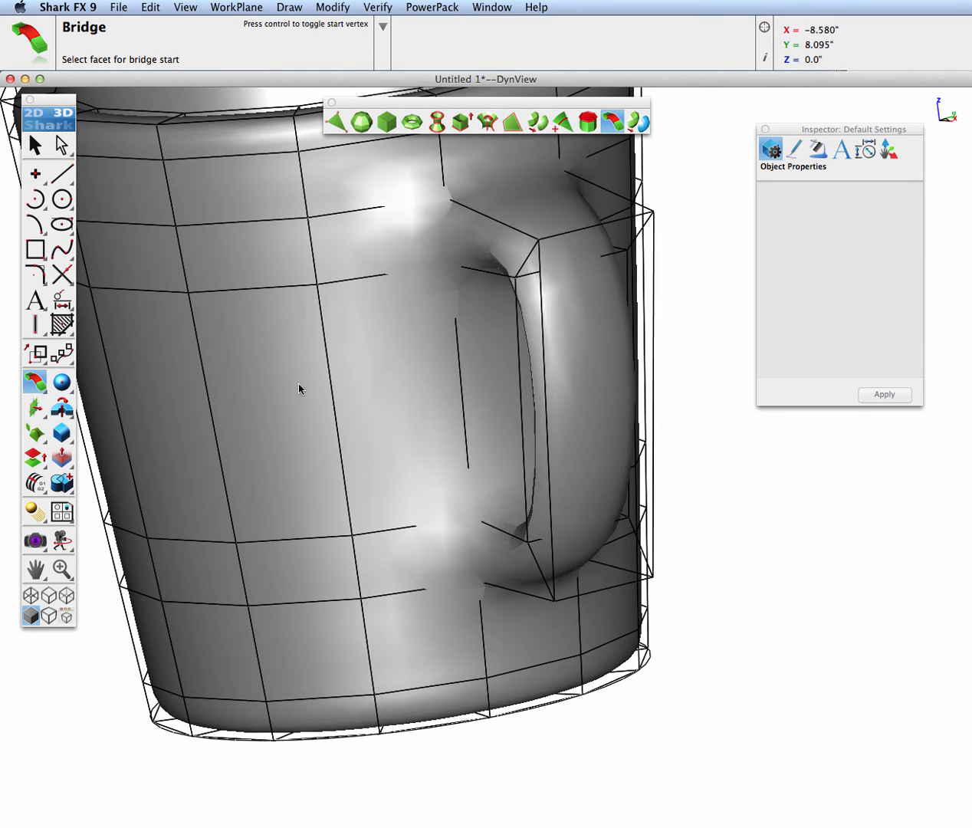
Subdivide the bridged mug mesh with Catmull-Clark to smooth the body and handle
middle_drag(299, 384, 430, 371)
key(super+f)
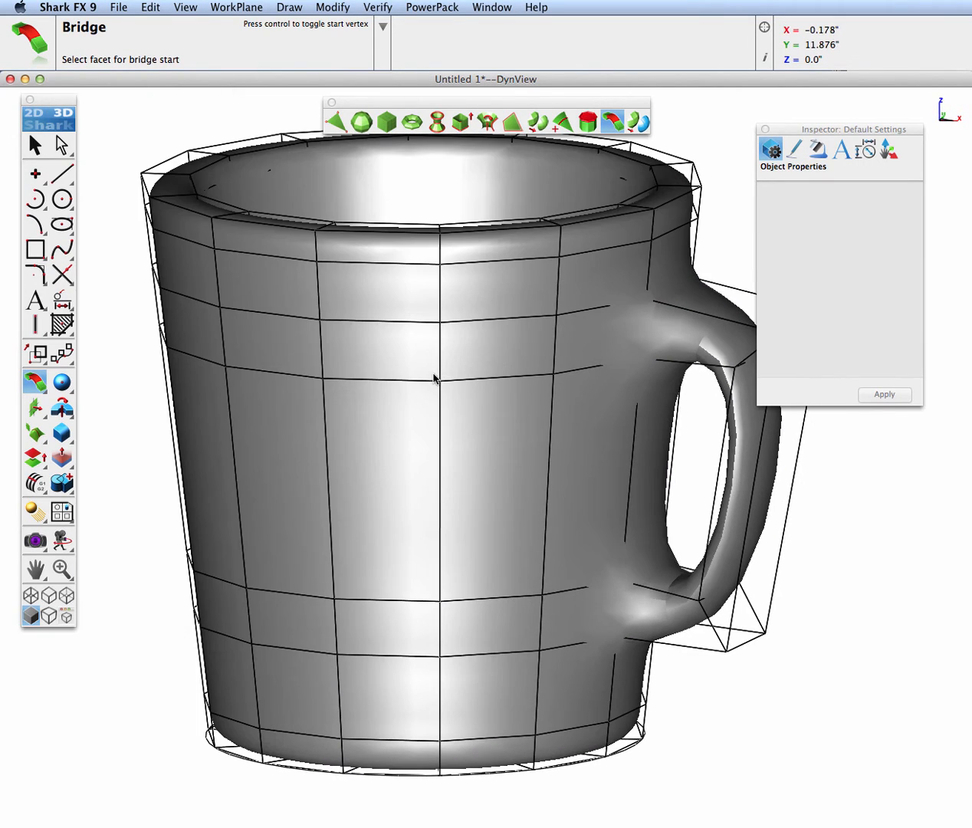
key(super+1)
scroll(507, 397, down, 3)
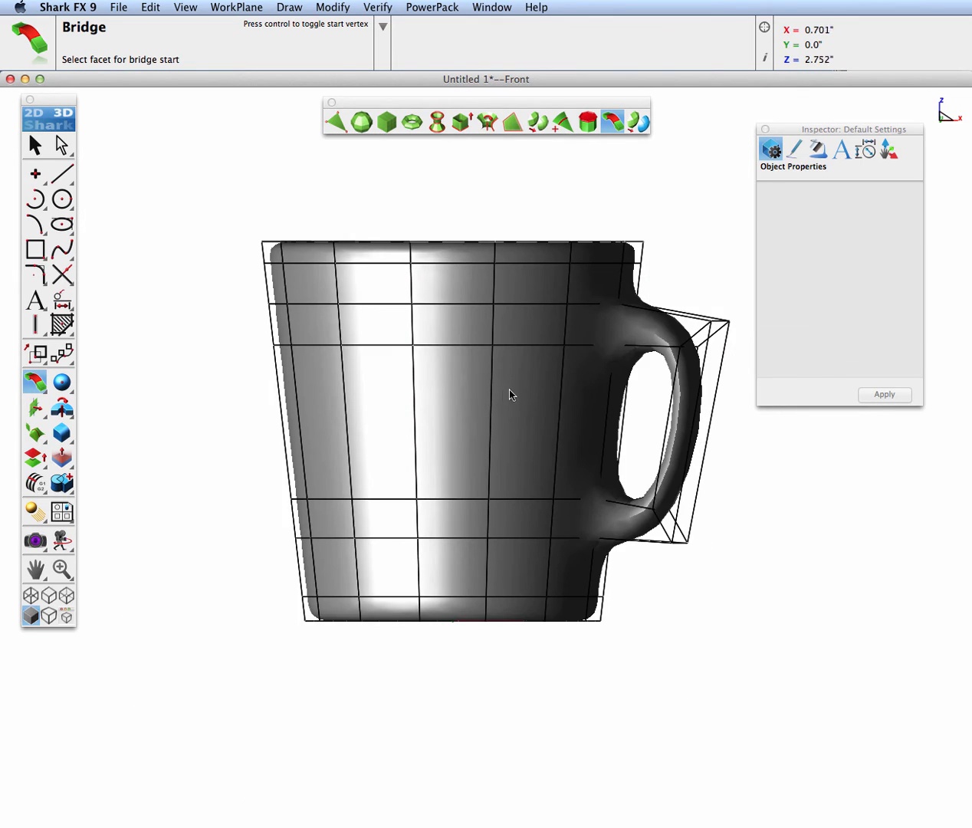
key(super+7)
key(super+1)
key(super+7)
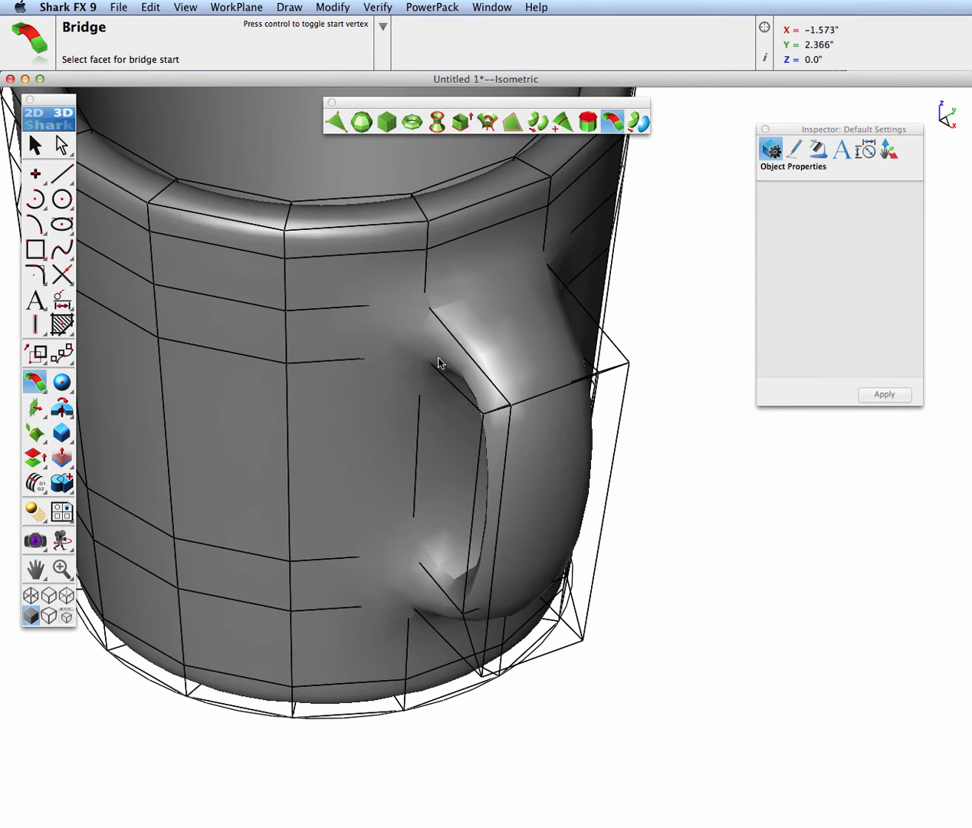
click(547, 126)
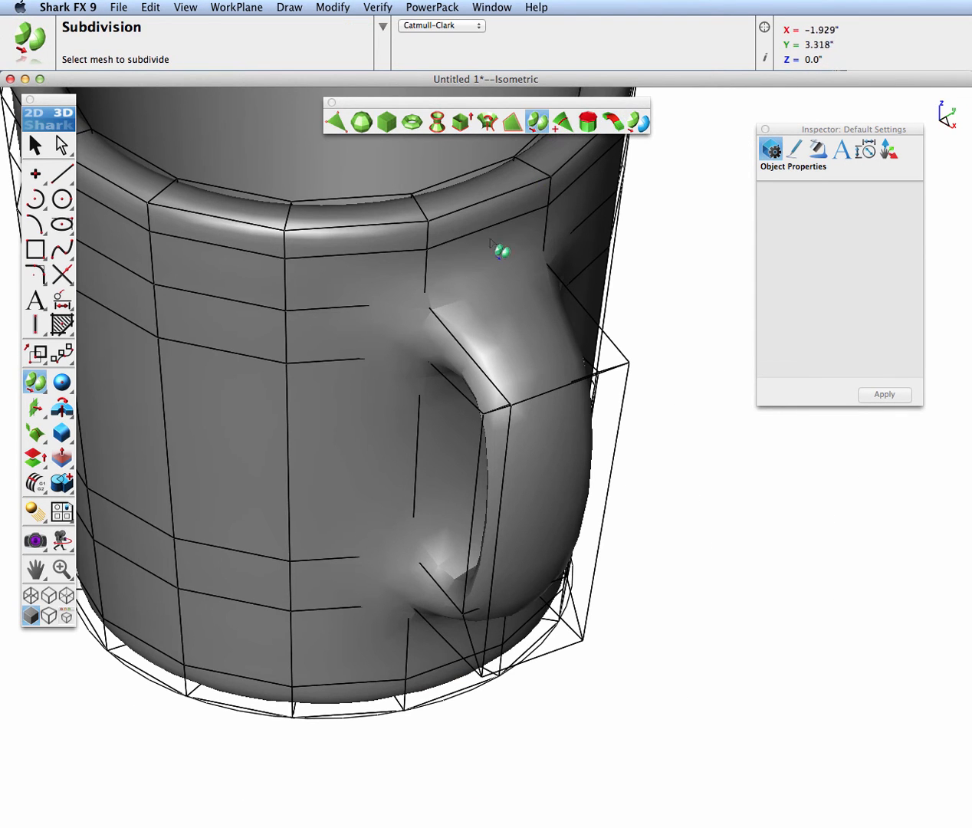
click(368, 308)
scroll(501, 407, down, 5)
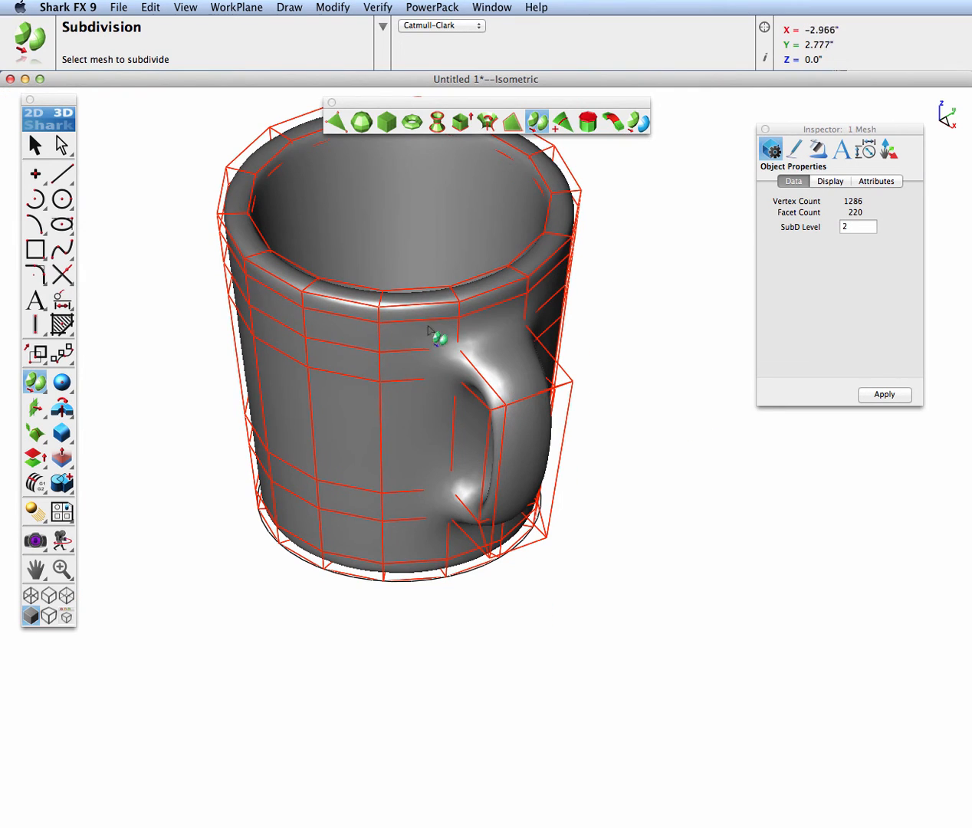
Go through the Pre Validate, Auto Repair, Make Associative and Convert Quads options of SubD to NURB, and convert the mug mesh to a NURB solid
click(38, 149)
click(38, 153)
middle_drag(436, 403, 495, 348)
key(super+2)
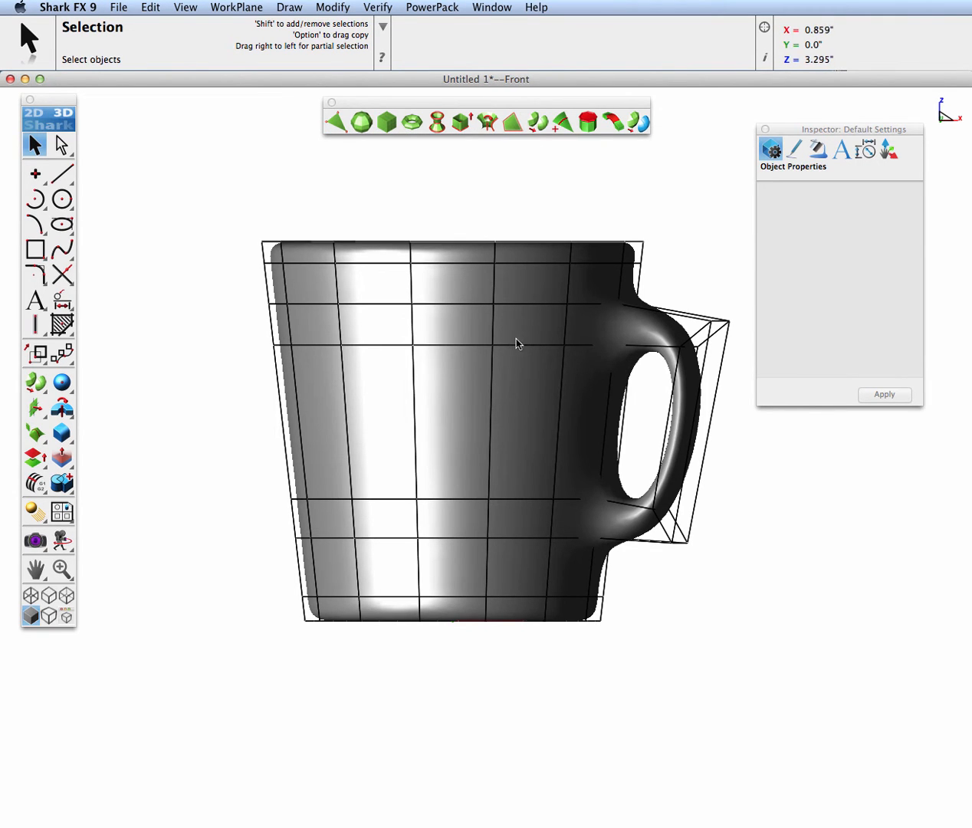
scroll(515, 340, down, 2)
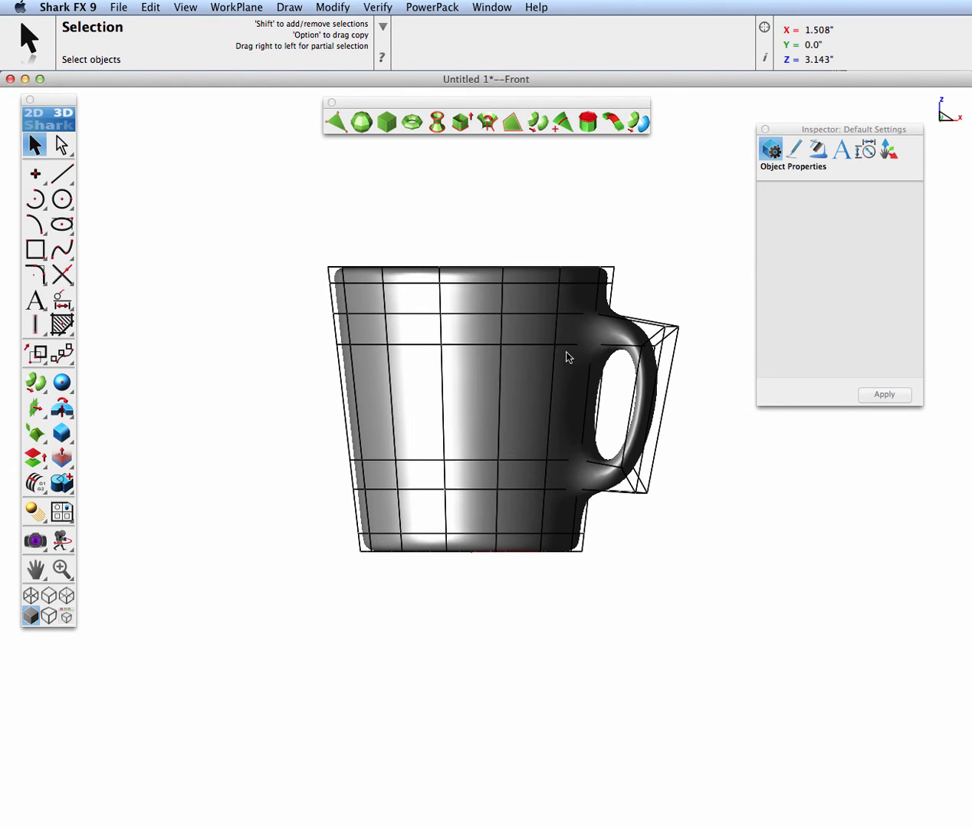
middle_drag(605, 378, 446, 358)
click(637, 124)
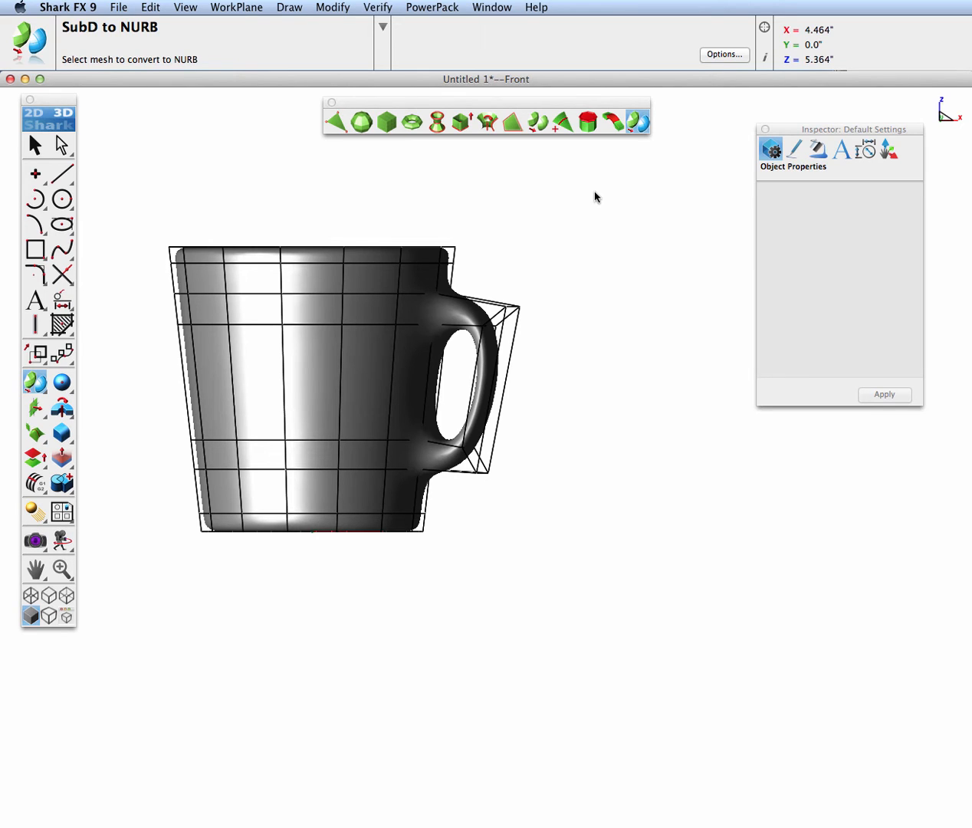
click(716, 56)
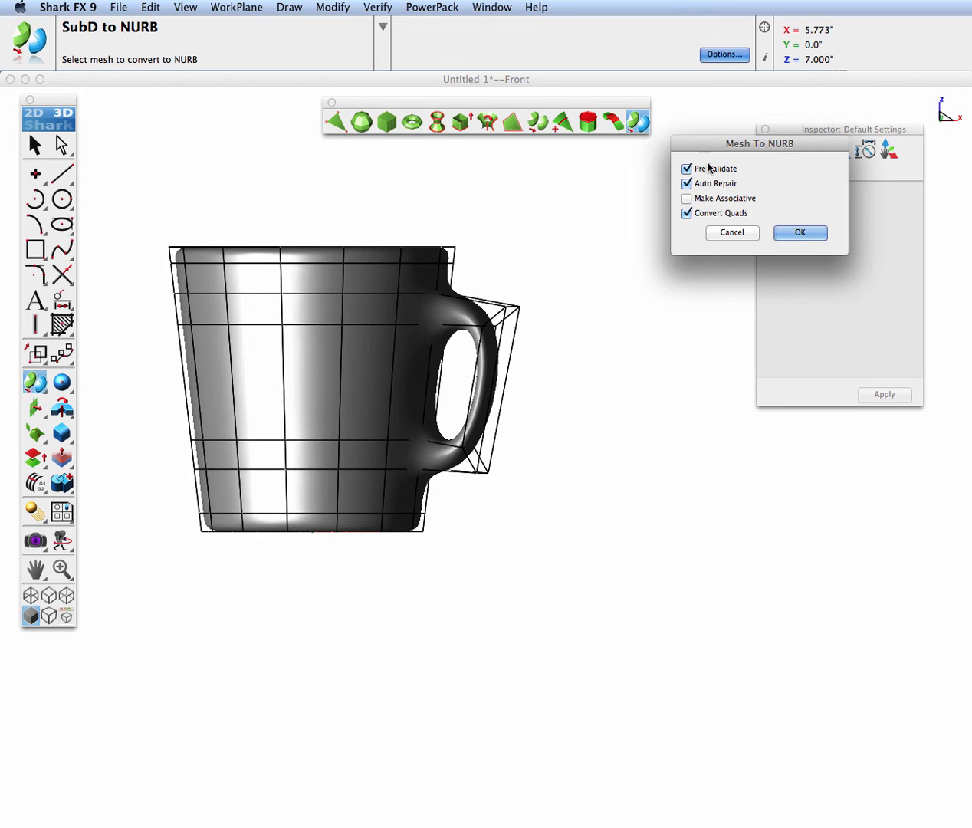
click(687, 184)
click(686, 169)
click(686, 198)
click(686, 215)
click(790, 231)
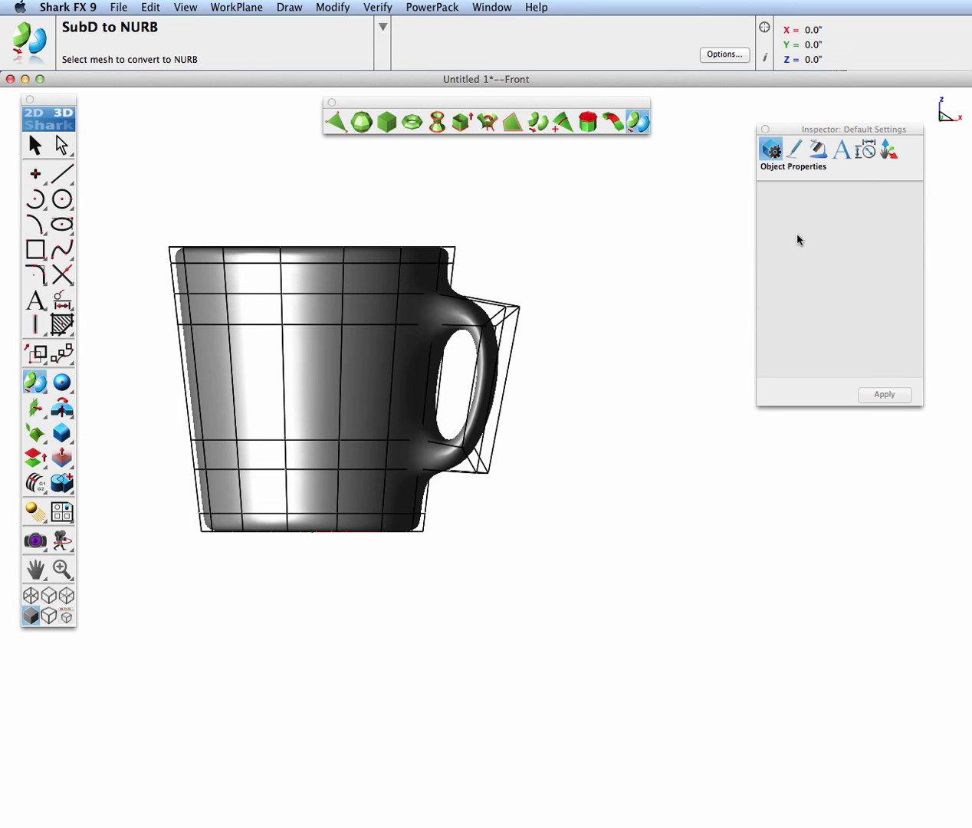
click(352, 347)
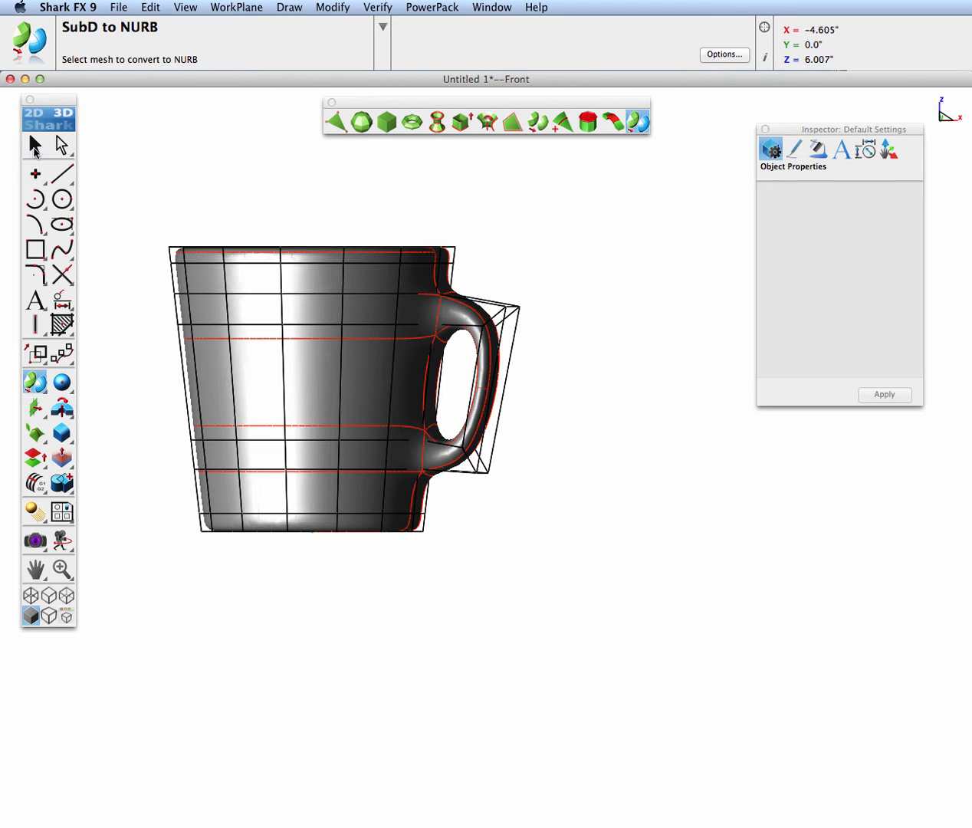
Move the converted NURB mug about 5.506 inches along X, clear of the original mesh, and clear the selection
click(35, 146)
scroll(141, 199, down, 2)
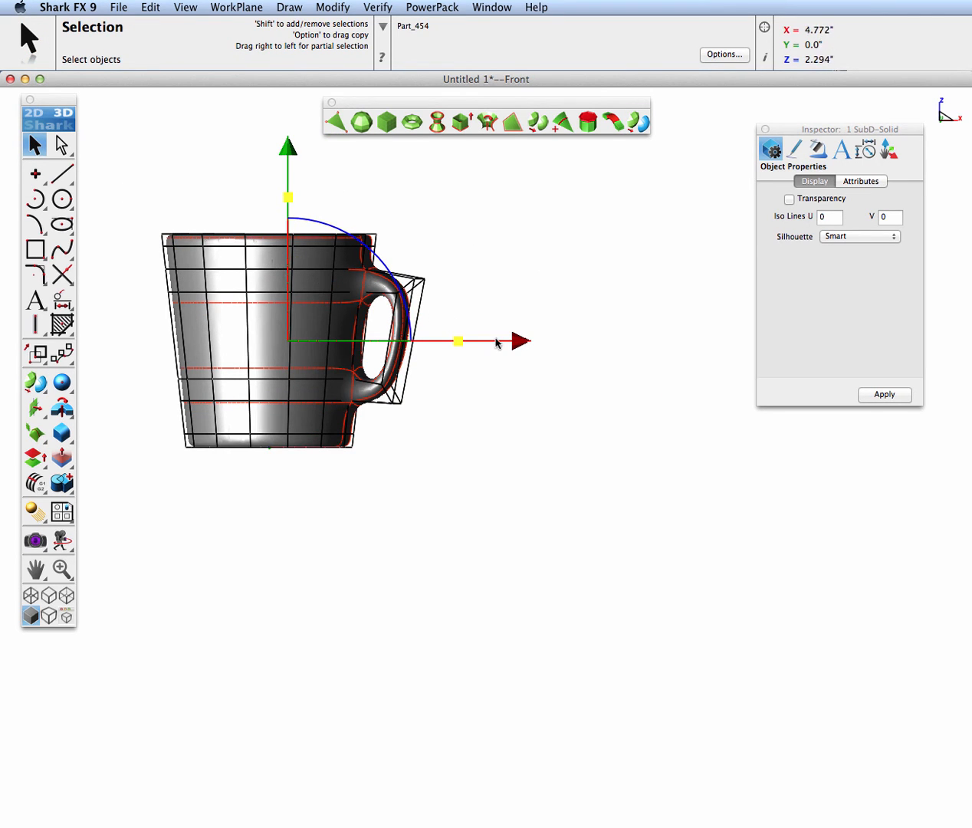
drag(525, 342, 777, 362)
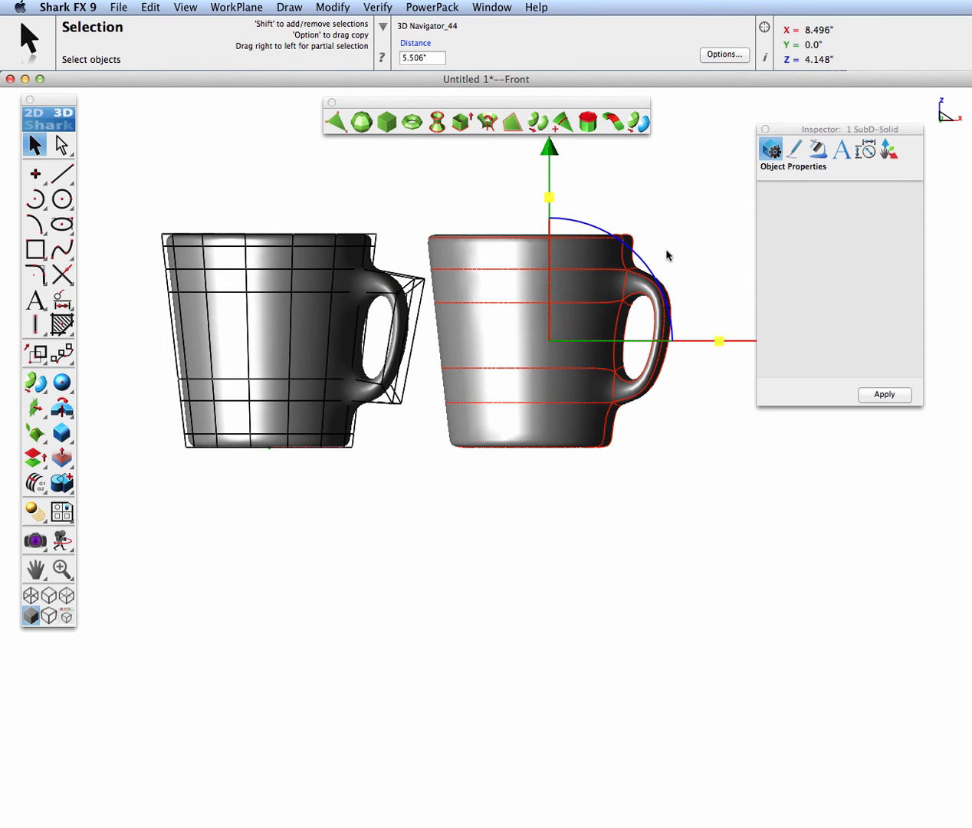
drag(803, 131, 970, 145)
click(699, 243)
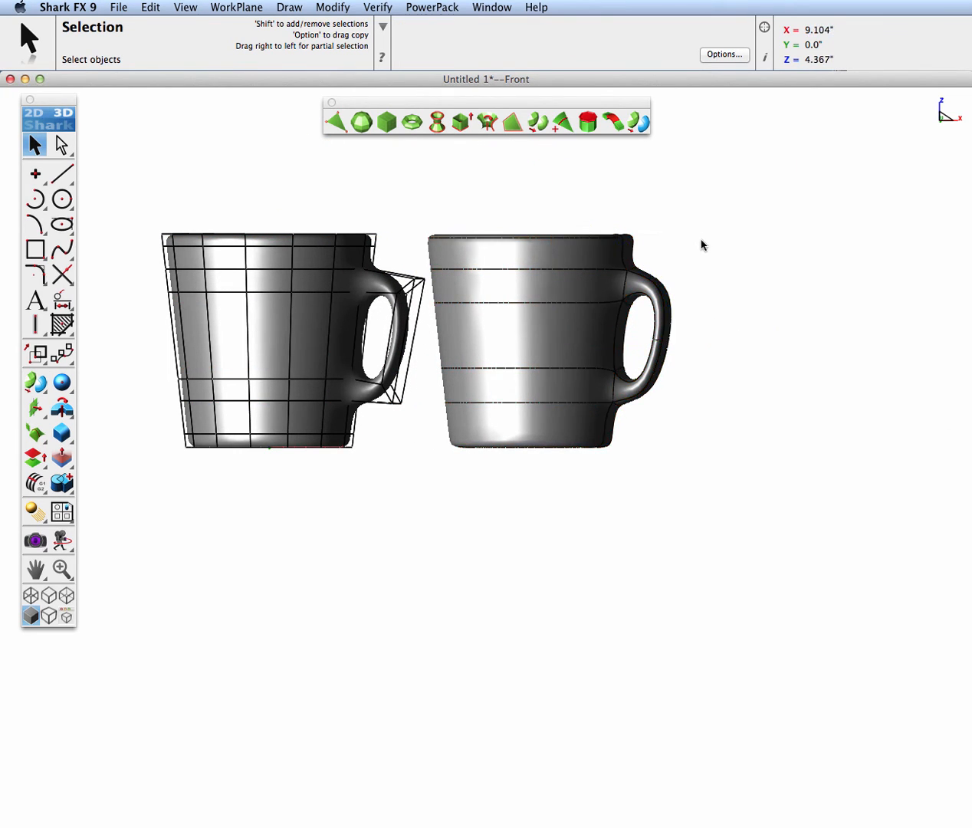
In the top view, place the horizontal text "Shark FX" beside the NURB mug
key(super+7)
key(super+f)
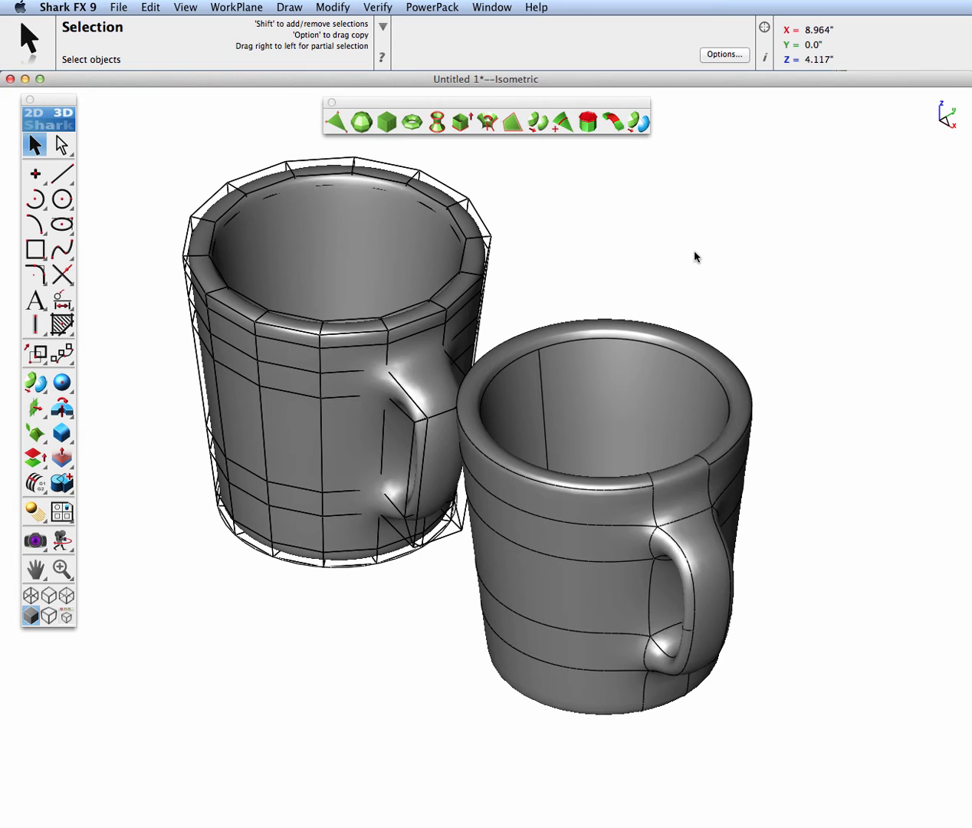
key(super+1)
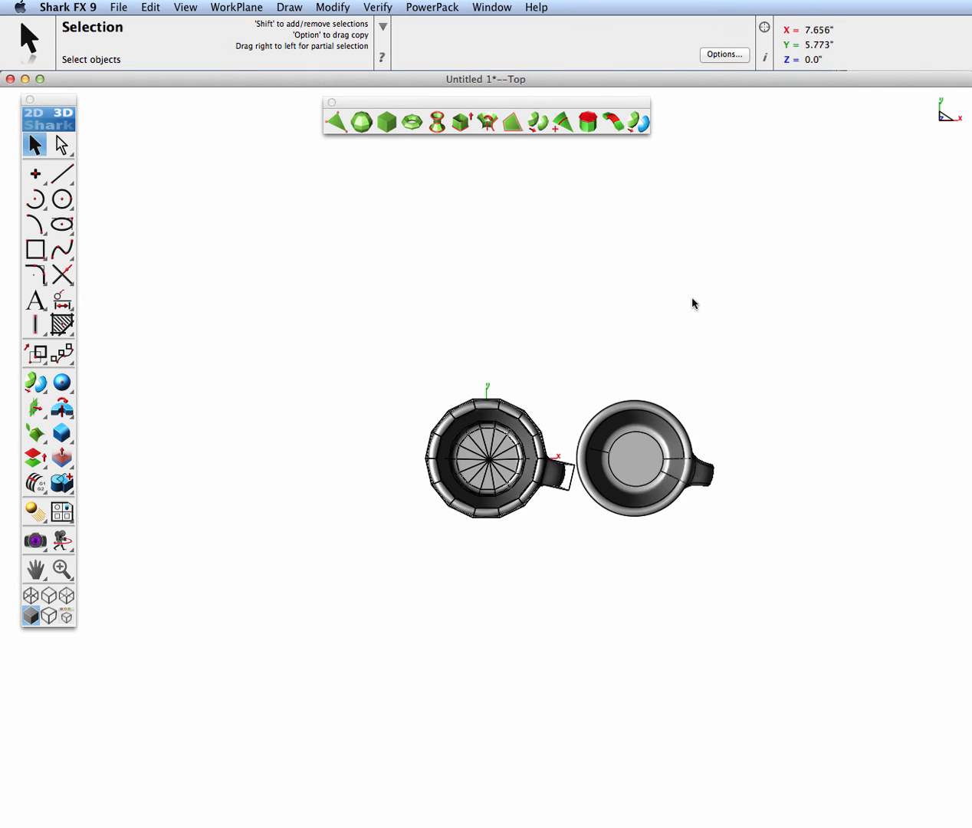
middle_drag(759, 465, 541, 354)
scroll(543, 354, up, 2)
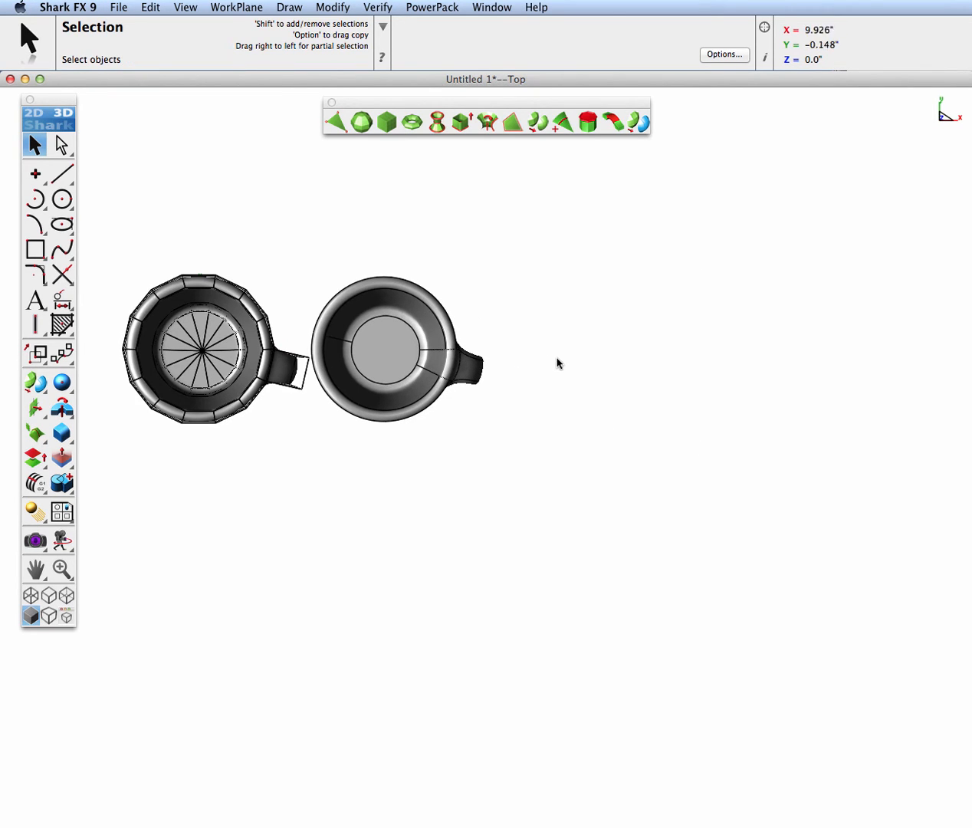
click(41, 304)
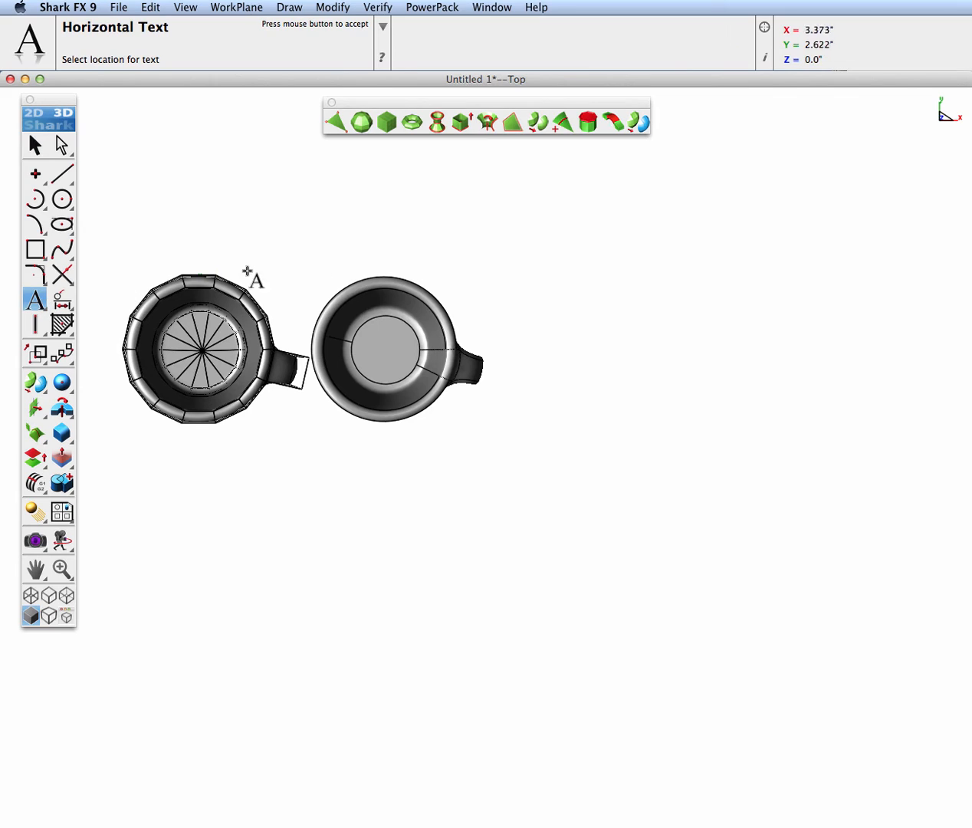
click(569, 310)
text(Shark X)
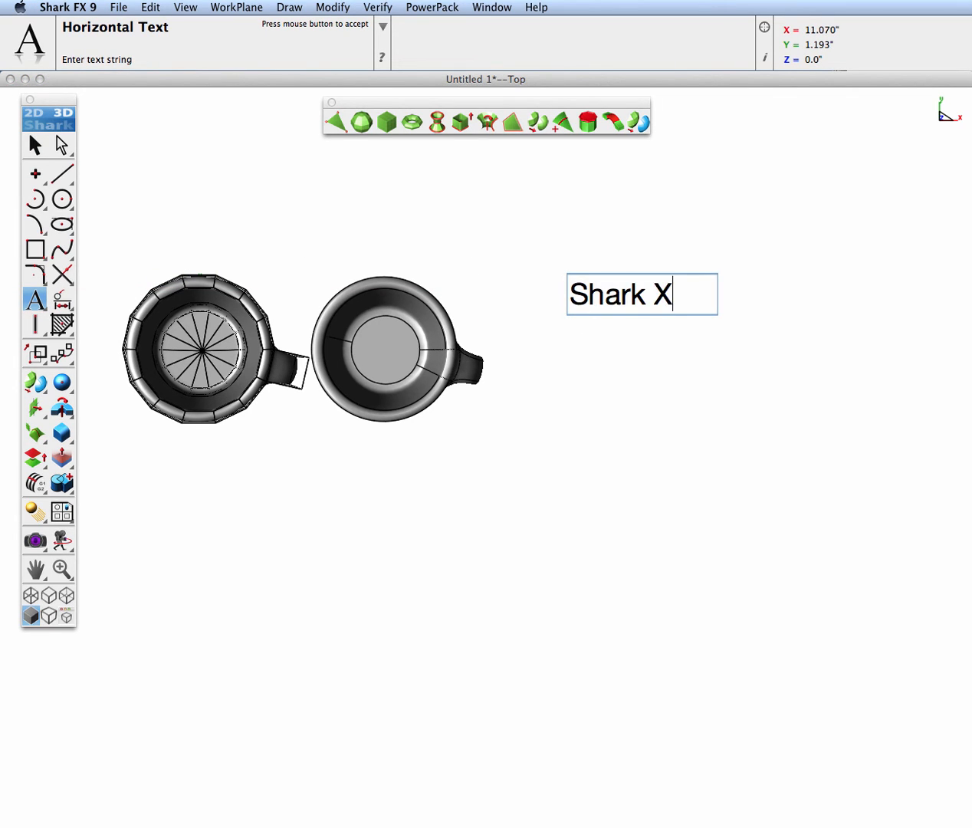
key(BackSpace)
text(FX)
key(Return)
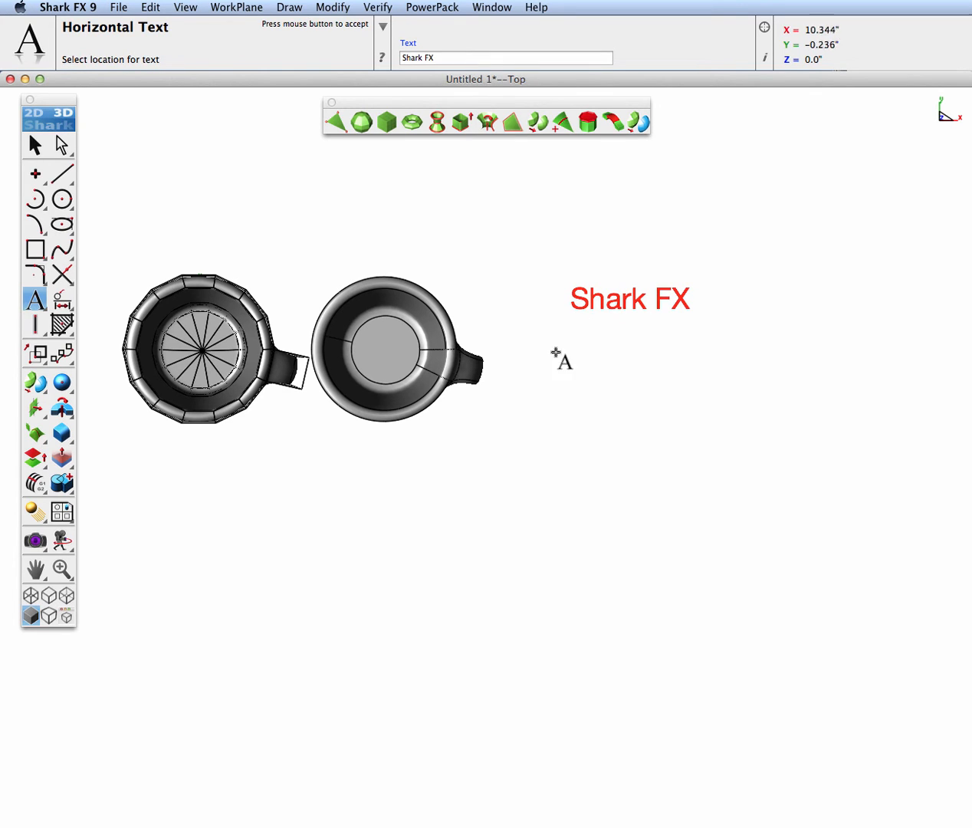
Add a second line of horizontal text reading "2014" beneath the "Shark FX" text
click(612, 356)
text(201)
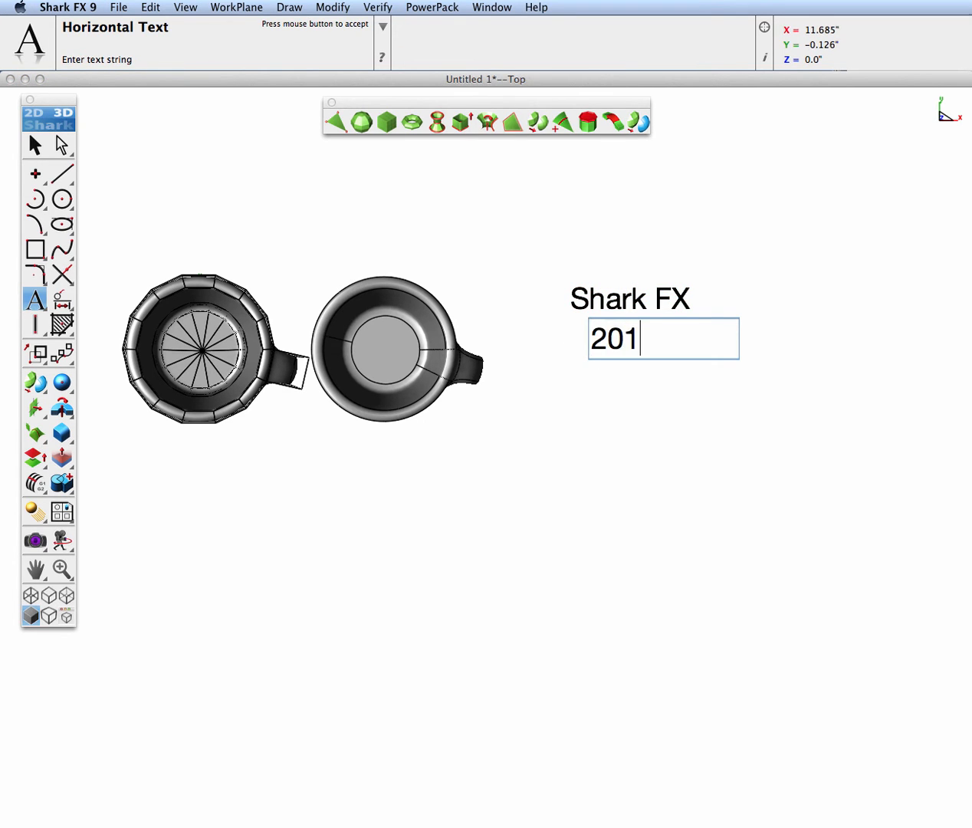
text(4)
key(Return)
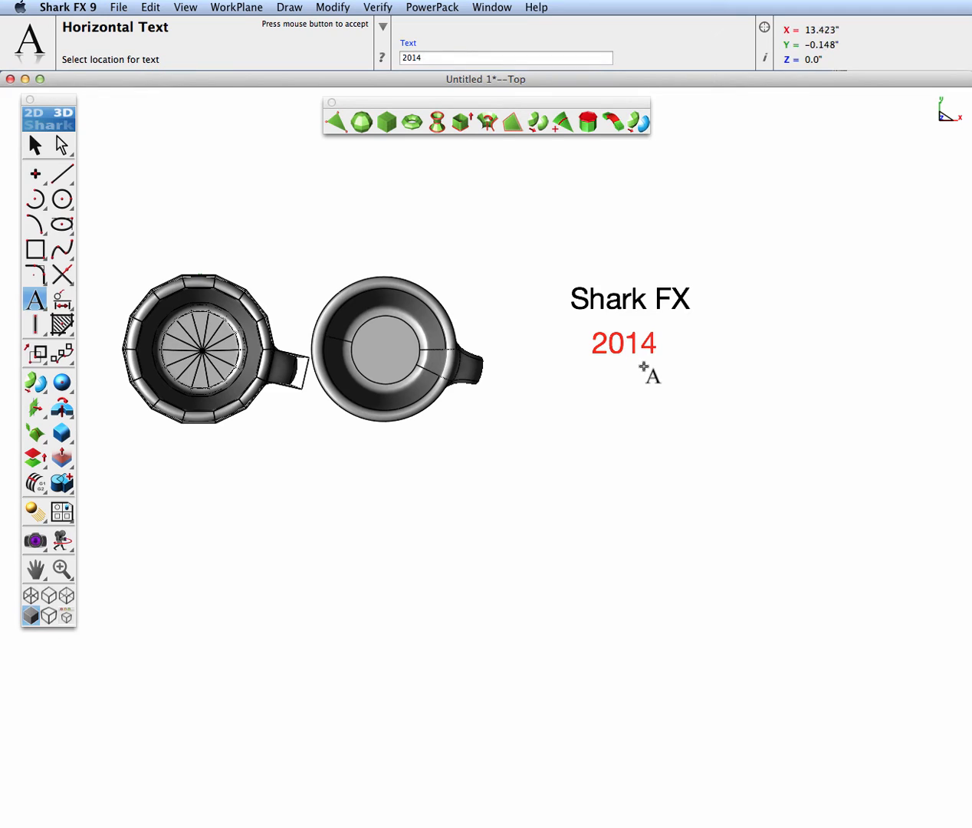
Shrink both texts, finishing with a scale of about 0.812, and move them about -0.946 inches in Y and -2.222 inches in X
click(36, 145)
drag(525, 226, 749, 414)
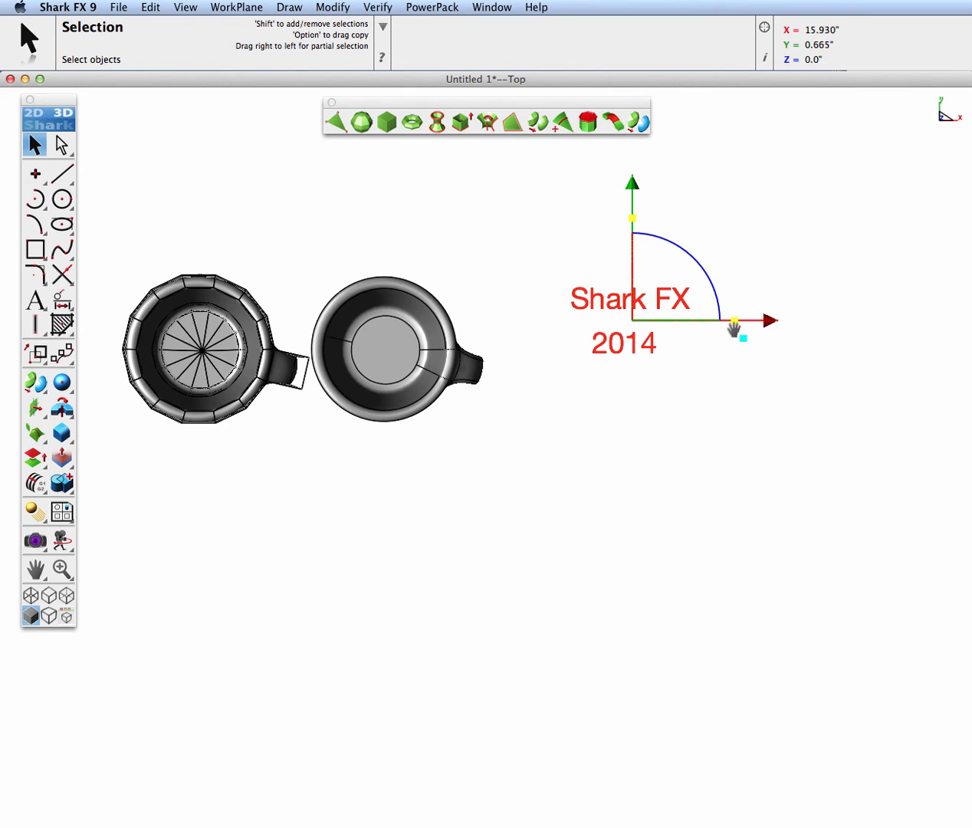
drag(735, 321, 685, 283)
drag(633, 187, 622, 217)
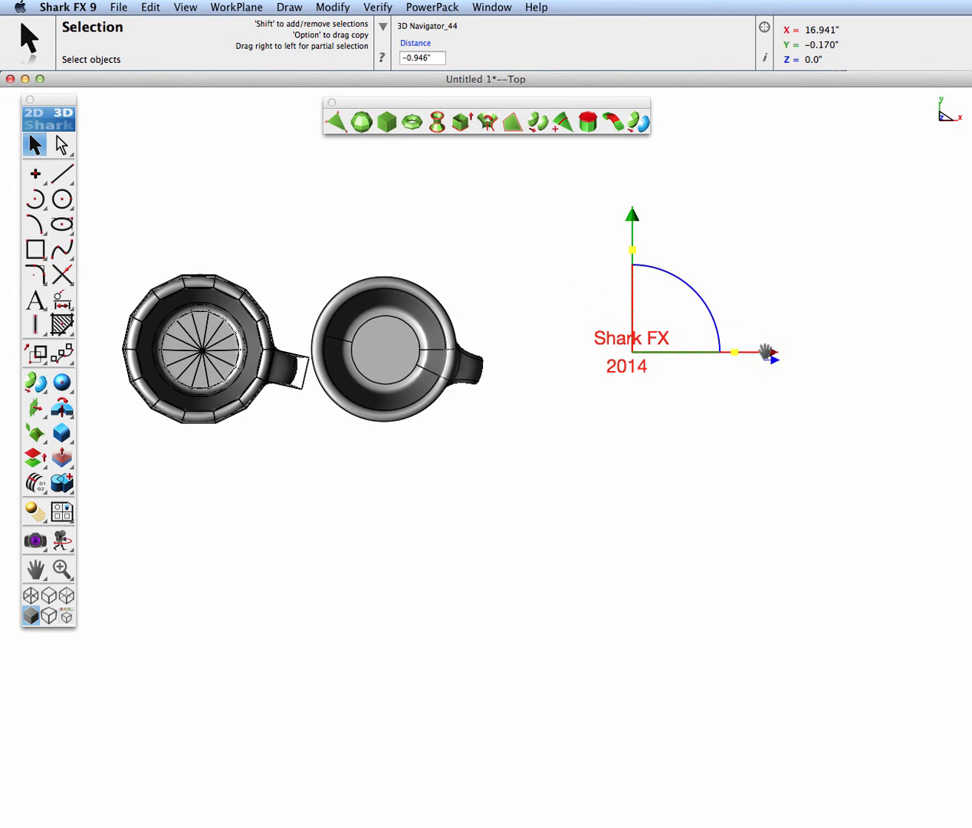
drag(769, 354, 699, 351)
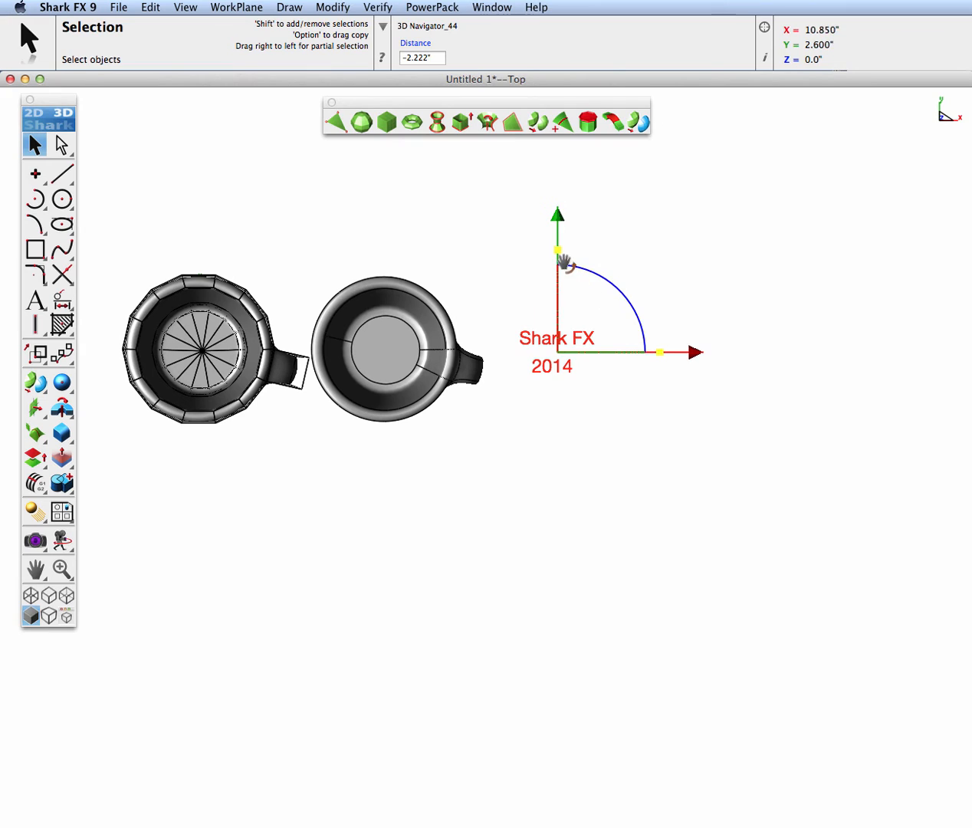
drag(560, 249, 555, 266)
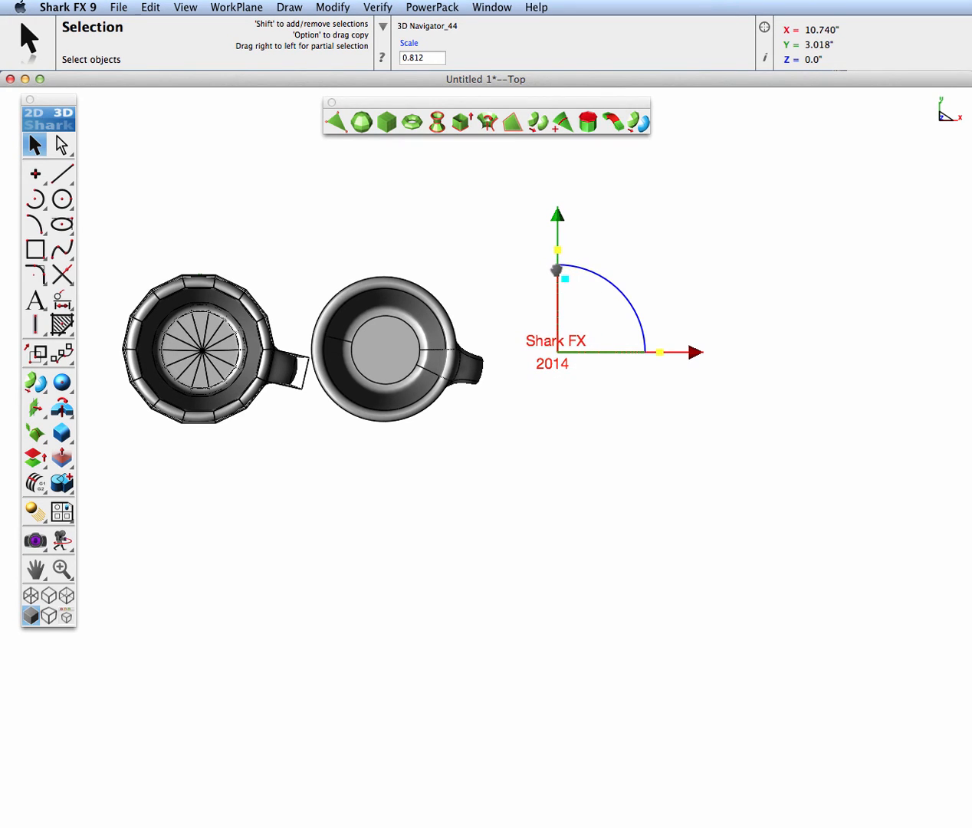
click(646, 269)
In the isometric view, extrude the "Shark FX" and "2014" texts into solids with a distance of 0.15 inches
key(super+7)
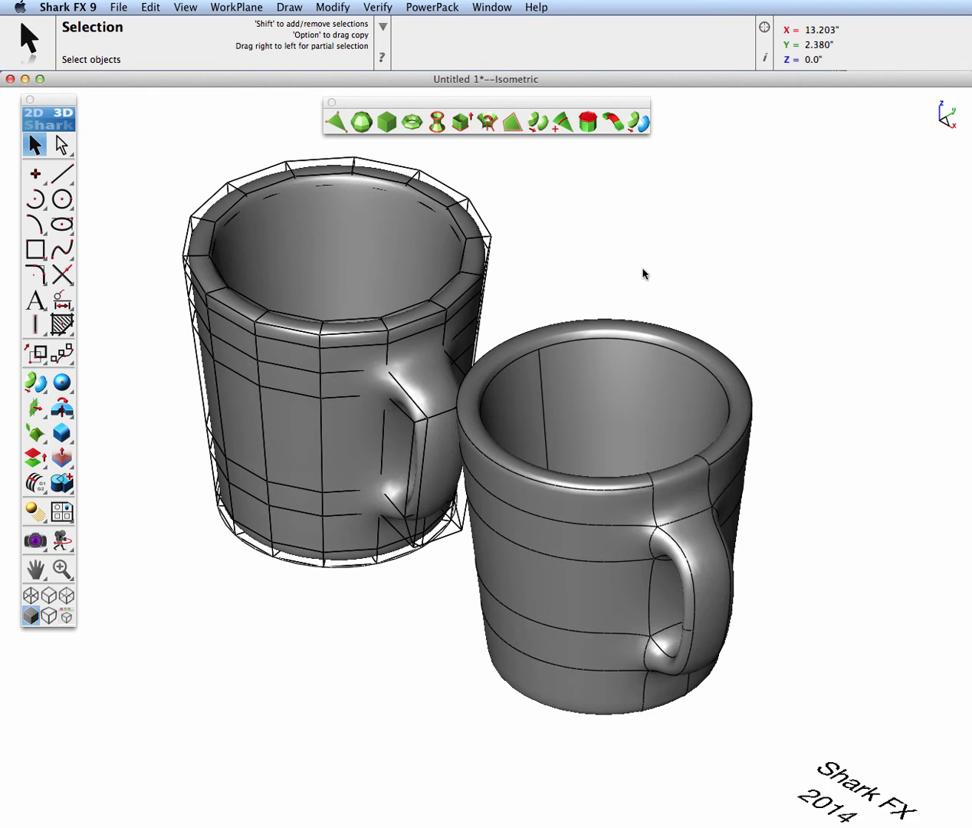
key(super+f)
drag(802, 574, 607, 452)
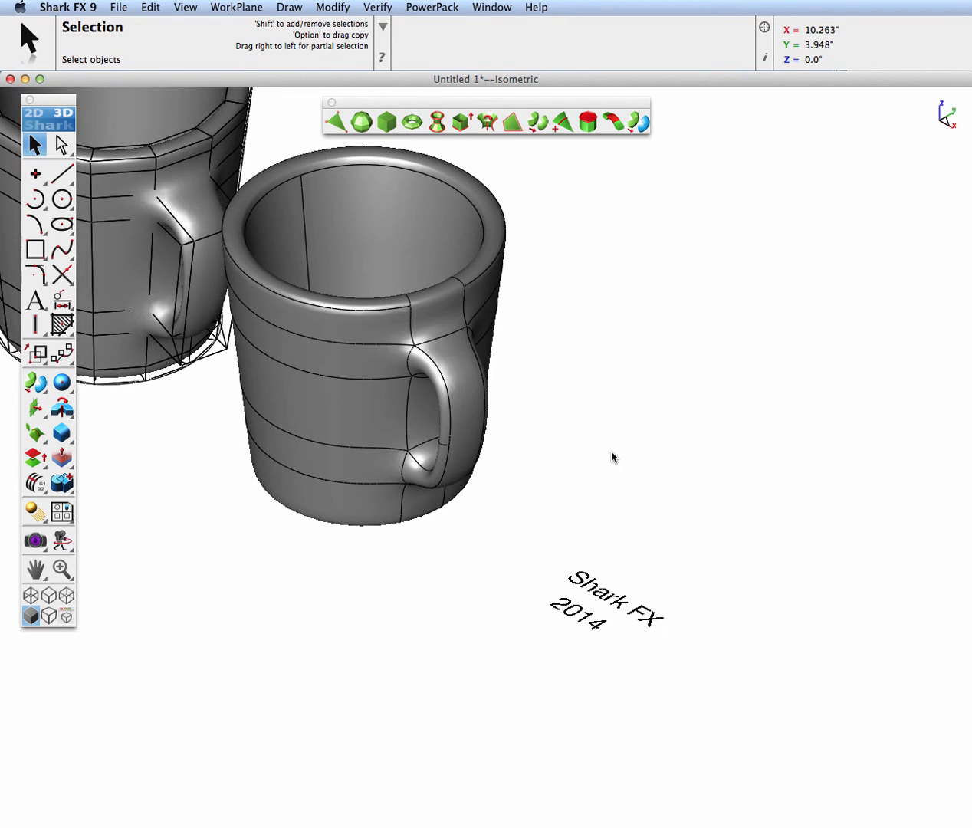
drag(69, 416, 122, 416)
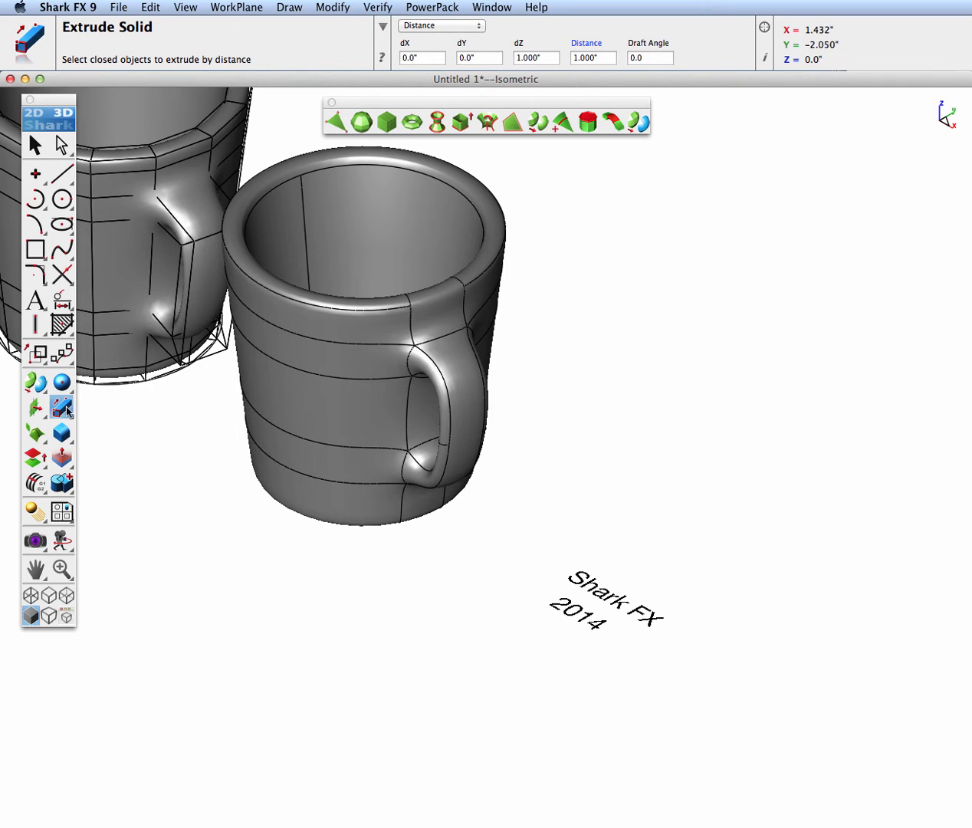
click(441, 26)
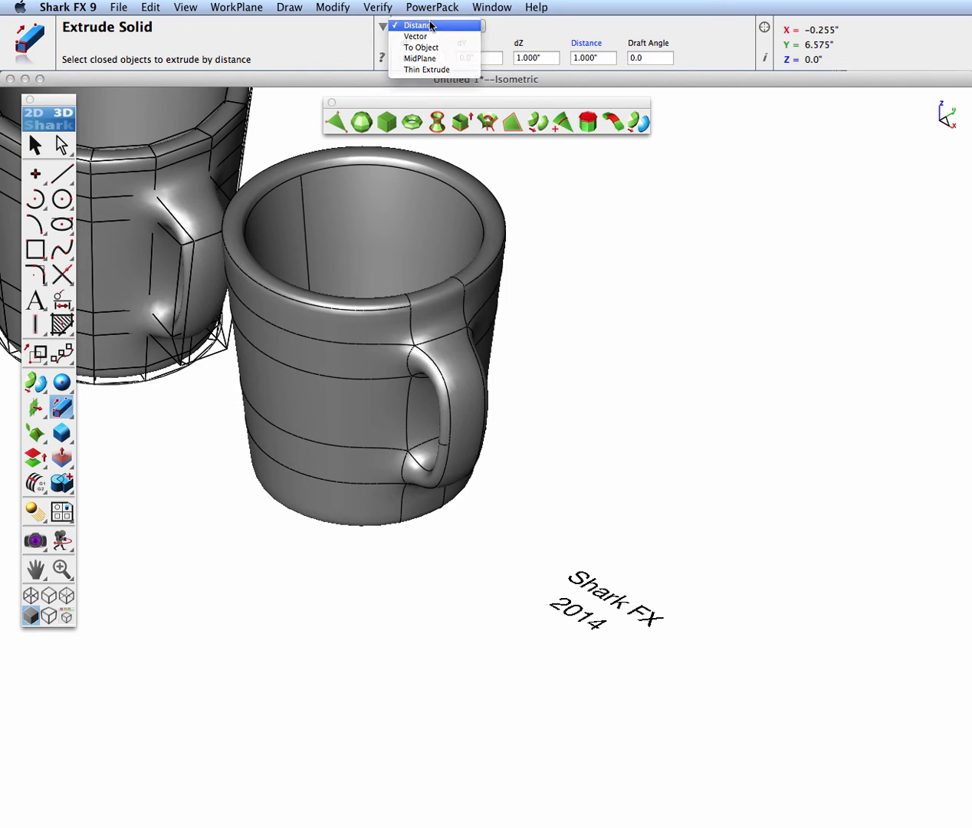
click(430, 26)
click(582, 58)
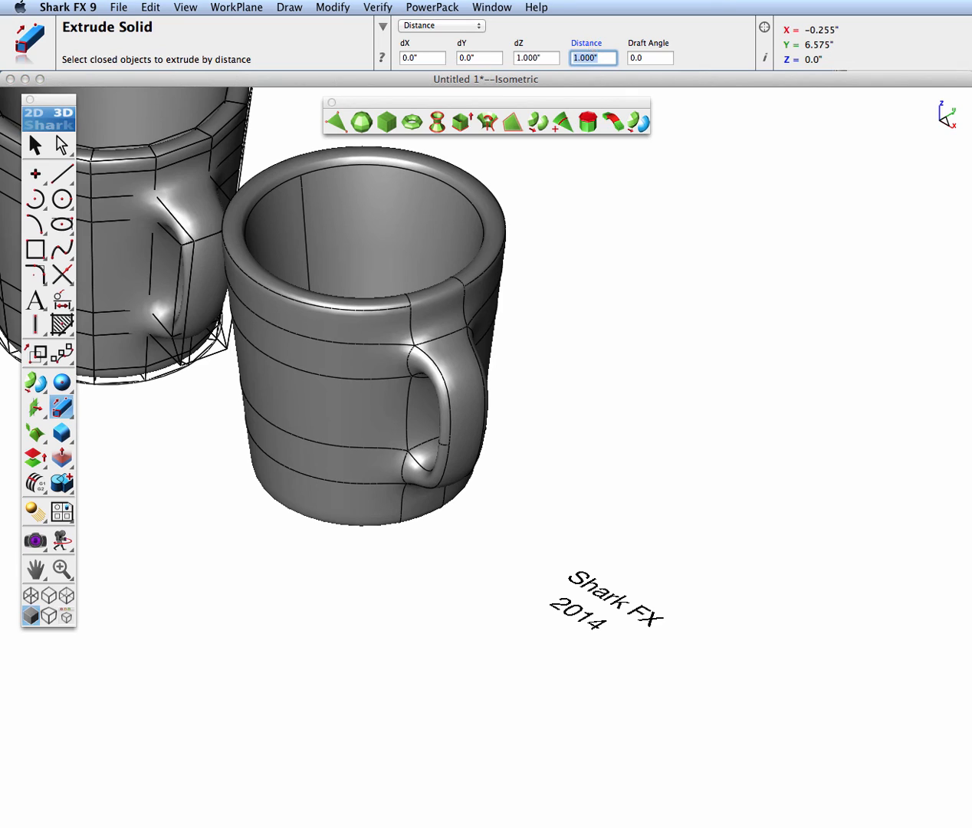
text(0.15)
key(Return)
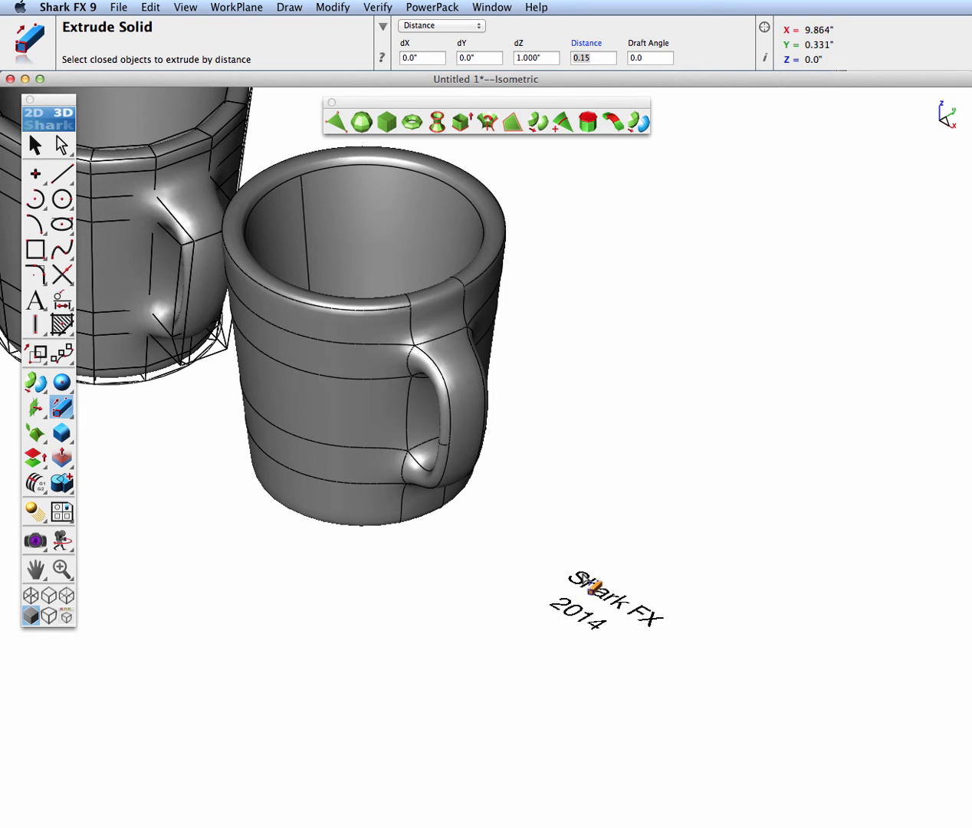
click(615, 576)
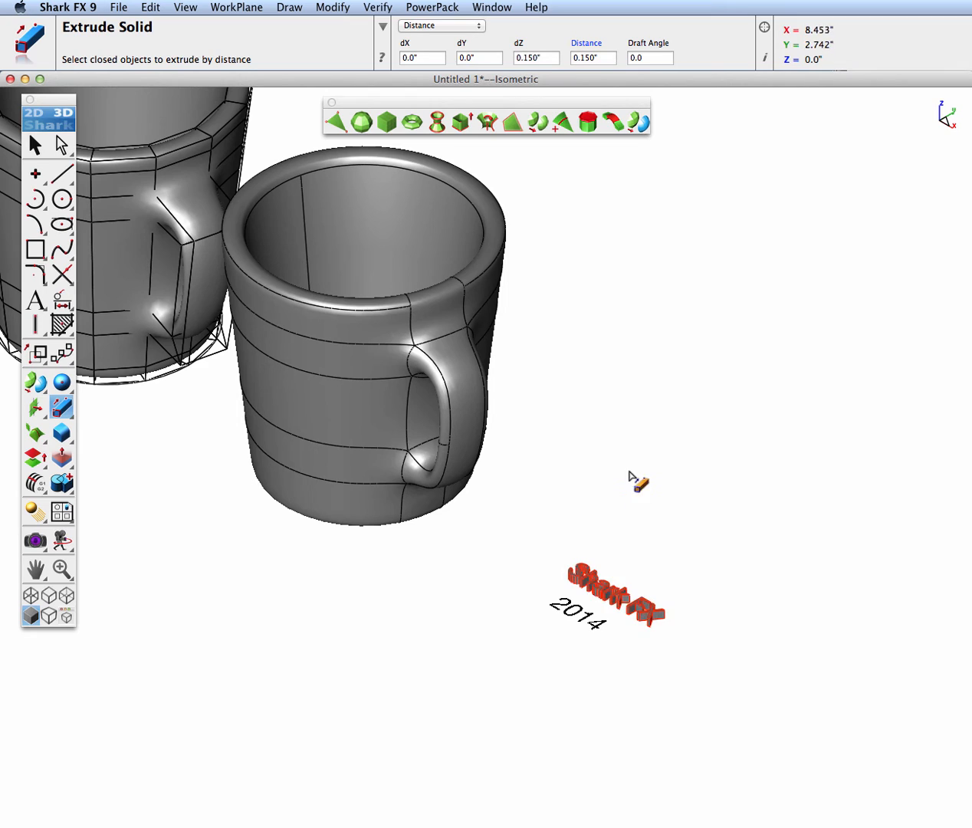
click(562, 613)
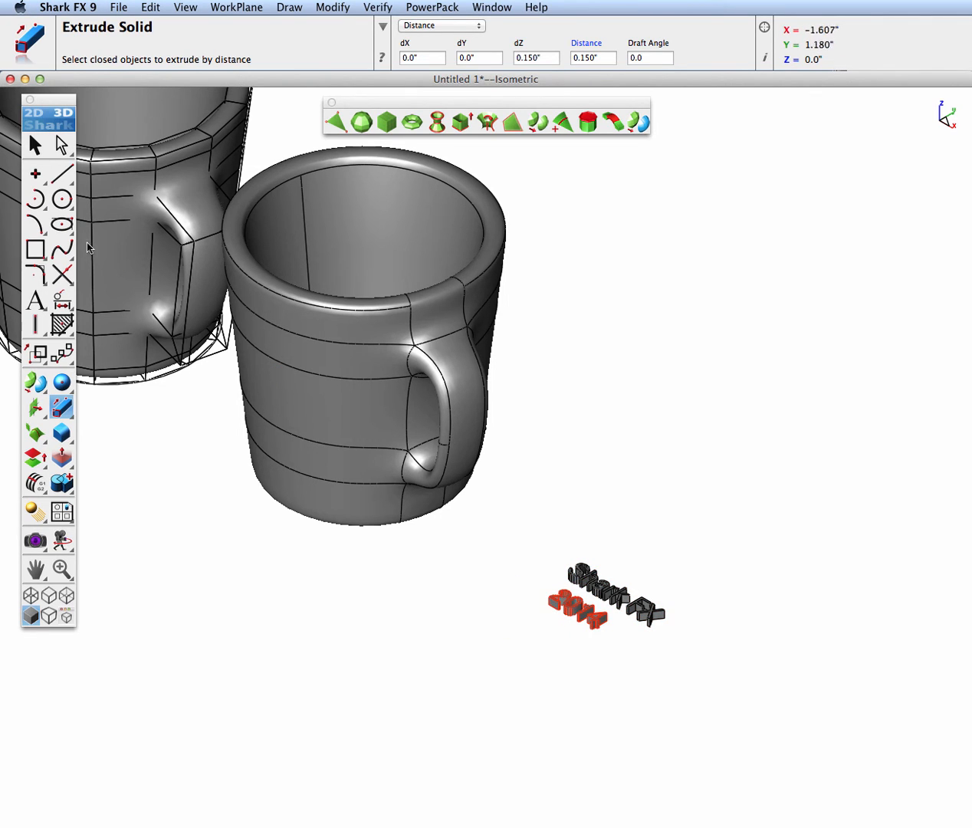
click(34, 145)
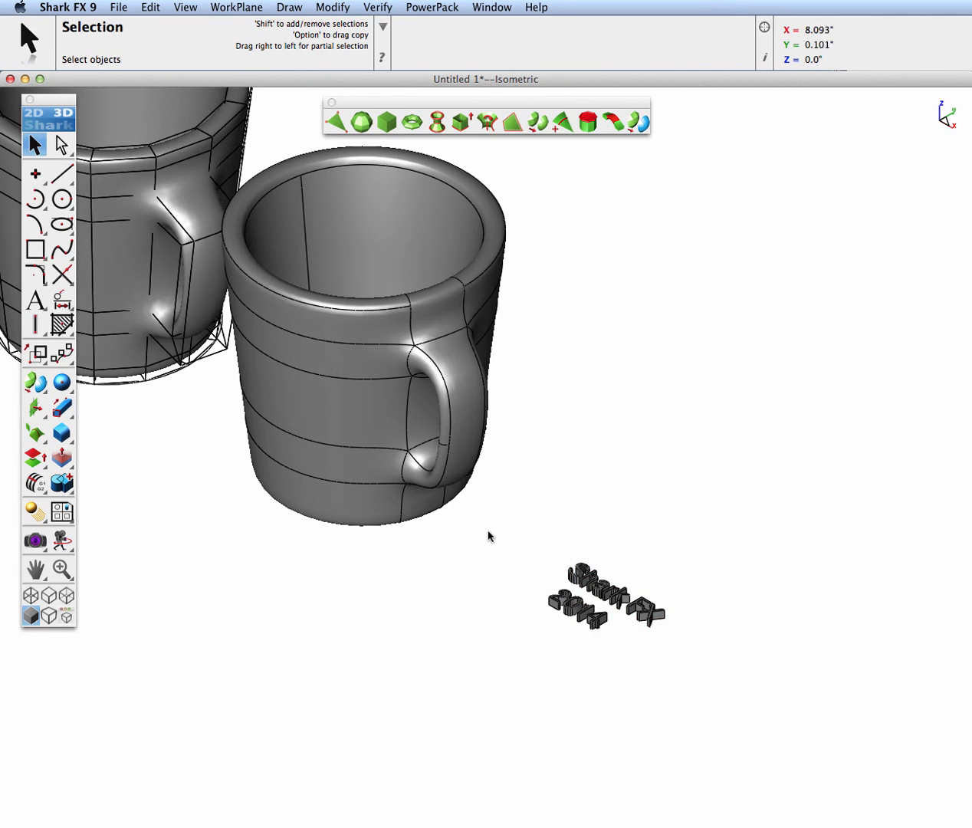
In the front view, move both extruded texts along X beneath the NURB mug and about -0.094 inches in Z into its base
scroll(596, 576, up, 4)
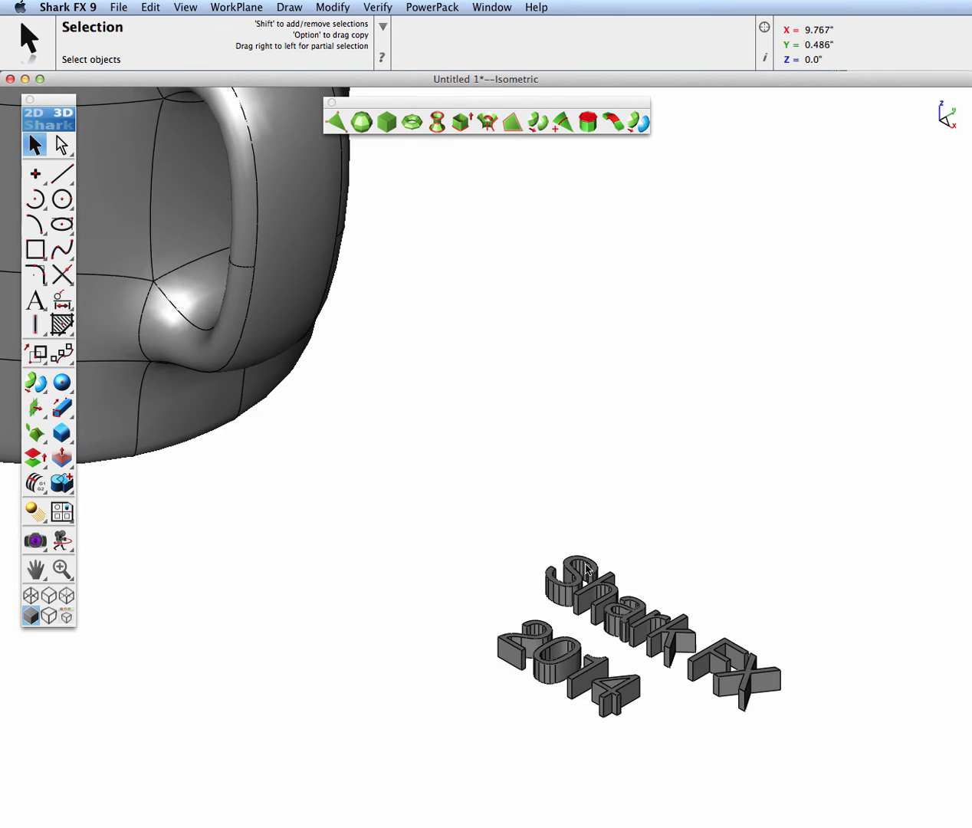
click(557, 579)
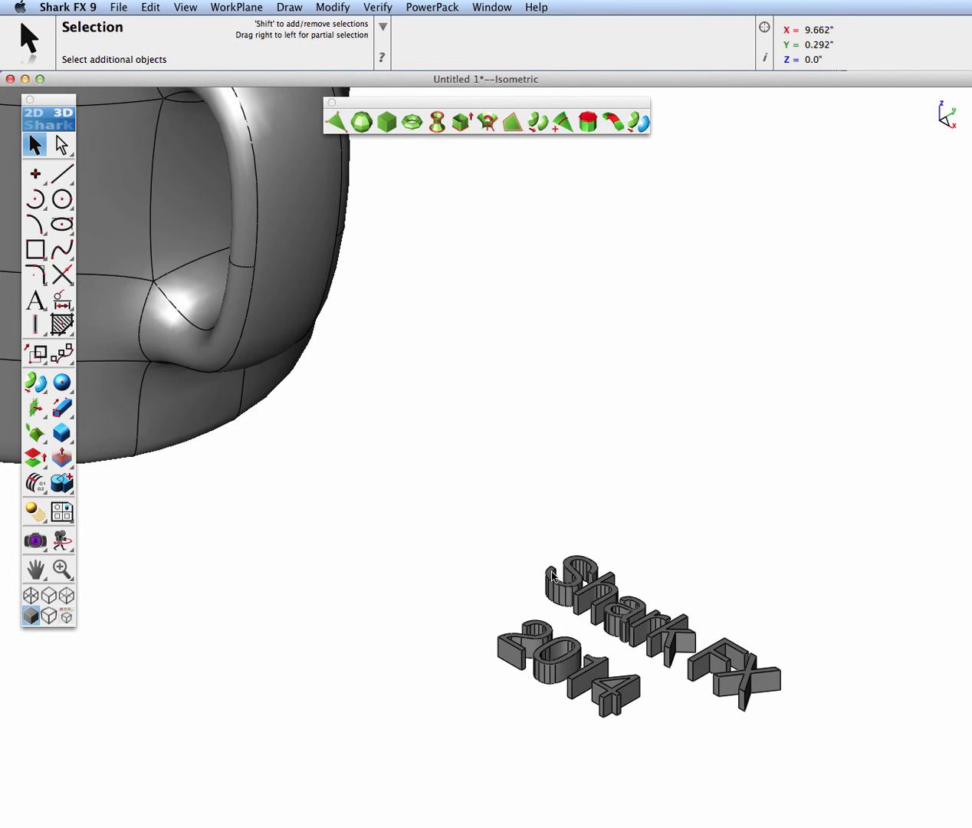
click(587, 561)
shift+click(539, 638)
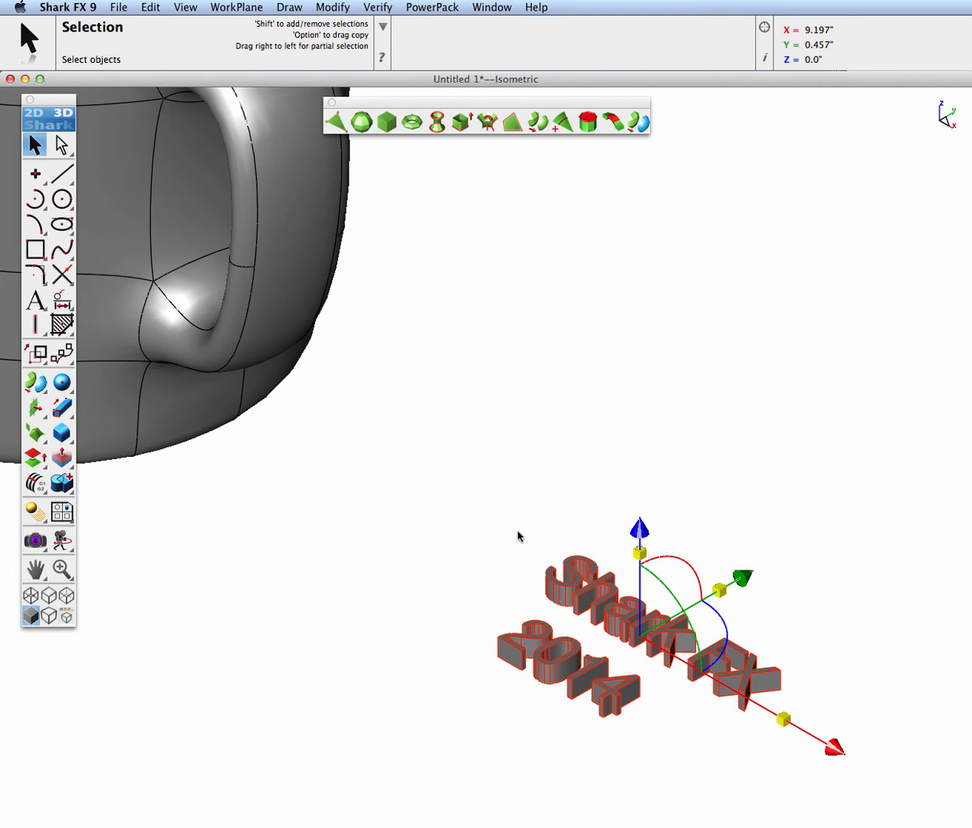
key(super+2)
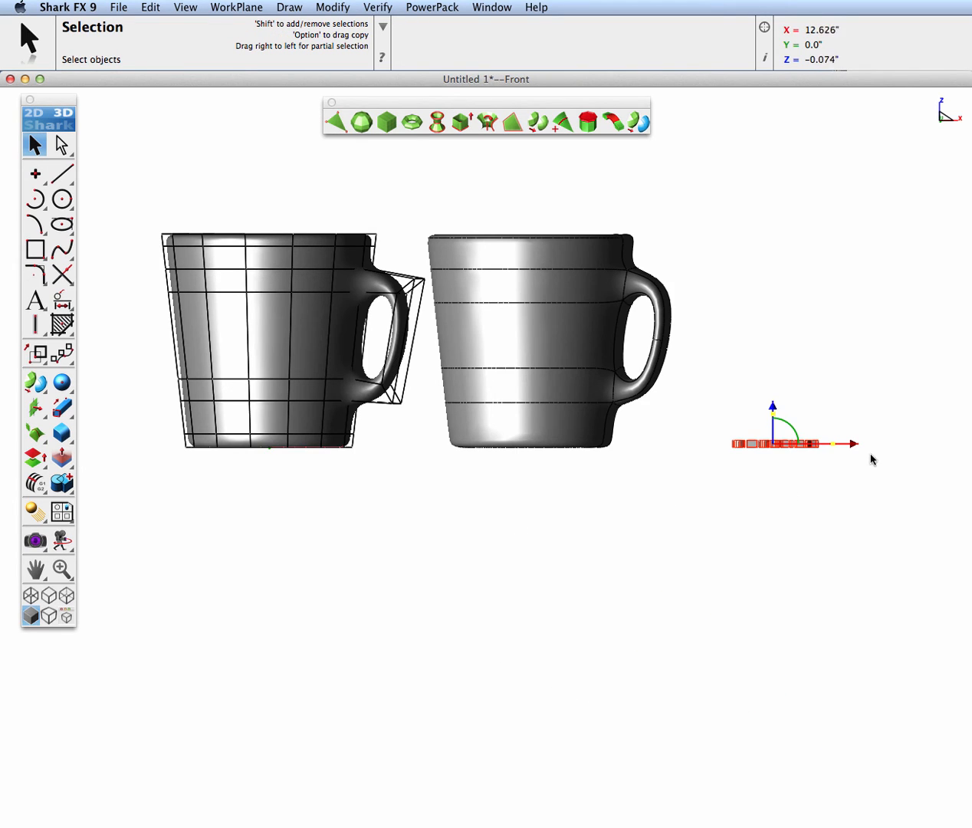
drag(855, 443, 607, 465)
drag(524, 405, 524, 410)
Viewing the NURB mug from below, shift both extruded texts about 0.072 inches along X on its base
key(super+7)
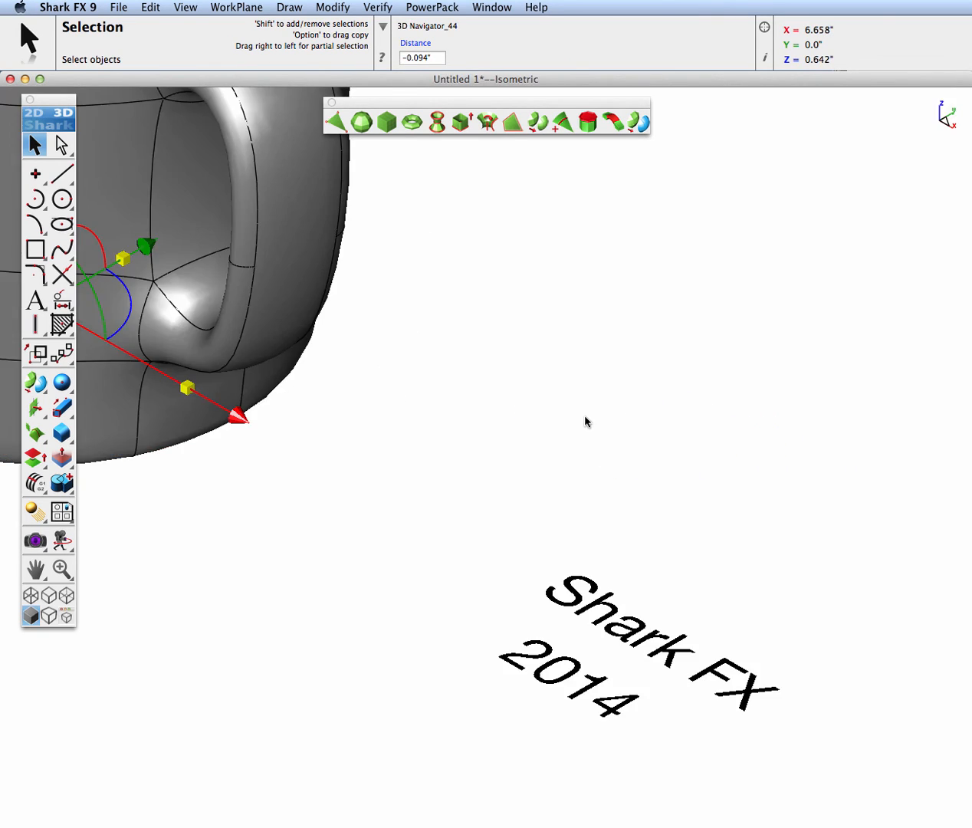
key(super+f)
middle_drag(531, 529, 630, 92)
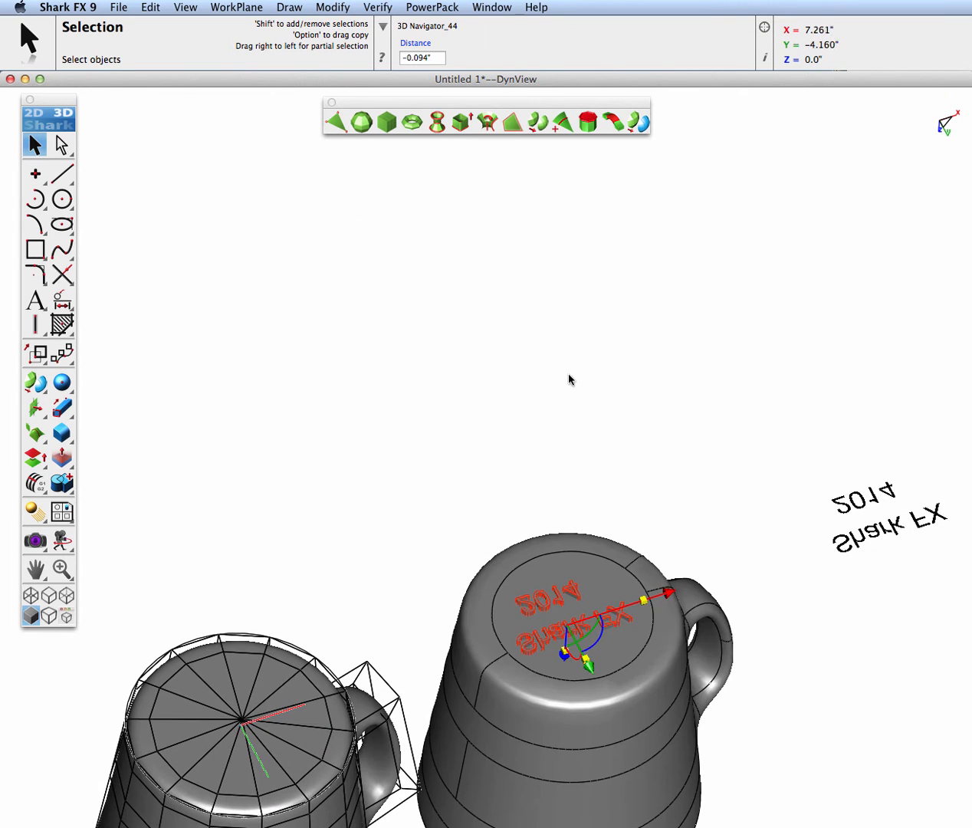
middle_drag(569, 389, 576, 535)
scroll(550, 590, up, 1)
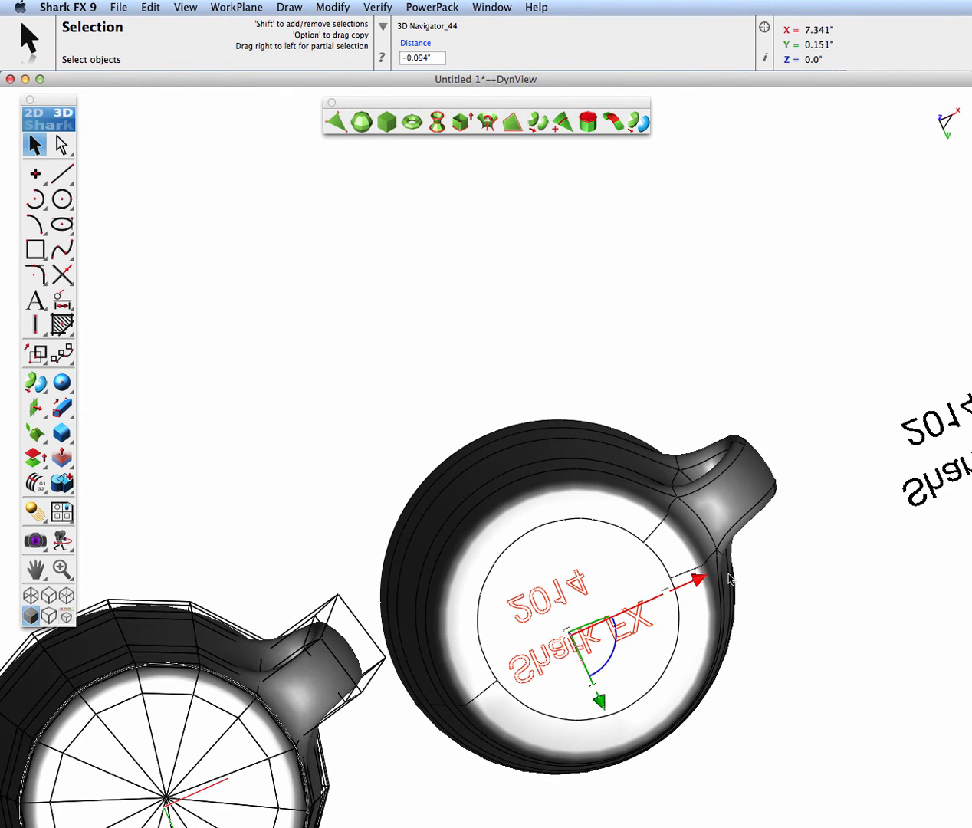
drag(699, 579, 704, 577)
Rotate both extruded texts by -180 degrees about the Y axis so they read correctly from underneath the mug
middle_drag(703, 576, 650, 504)
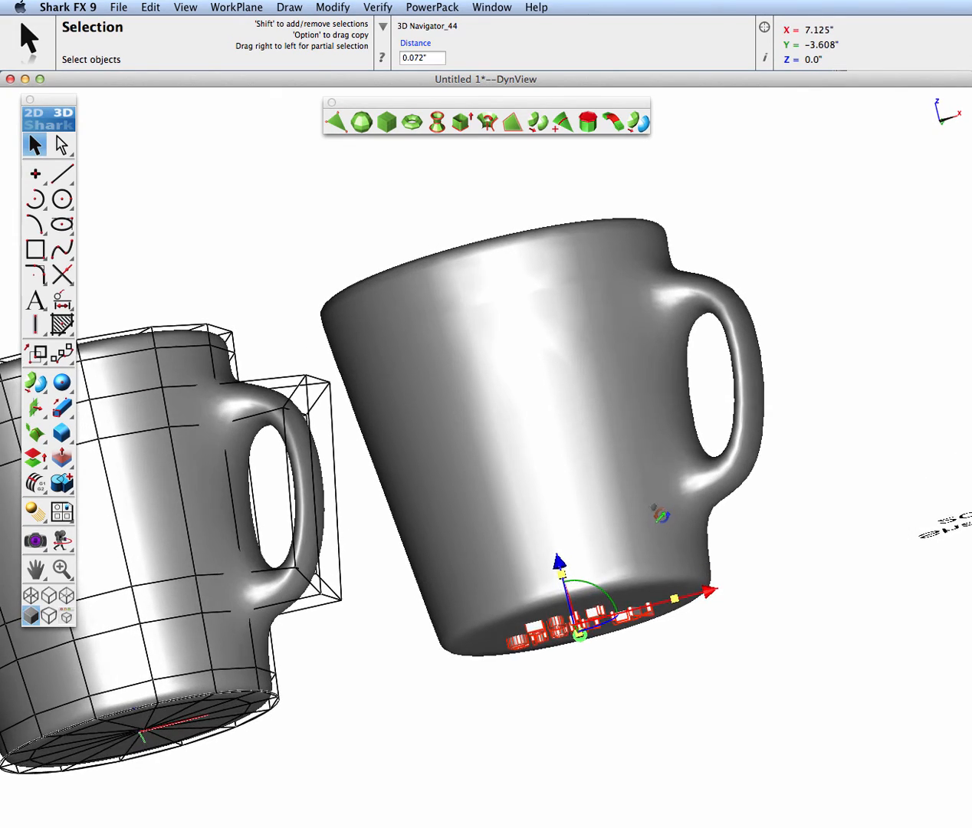
drag(603, 590, 597, 549)
click(410, 56)
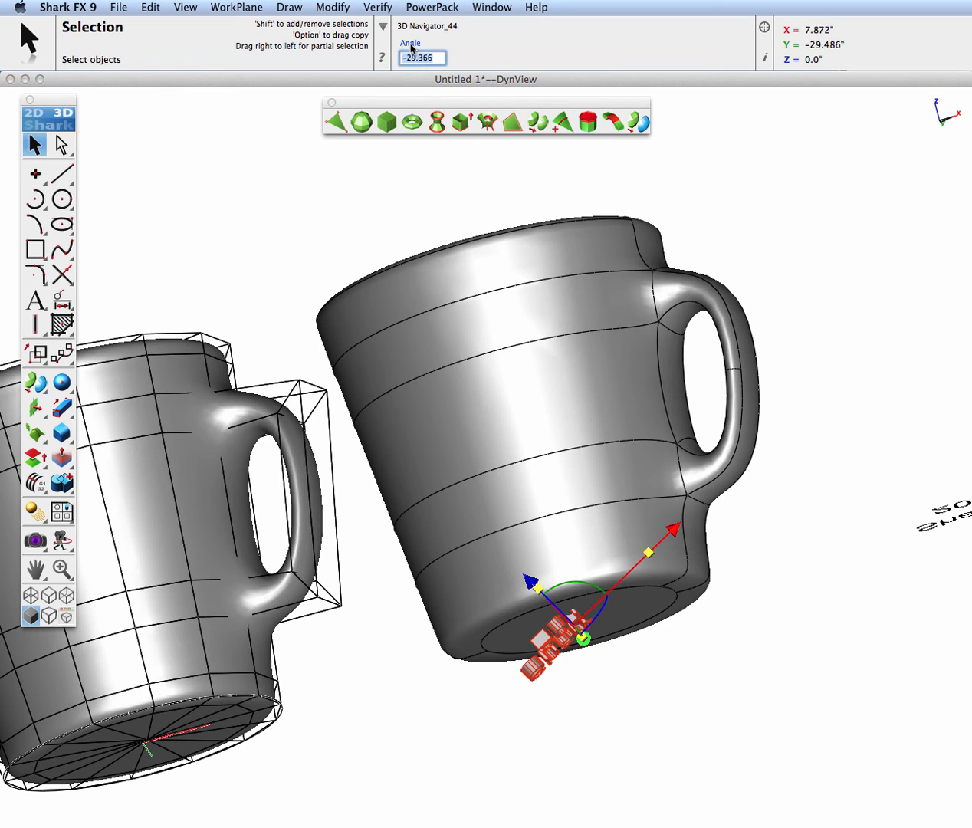
text(-180)
key(Return)
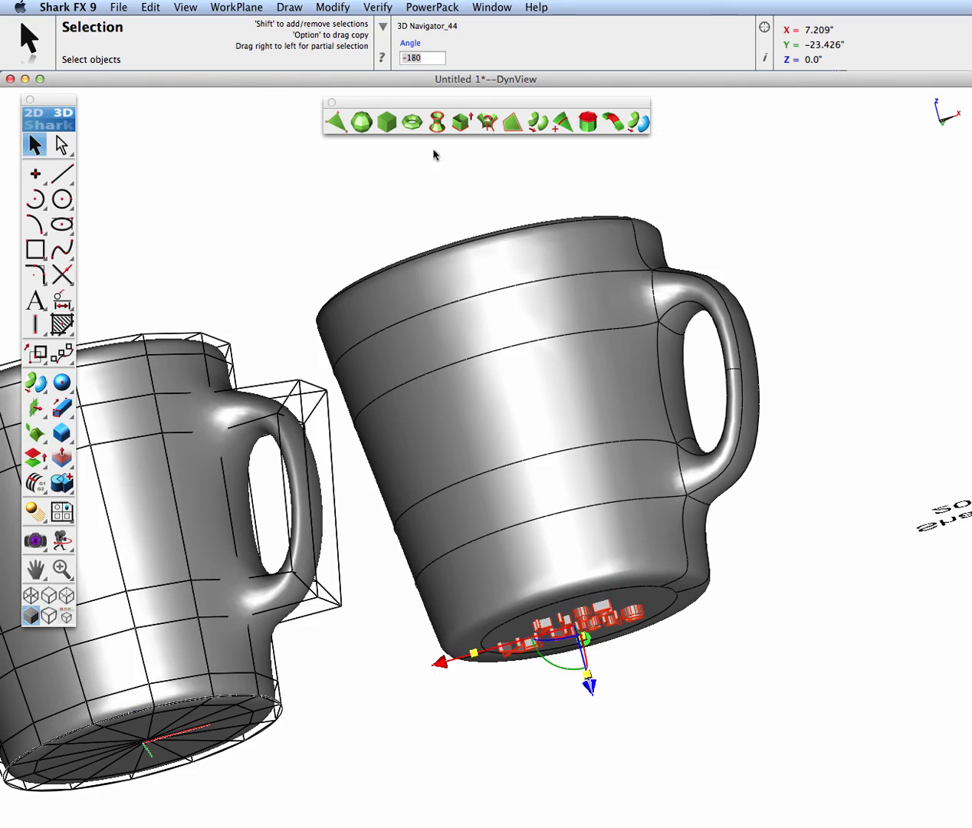
Subtract the extruded "Shark FX" and "2014" texts from the NURB mug to engrave its base
mouse_move(527, 488)
middle_down()
mouse_move(555, 336)
mouse_move(548, 311)
middle_up()
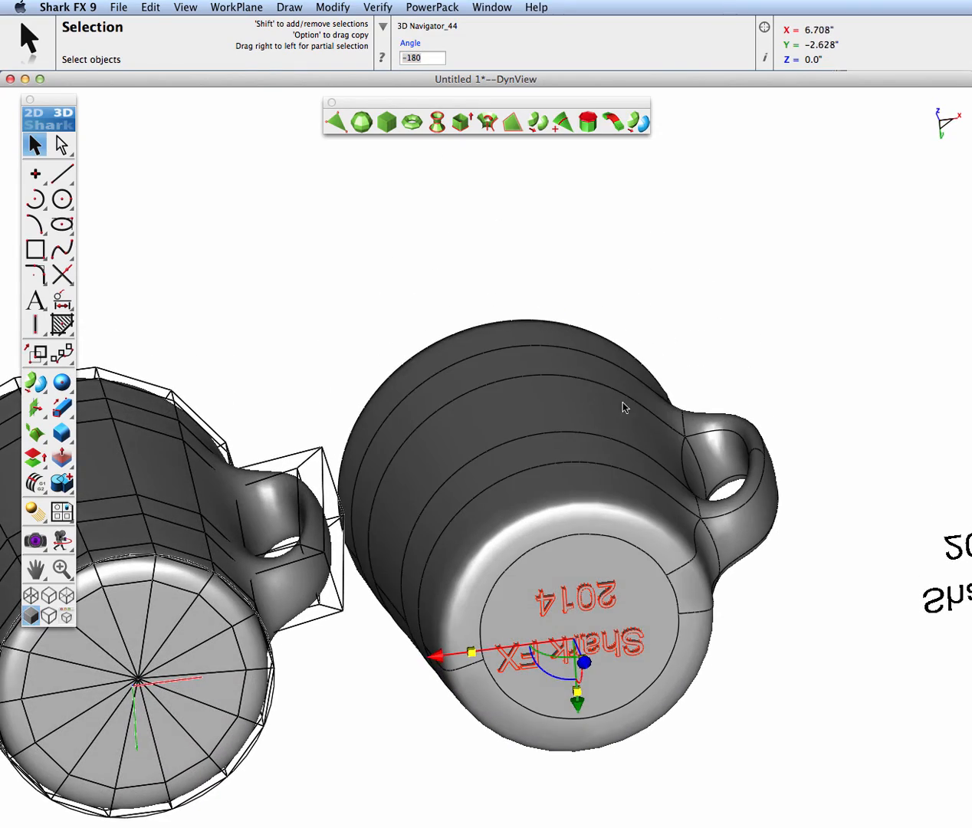
middle_drag(625, 407, 481, 460)
middle_drag(843, 568, 646, 423)
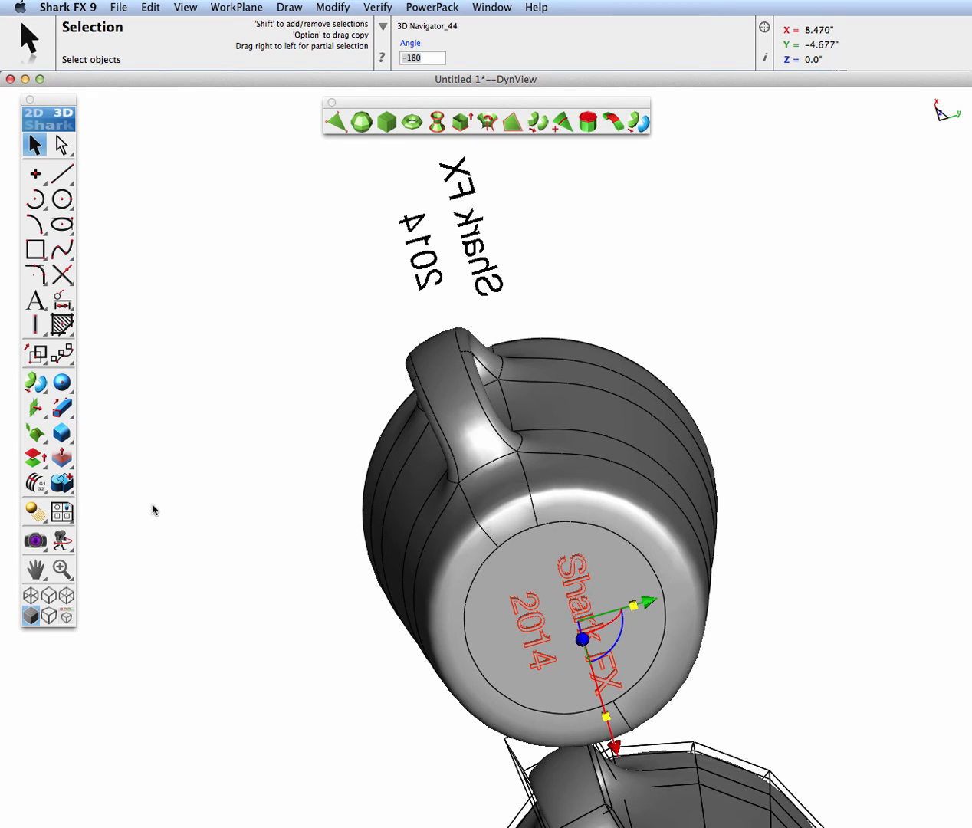
drag(66, 486, 118, 486)
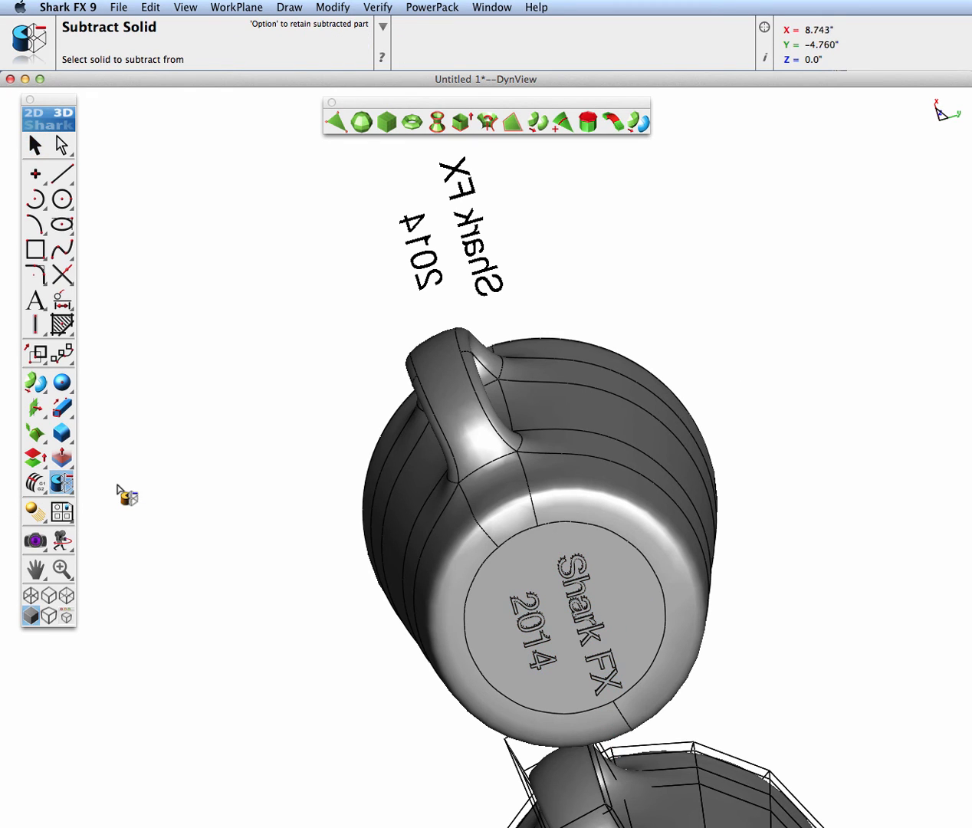
click(472, 573)
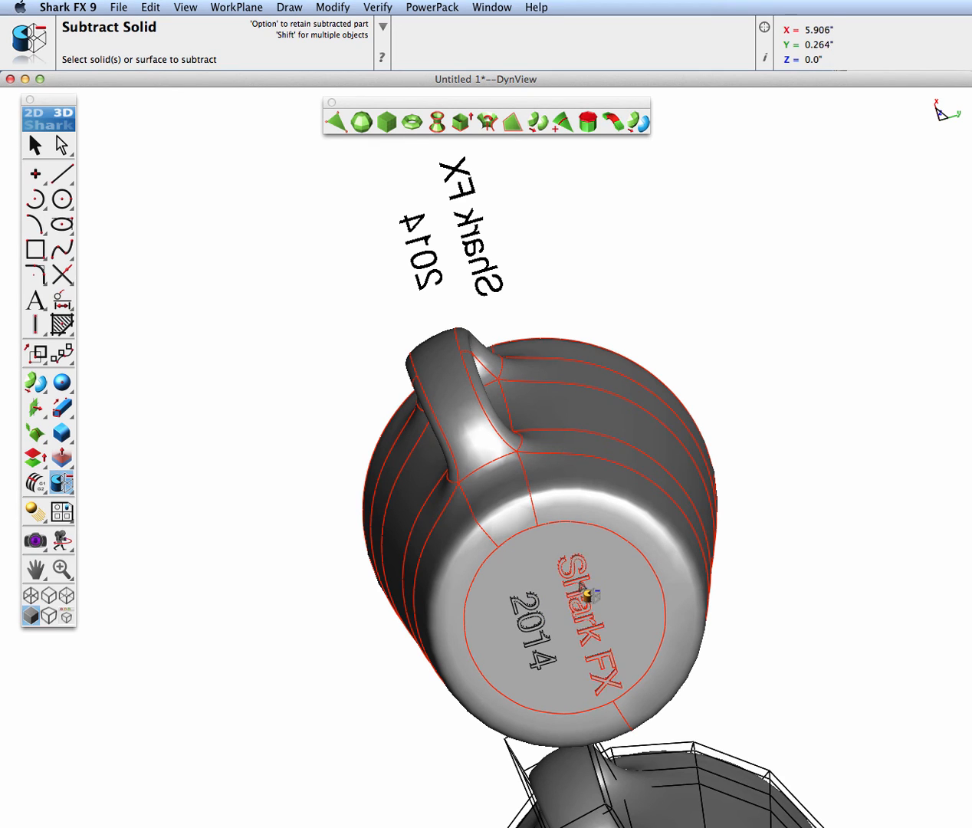
shift+click(518, 615)
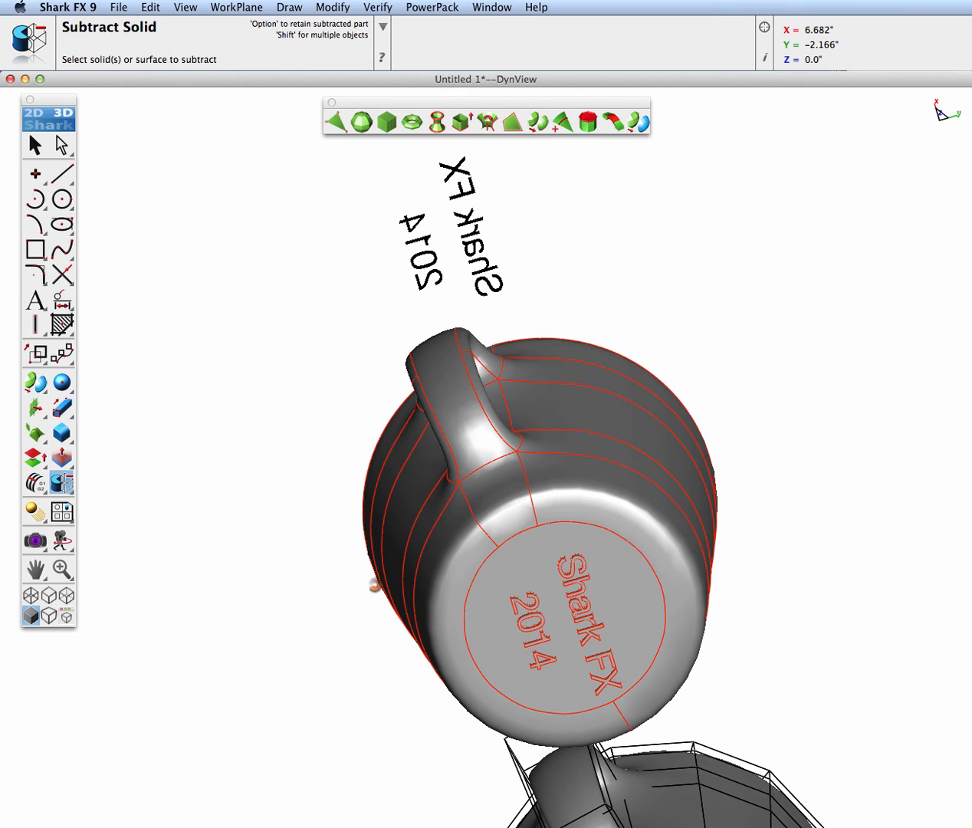
click(584, 674)
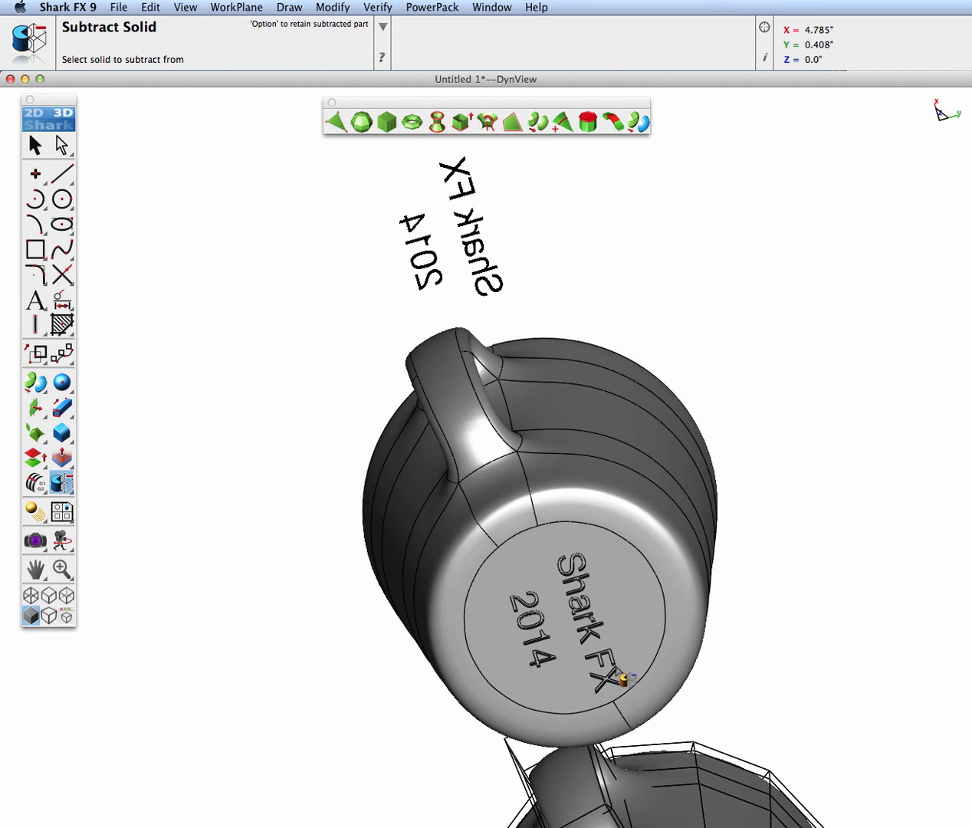
Examine the engraved text on the NURB mug's base and compare both mugs from several angles
scroll(621, 656, up, 2)
middle_drag(520, 597, 682, 602)
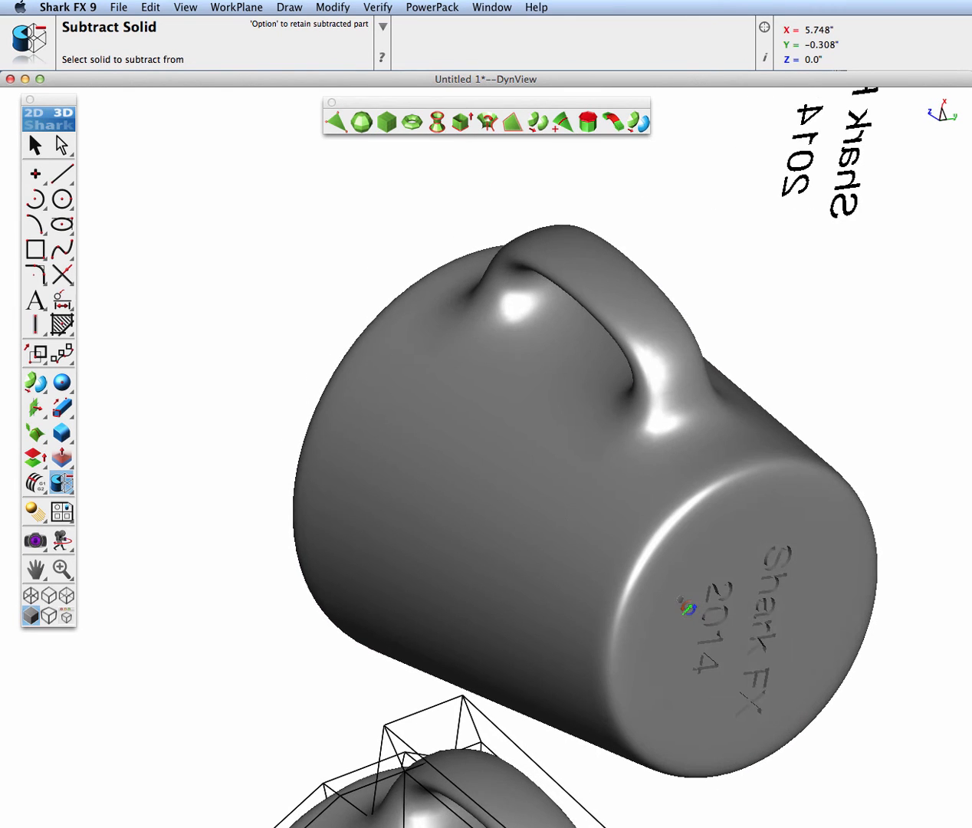
middle_drag(723, 565, 686, 569)
key(super+2)
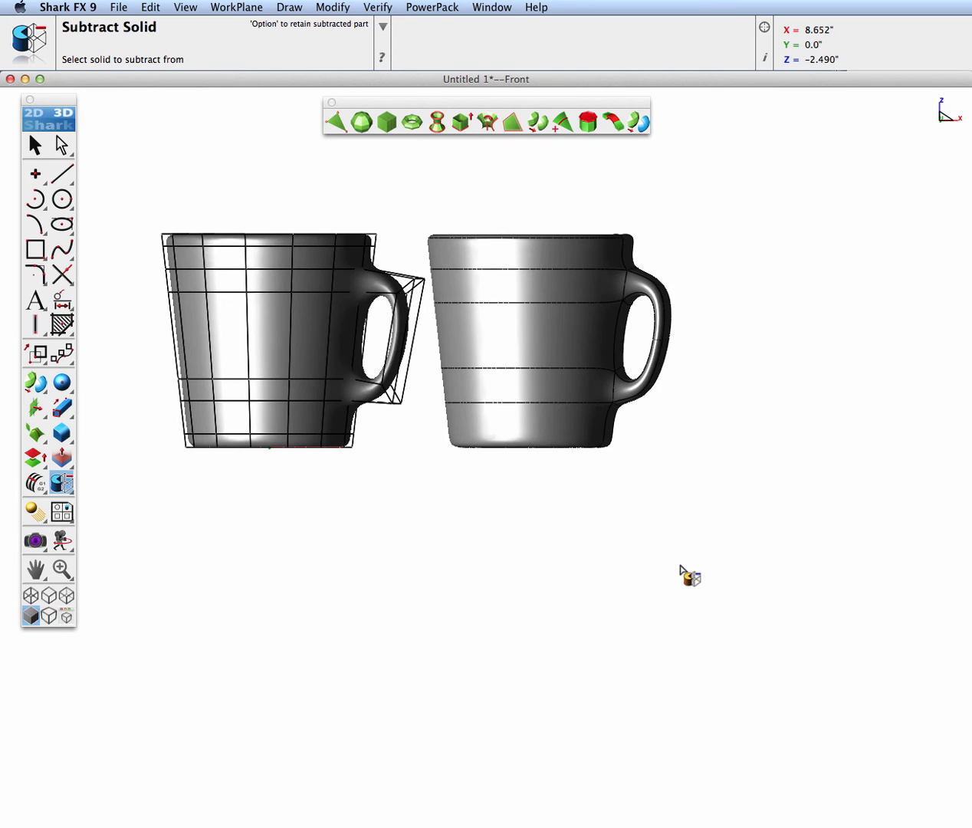
middle_drag(556, 511, 543, 392)
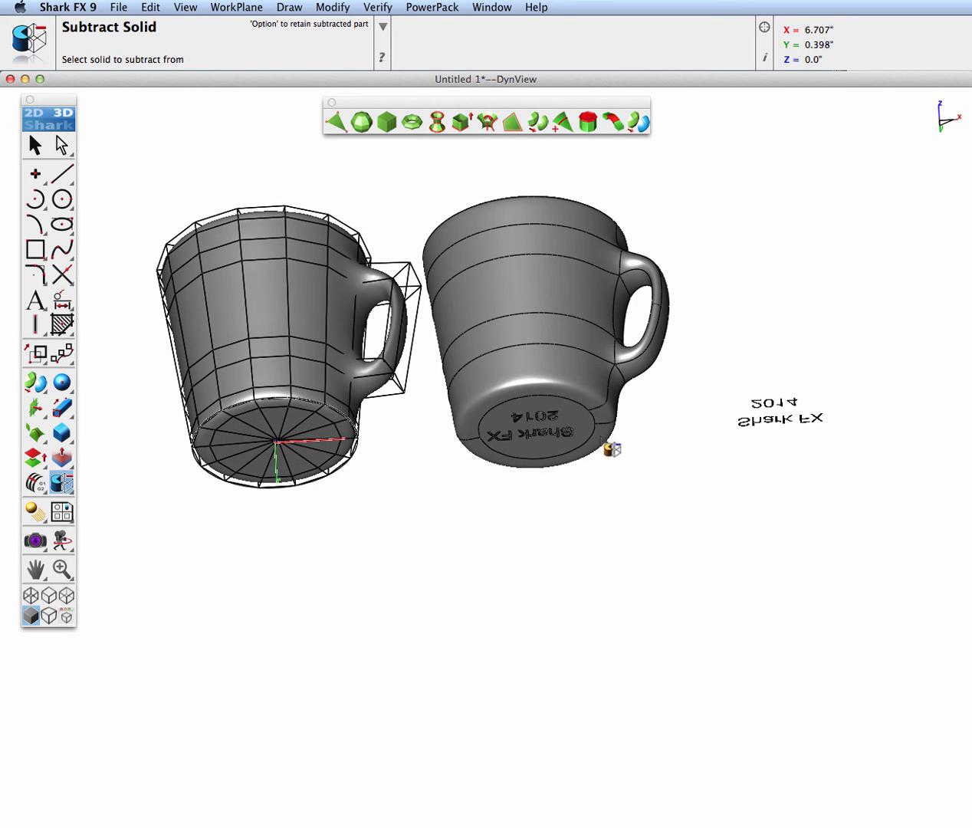
middle_drag(329, 502, 813, 373)
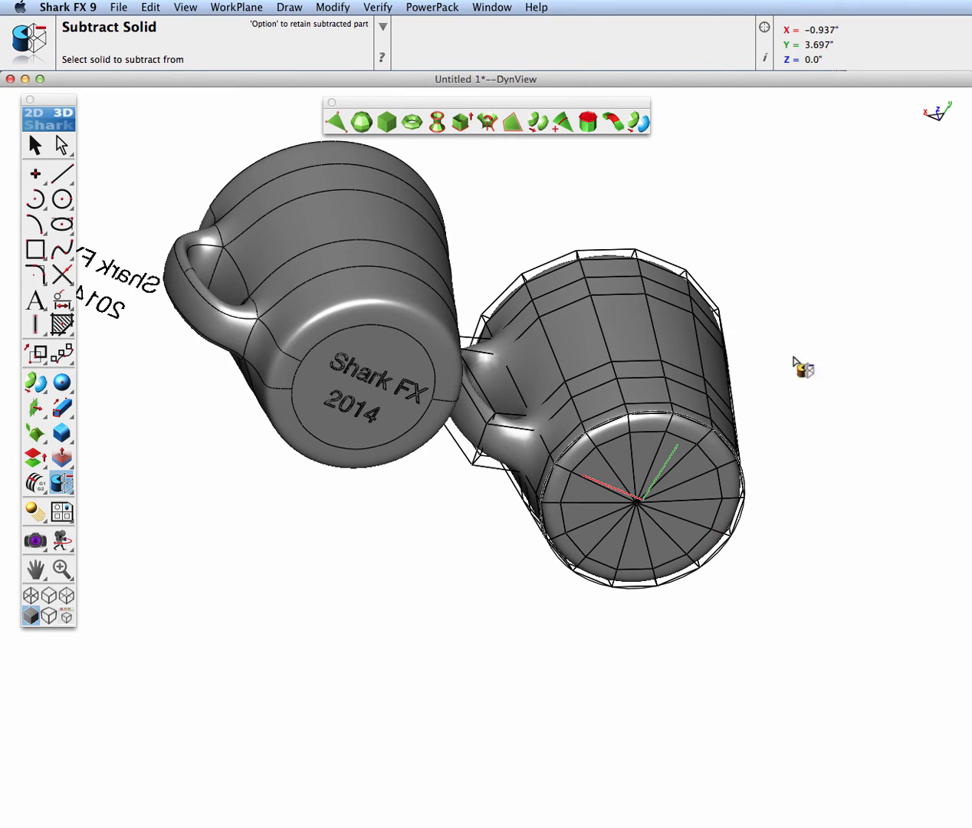
Open the Concept Explorer and expand the NURB mug's feature history down to the subdivision solid's mesh and the first subtracted text's operations
click(491, 7)
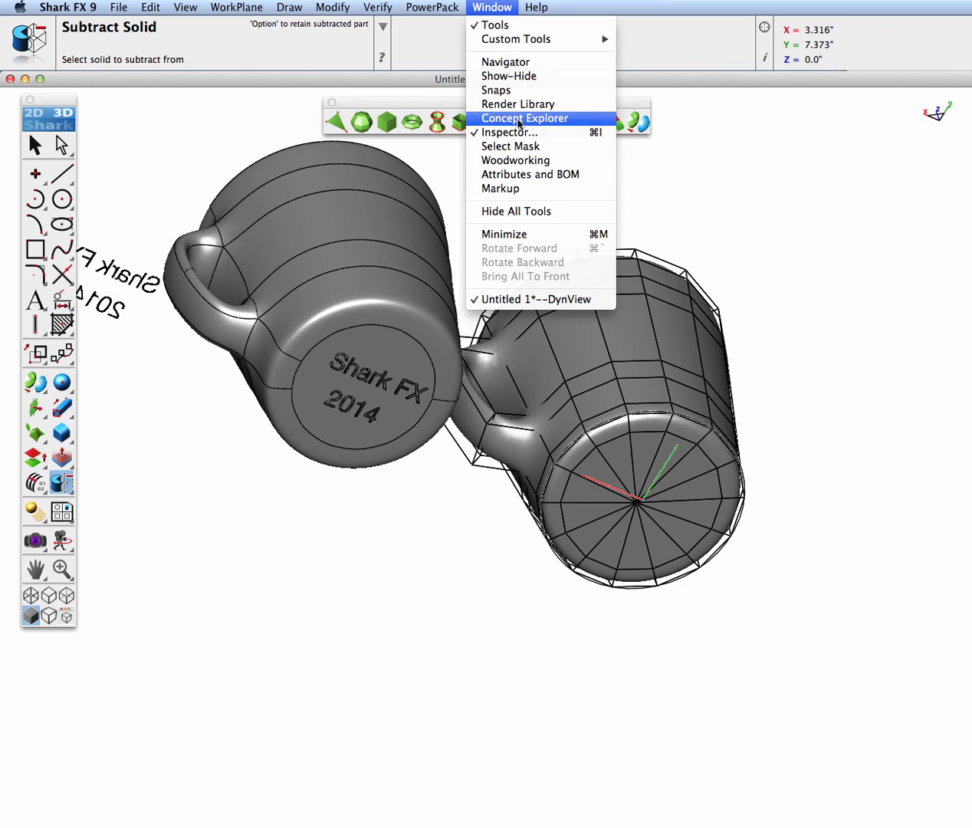
click(515, 121)
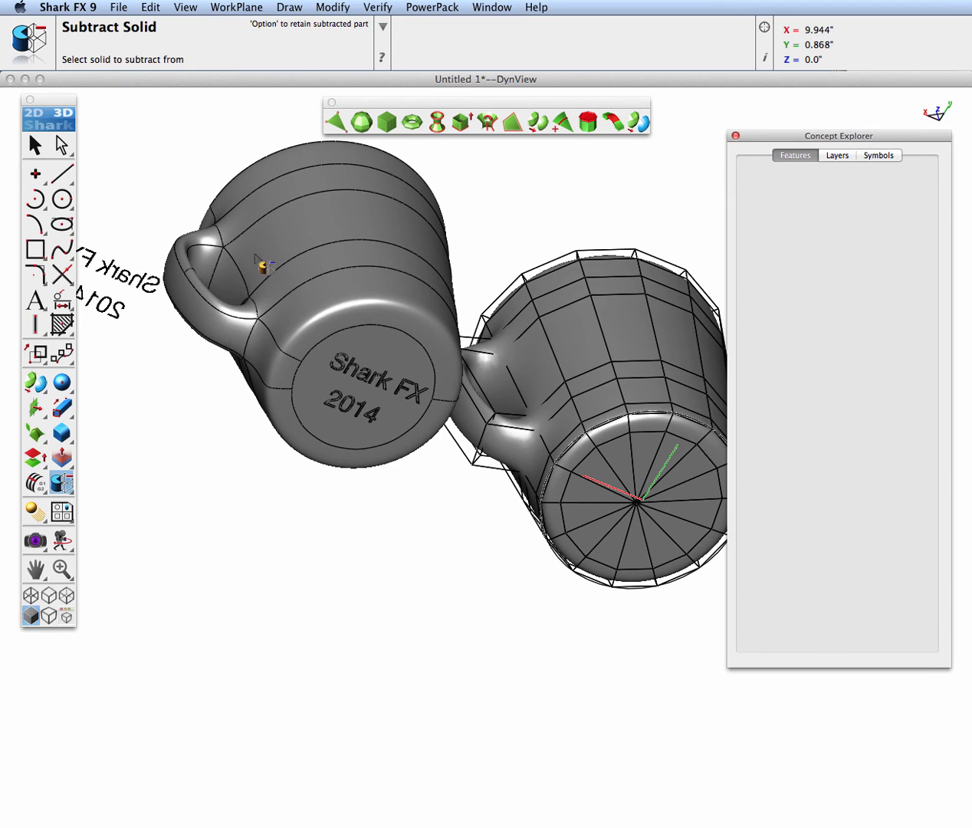
click(34, 144)
click(305, 219)
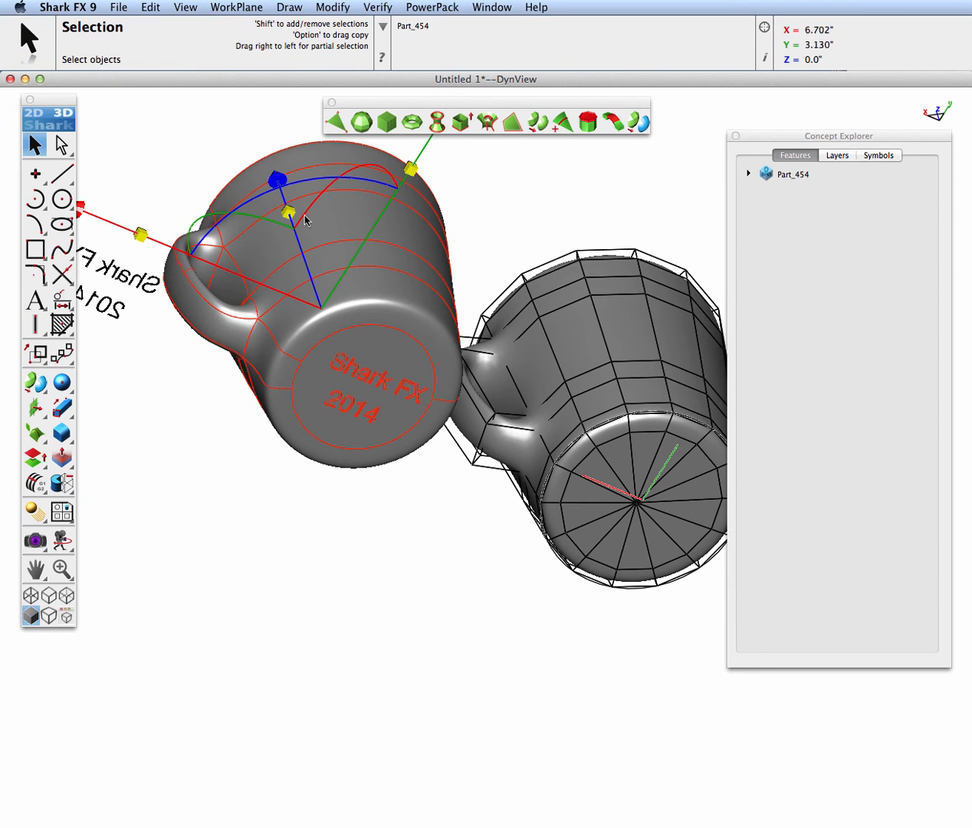
double_click(769, 174)
click(766, 193)
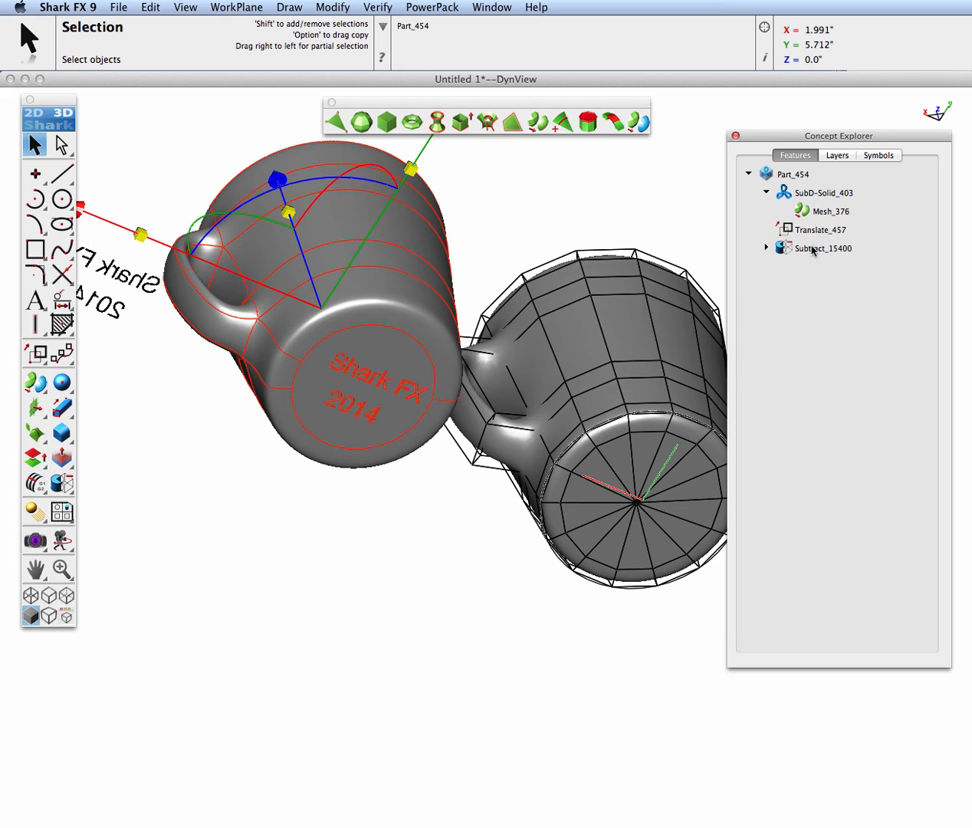
click(767, 248)
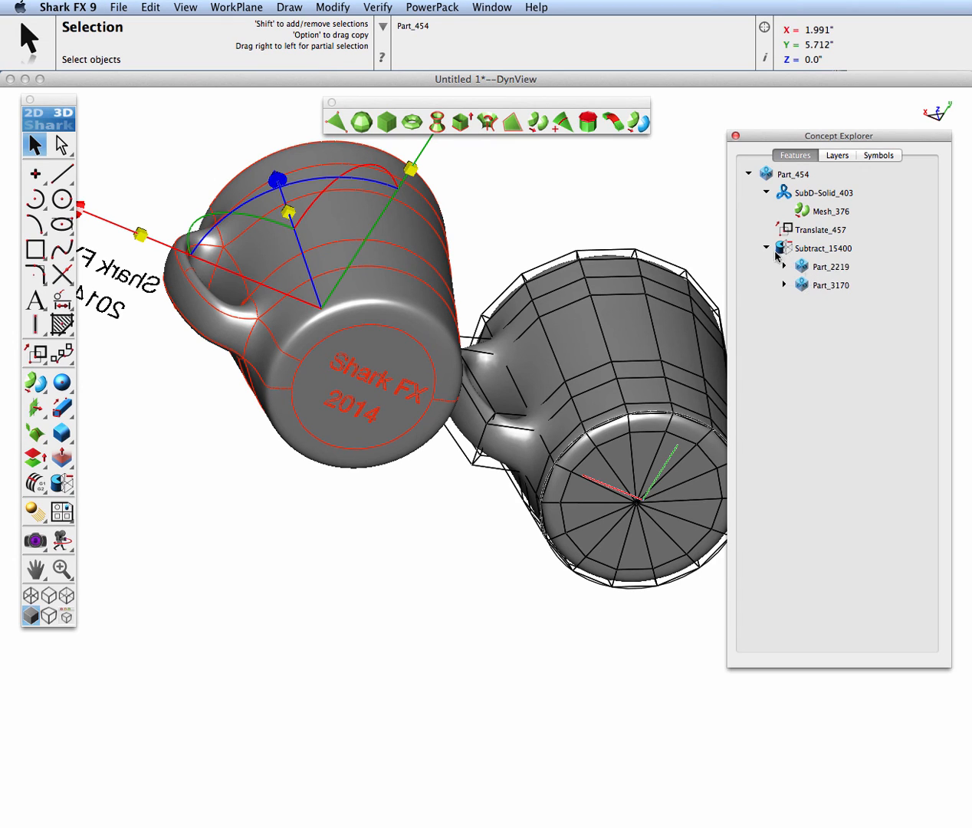
click(784, 267)
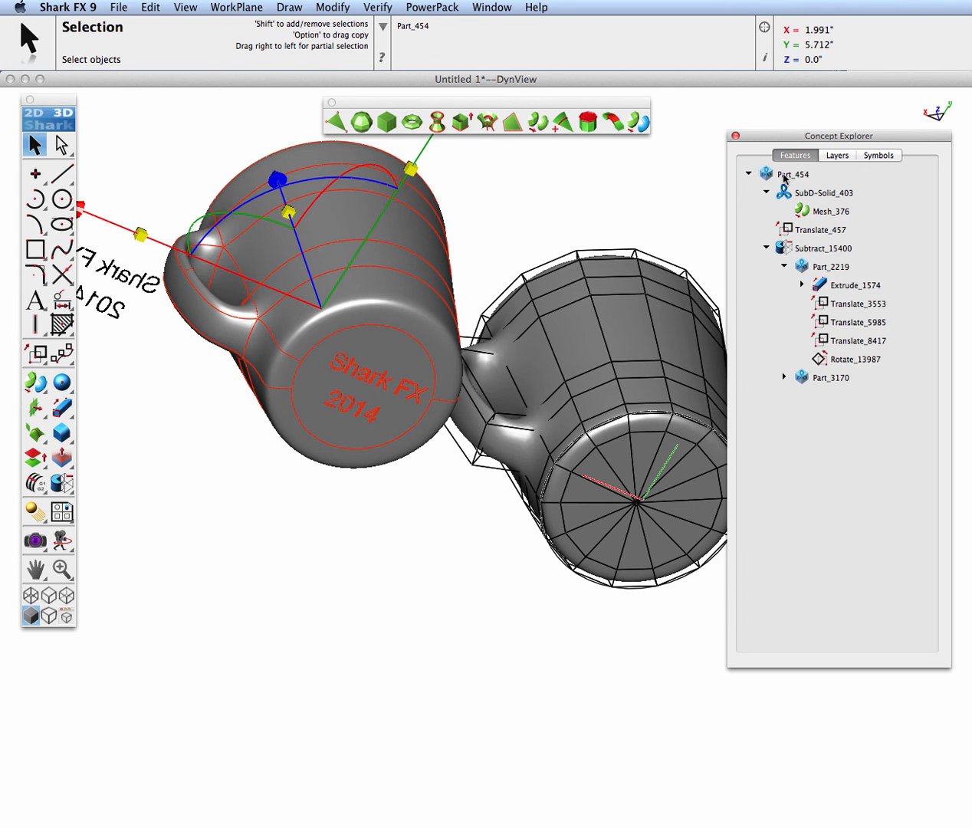
Close the Concept Explorer and change the source text "Shark FX" beside the mug to "Shark FX 9.0"
click(735, 136)
click(660, 181)
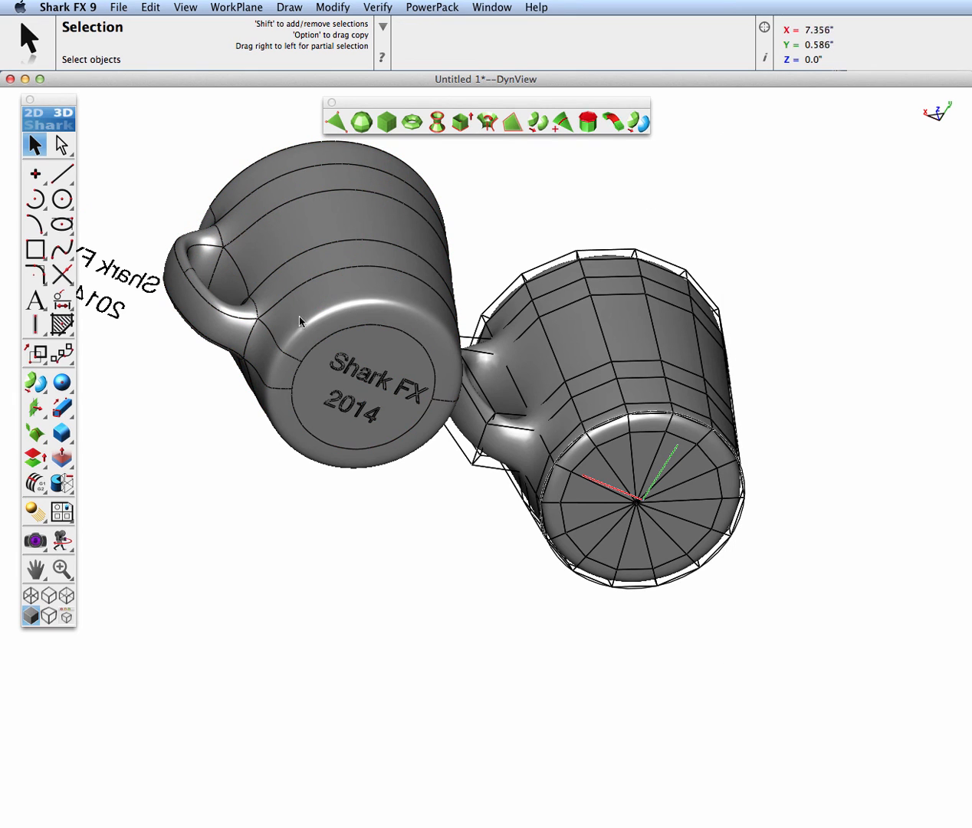
click(147, 284)
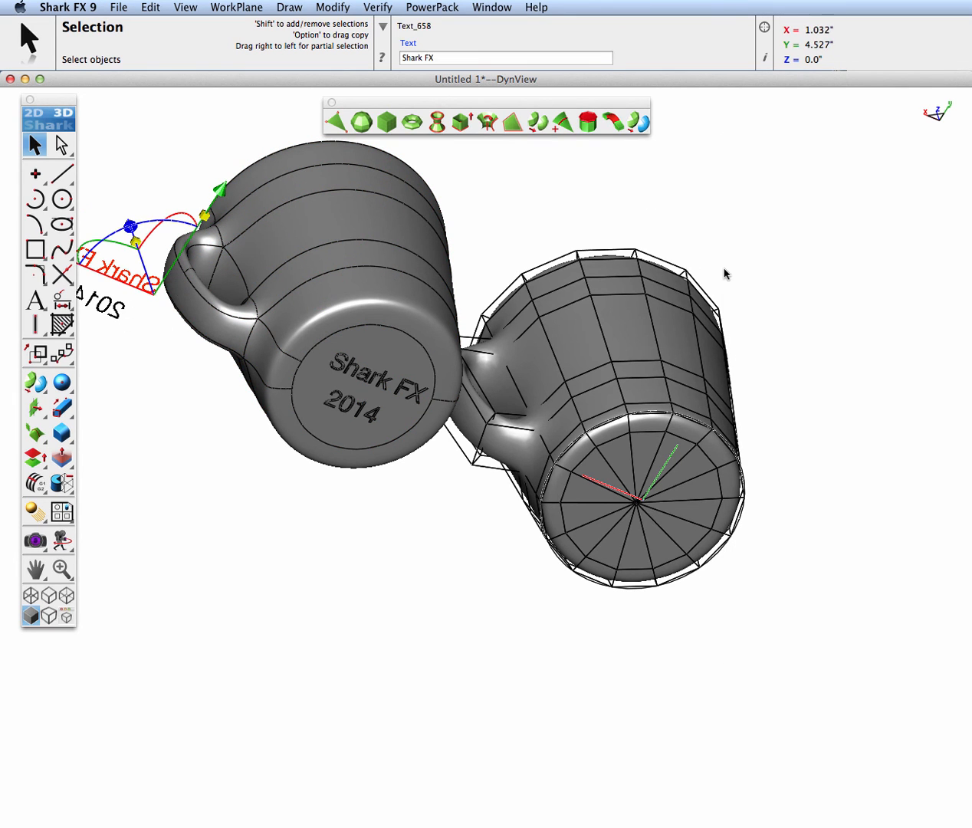
key(super+i)
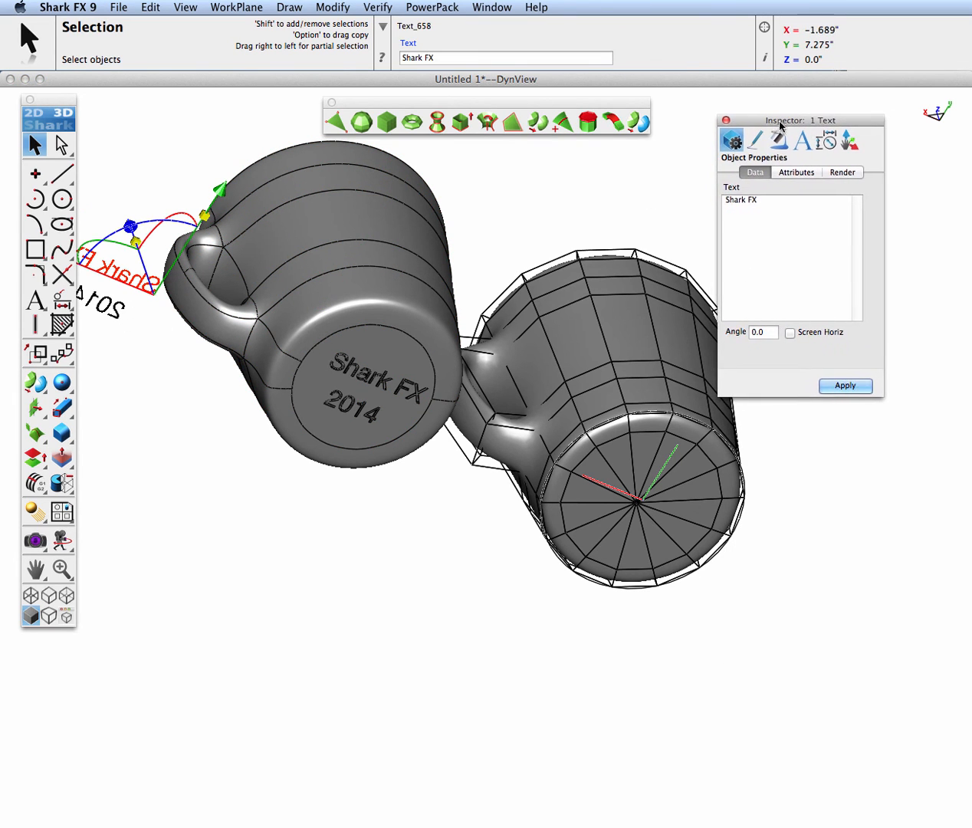
click(769, 200)
text(9.0)
click(847, 390)
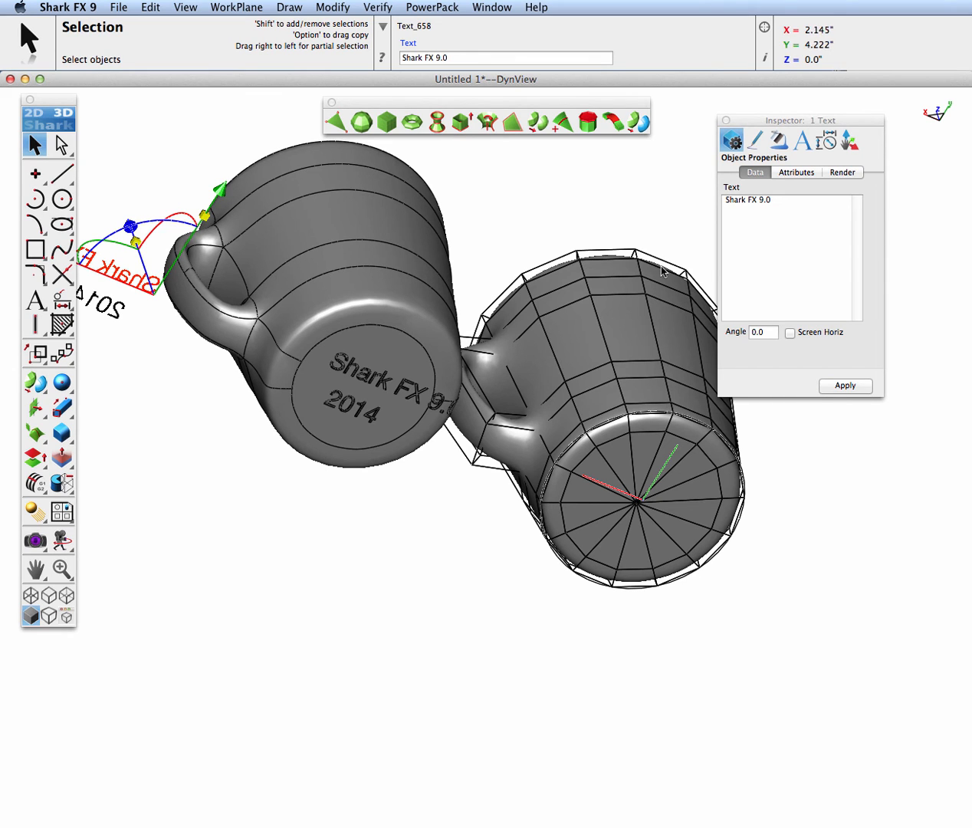
Reposition the "Shark FX 9.0" source text along X, ending with a -0.285" move, and scale it to 0.905 along X to fit the base
drag(551, 210, 603, 234)
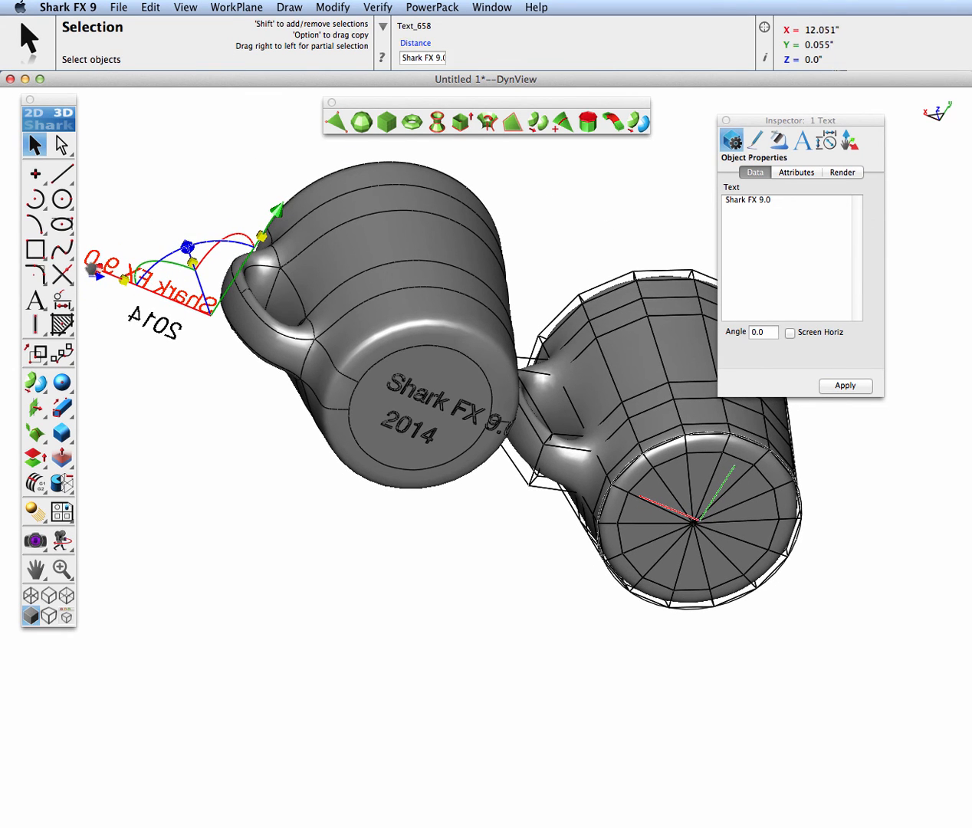
drag(91, 269, 81, 264)
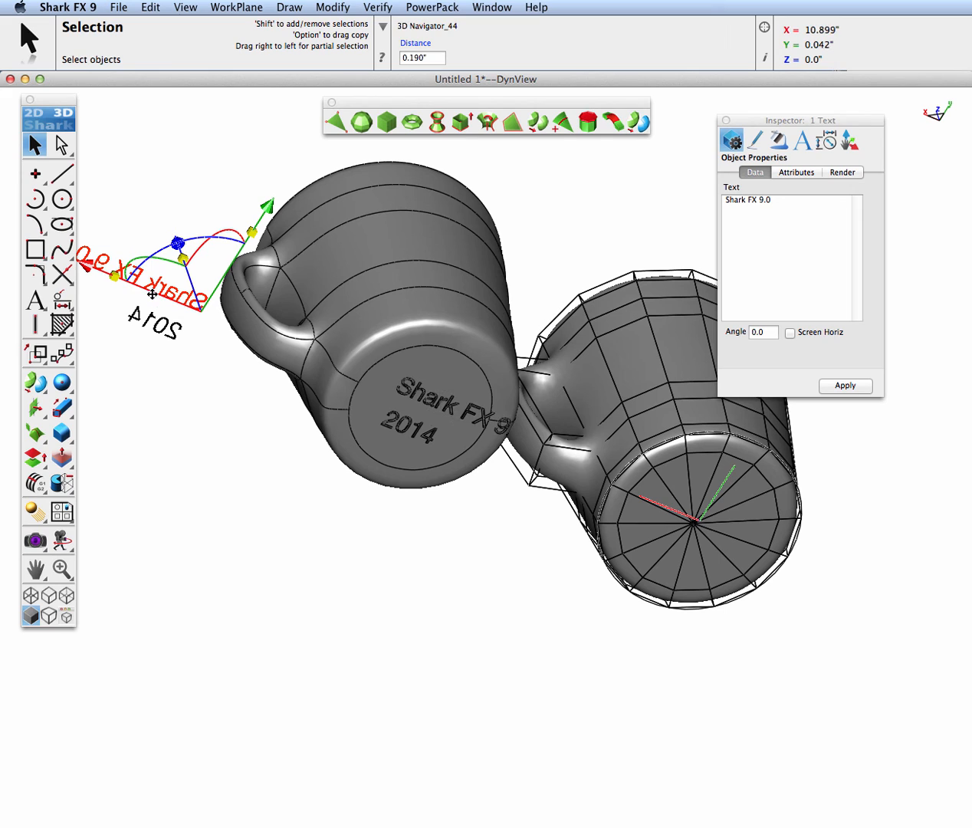
drag(211, 352, 259, 394)
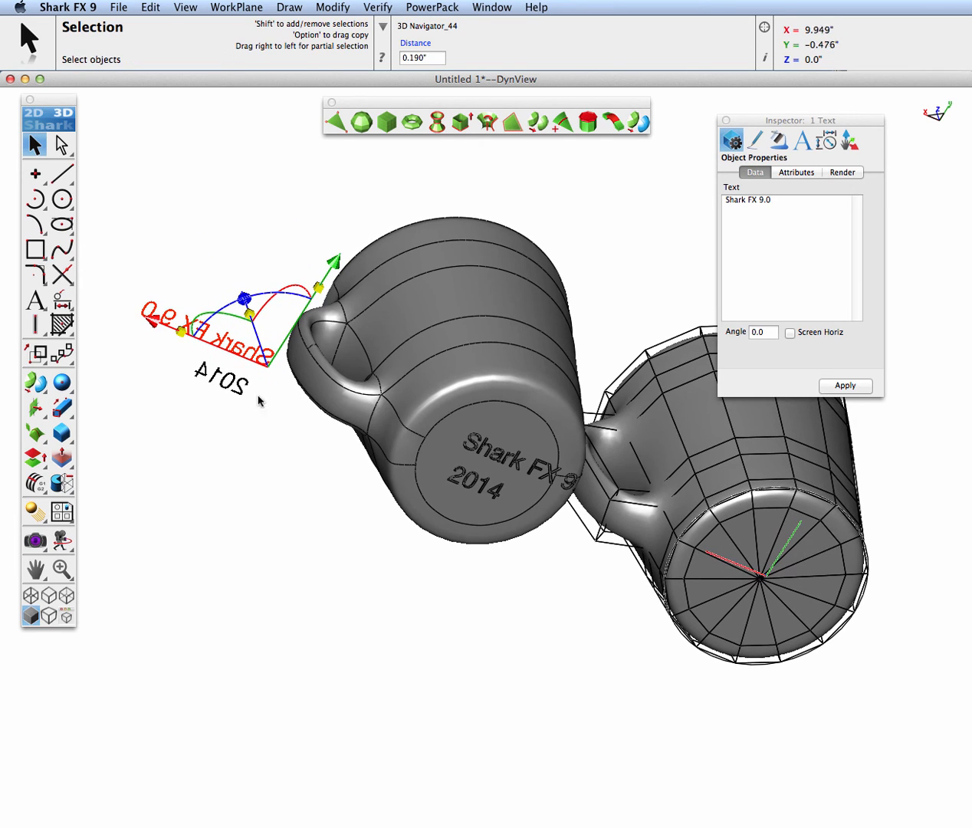
mouse_move(157, 320)
mouse_down()
mouse_move(170, 324)
mouse_move(141, 319)
mouse_up()
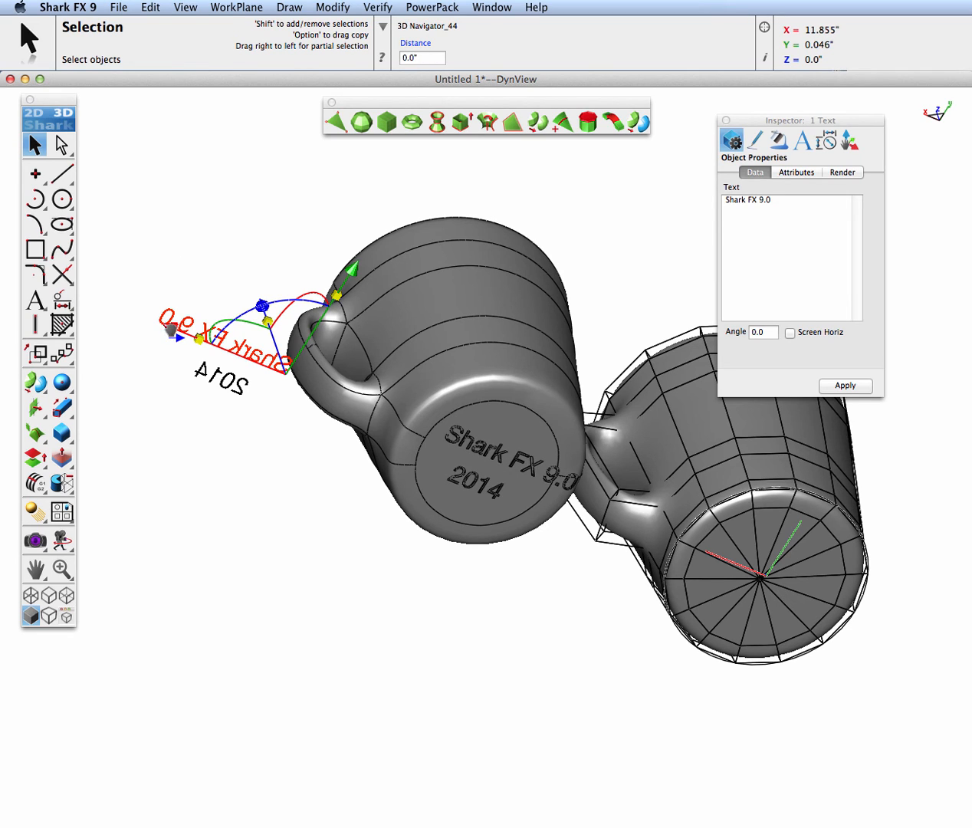
drag(171, 330, 182, 335)
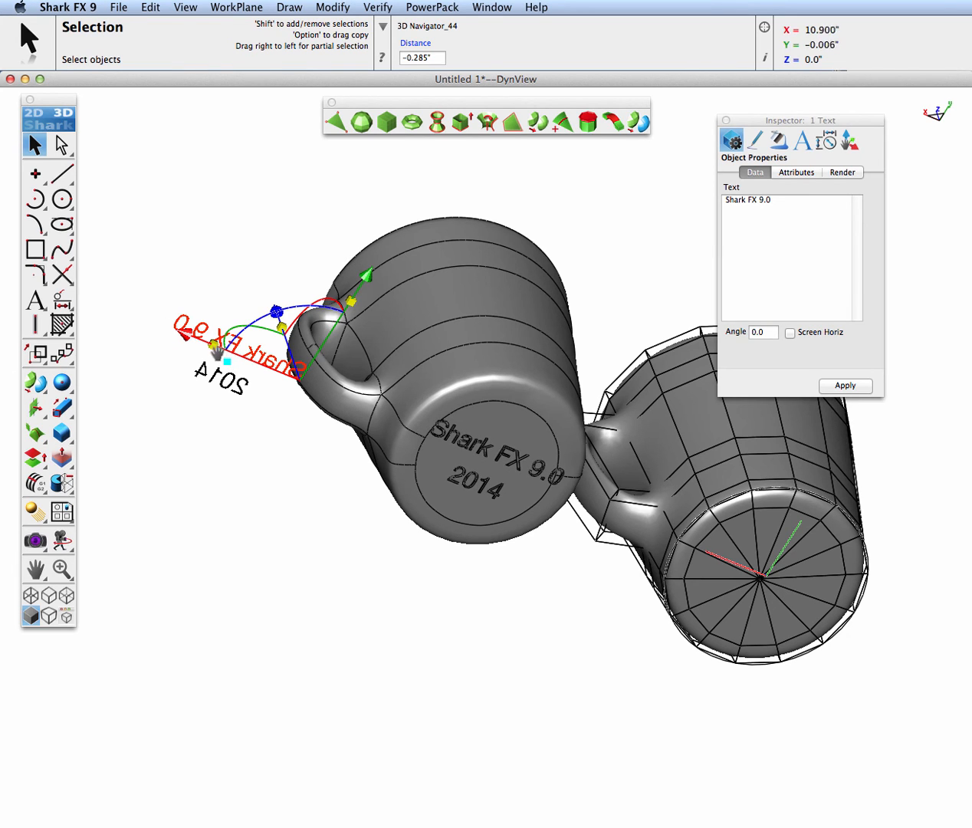
drag(217, 345, 222, 350)
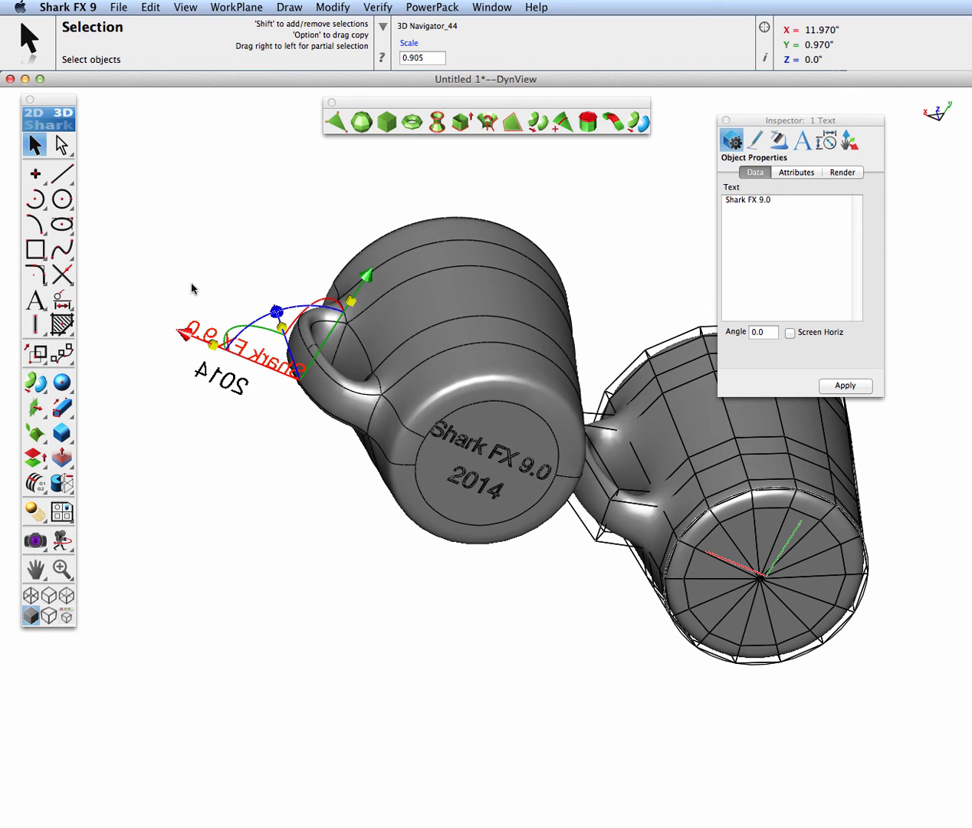
In the Front view, select the mesh vertices above the base rings and raise them 0.919" in Z to make the mug taller
key(super+2)
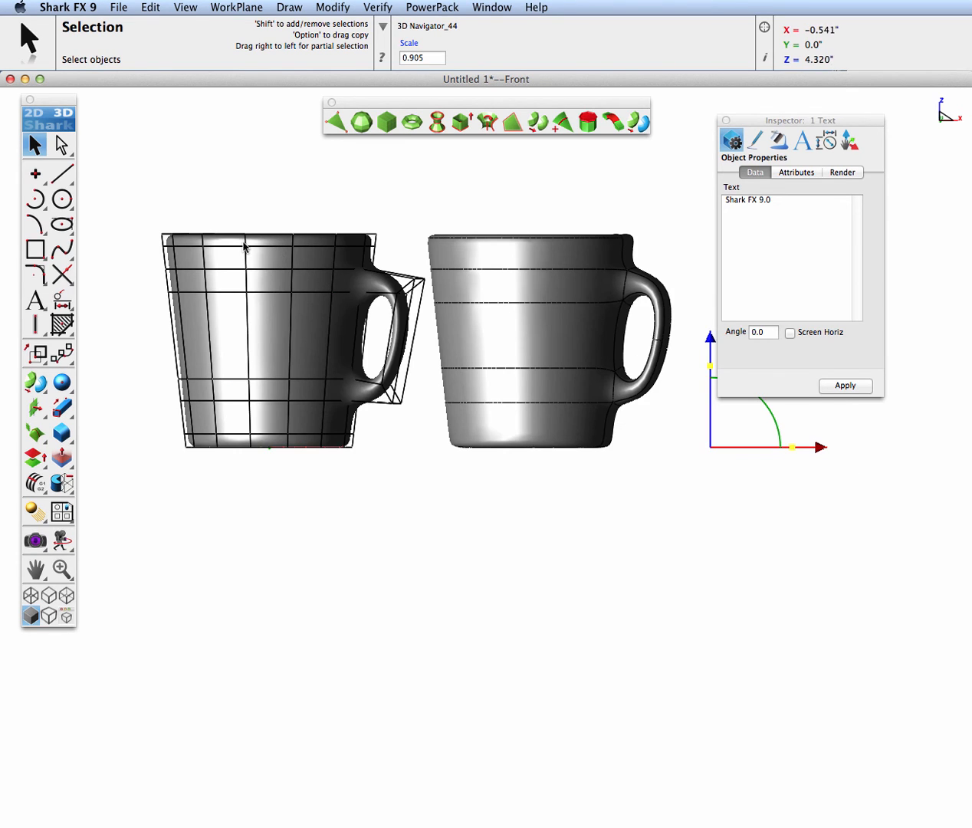
click(200, 207)
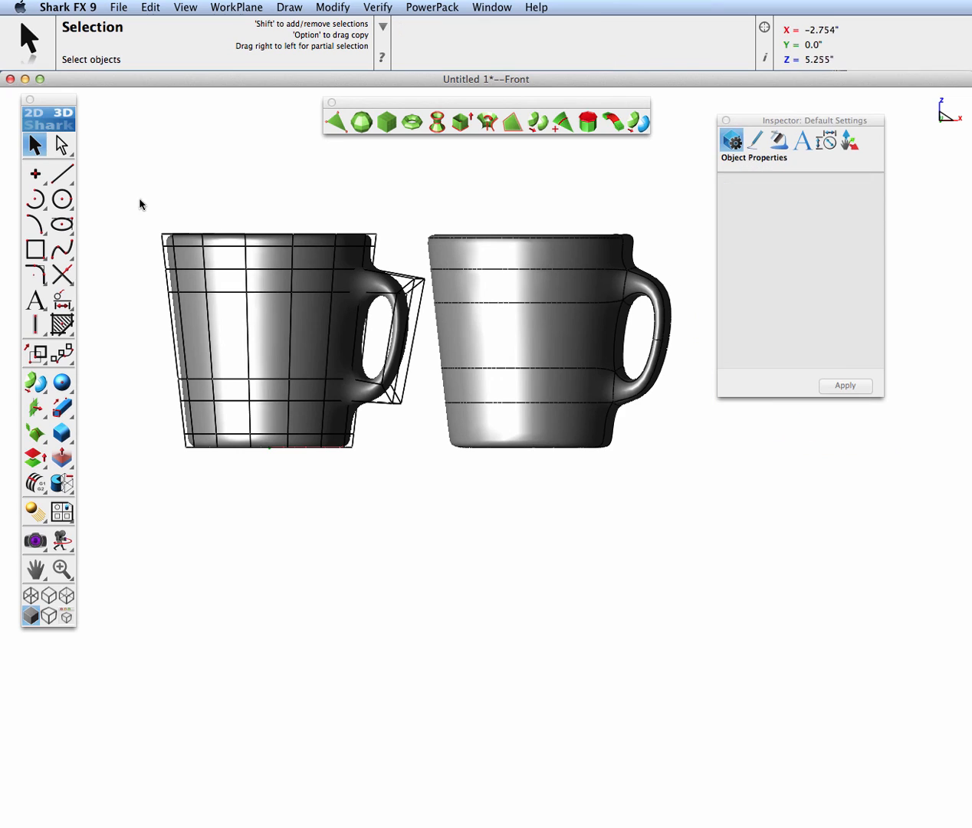
drag(125, 190, 426, 426)
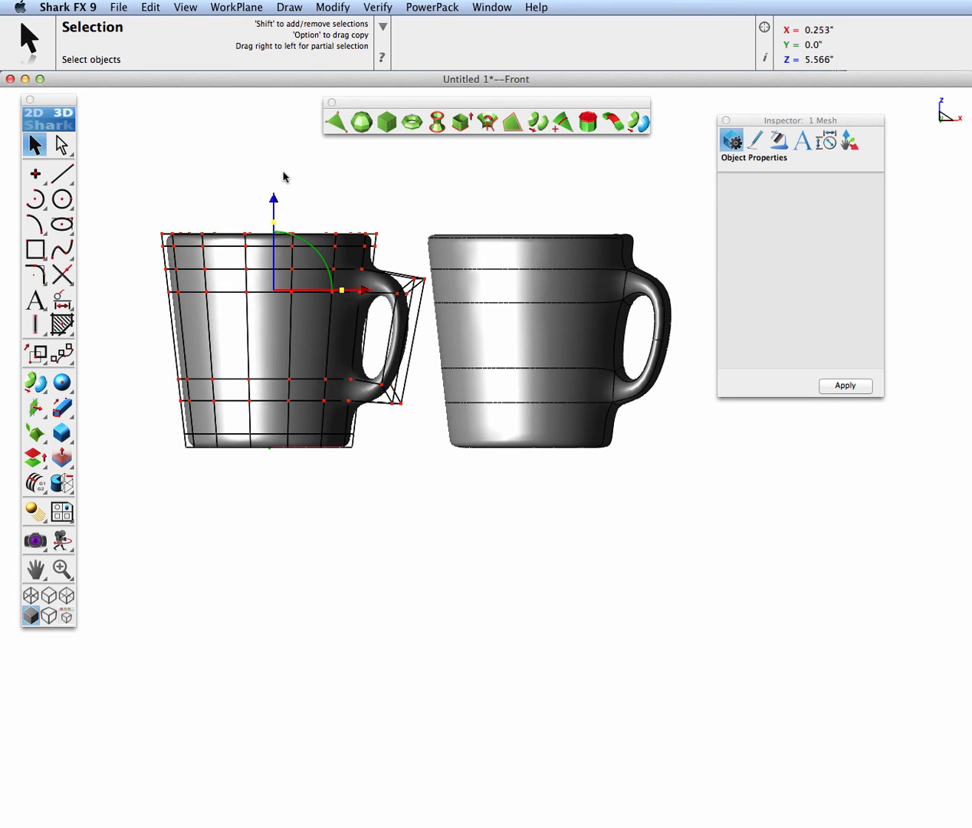
drag(274, 194, 278, 155)
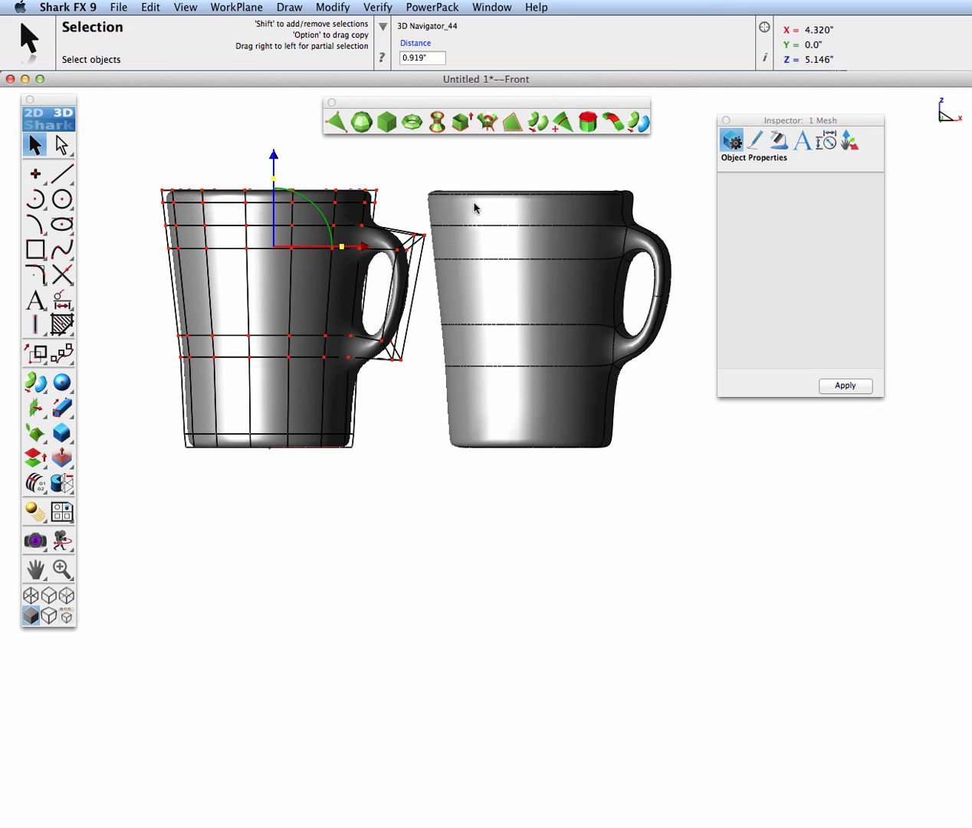
Hide the subdivision mesh mug and the source texts, and show the remaining NURB mug in the Isometric view
middle_drag(556, 353, 577, 379)
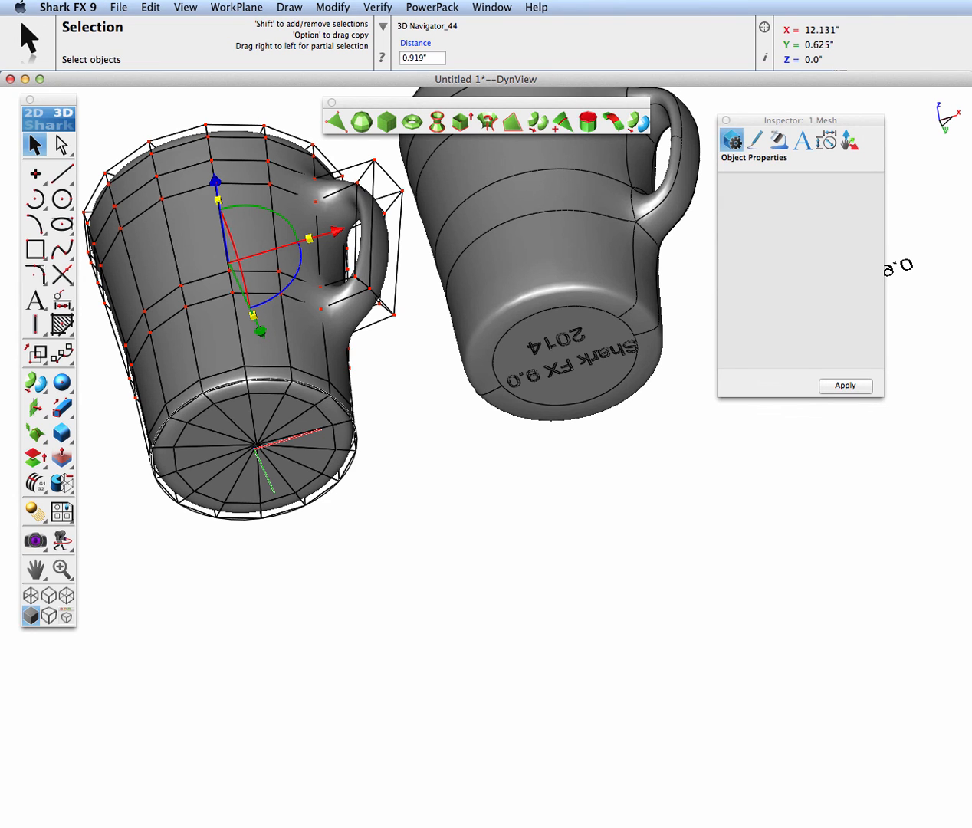
click(498, 416)
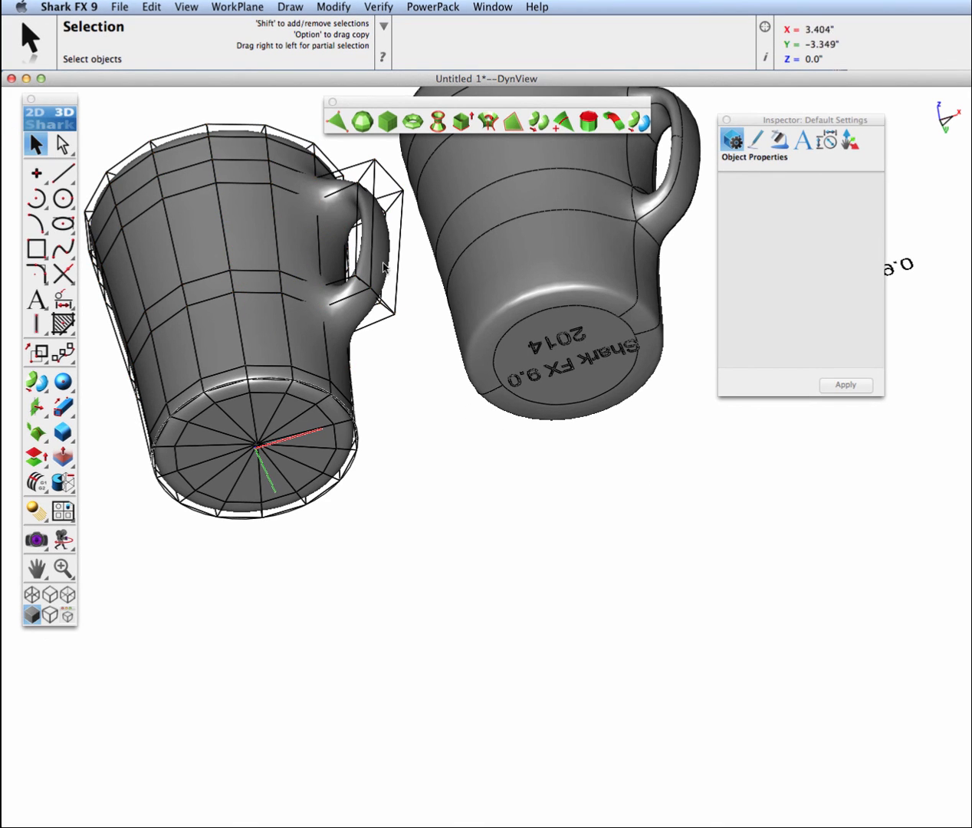
right_click(486, 262)
click(512, 283)
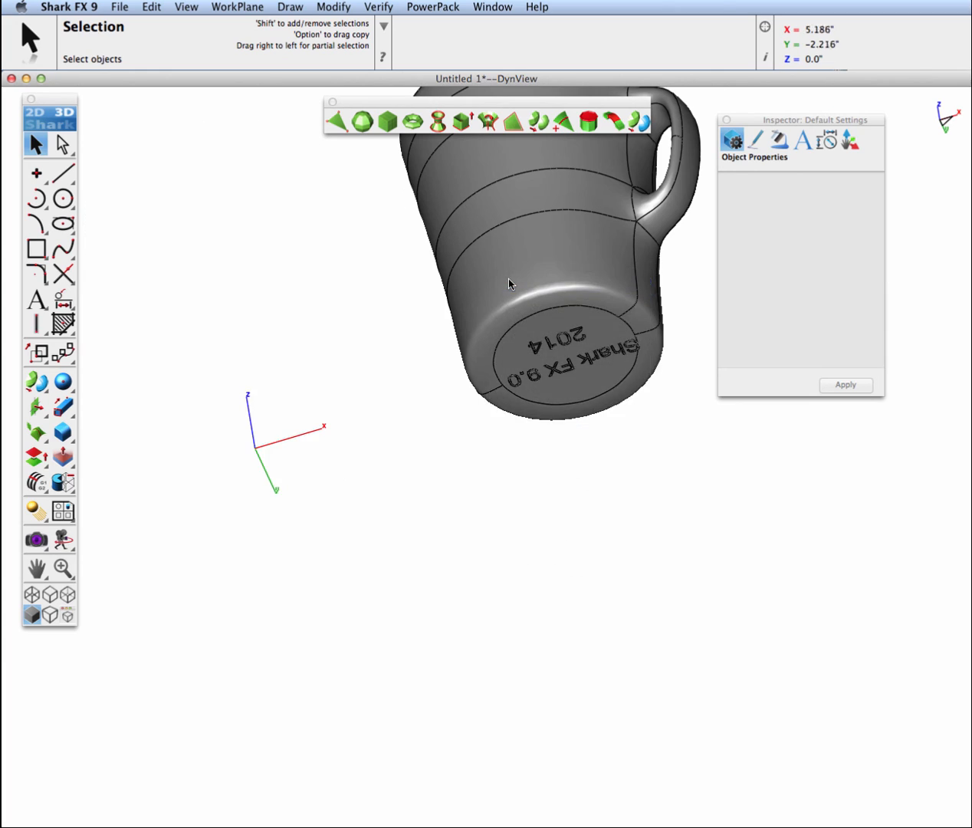
key(super+7)
scroll(697, 444, up, 2)
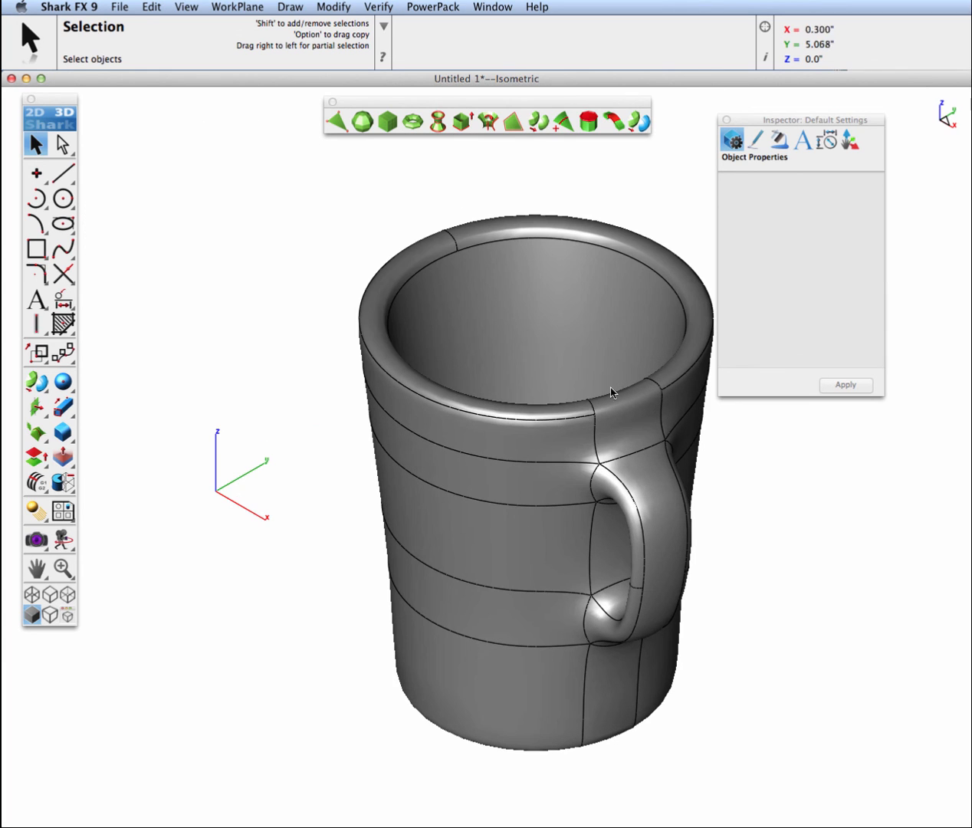
Switch to the Four viewport layout and orbit the isometric viewport to show the mug's engraved base
click(201, 8)
mouse_move(241, 274)
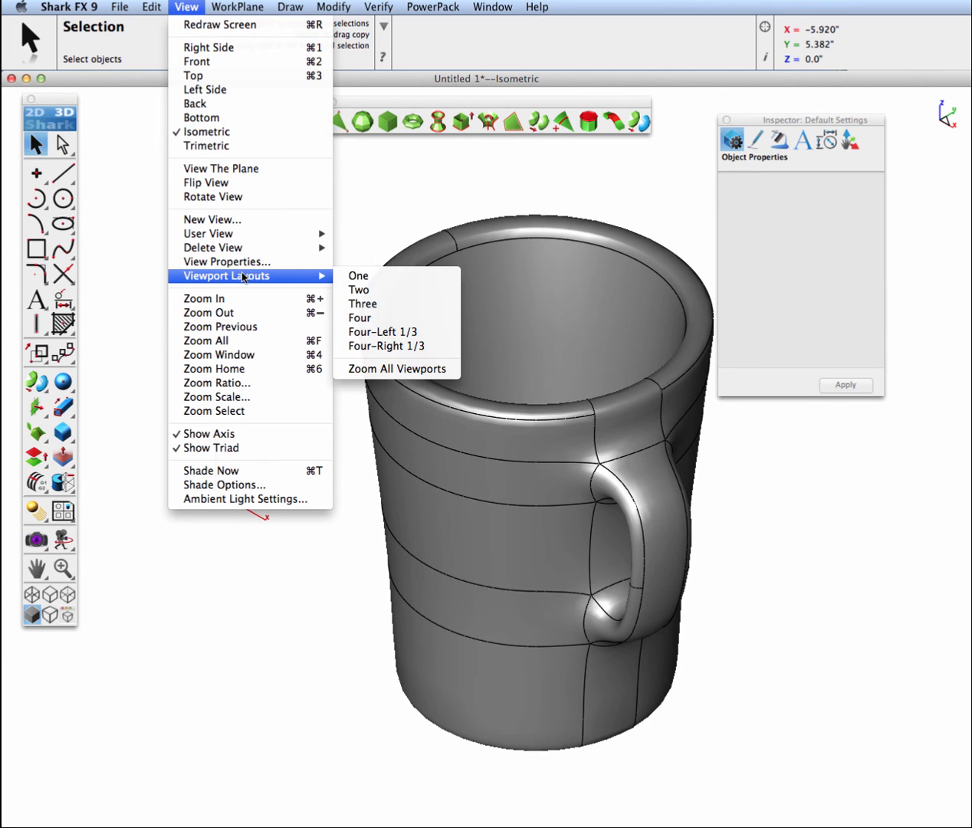
click(376, 317)
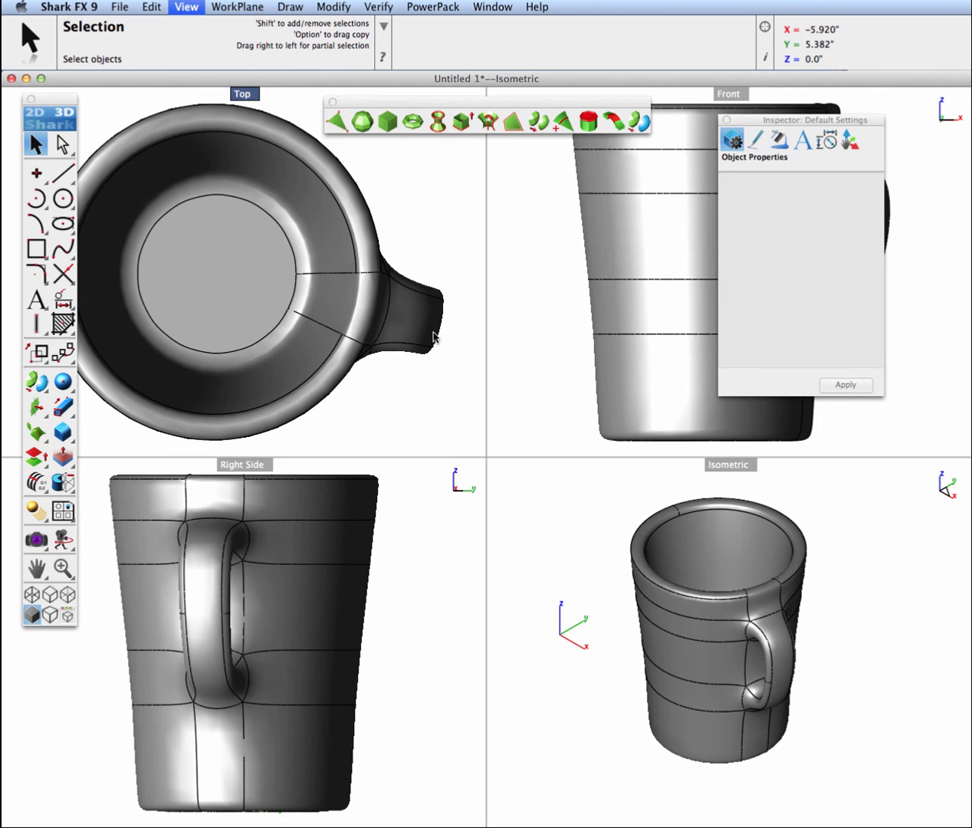
middle_drag(669, 607, 644, 648)
scroll(730, 684, up, 5)
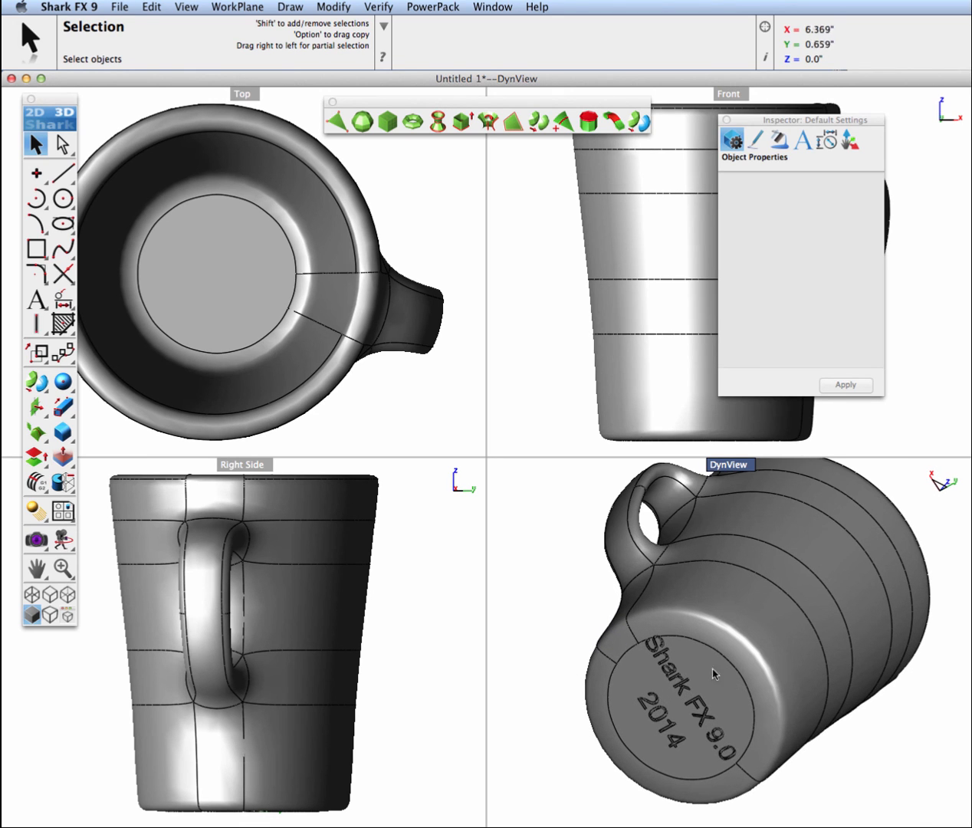
Close the Inspector and render all four viewports with the Plastic renderer, using shadows and Drop Shadow
click(36, 539)
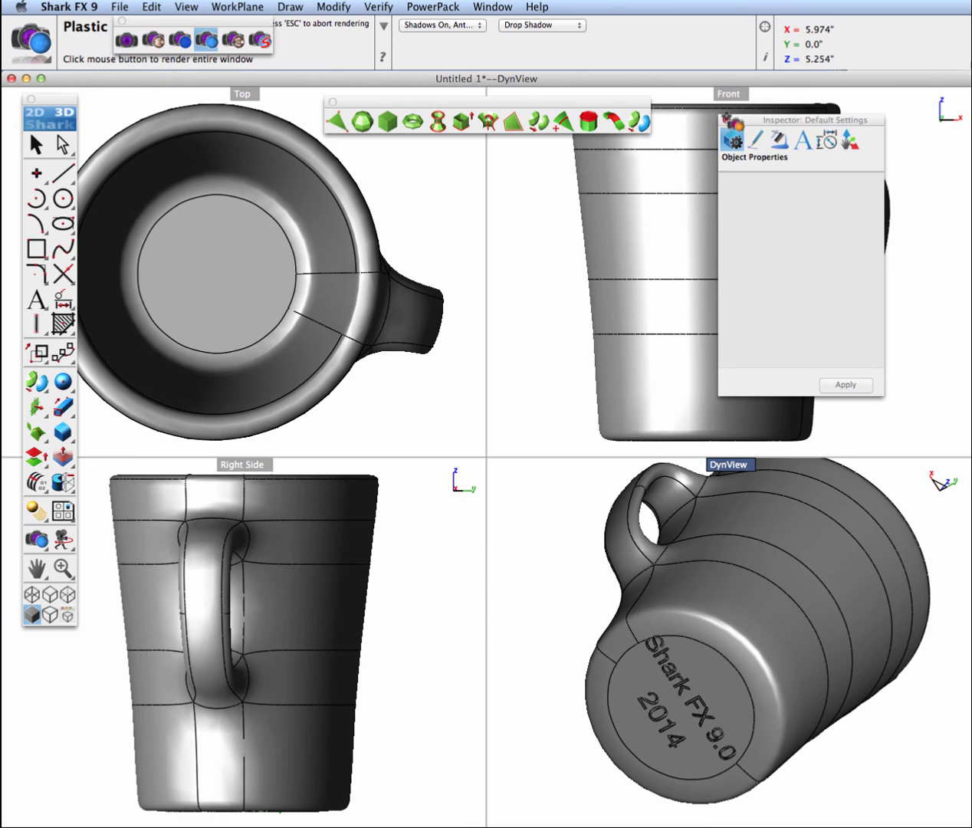
click(713, 122)
click(374, 139)
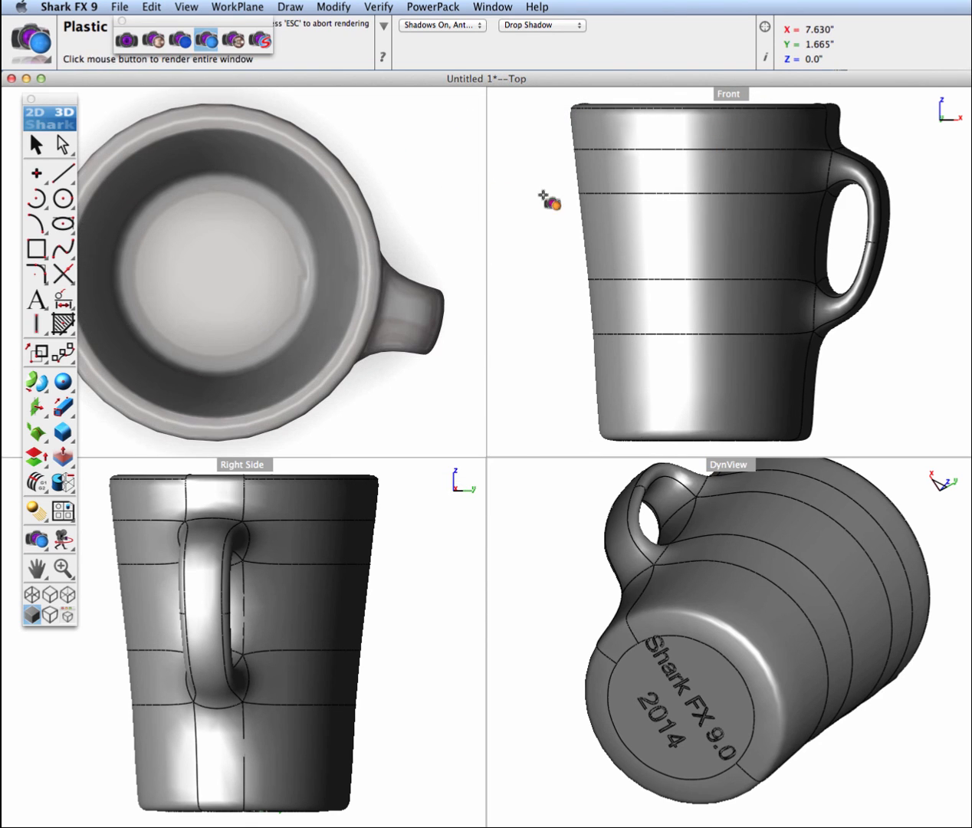
click(541, 219)
click(447, 515)
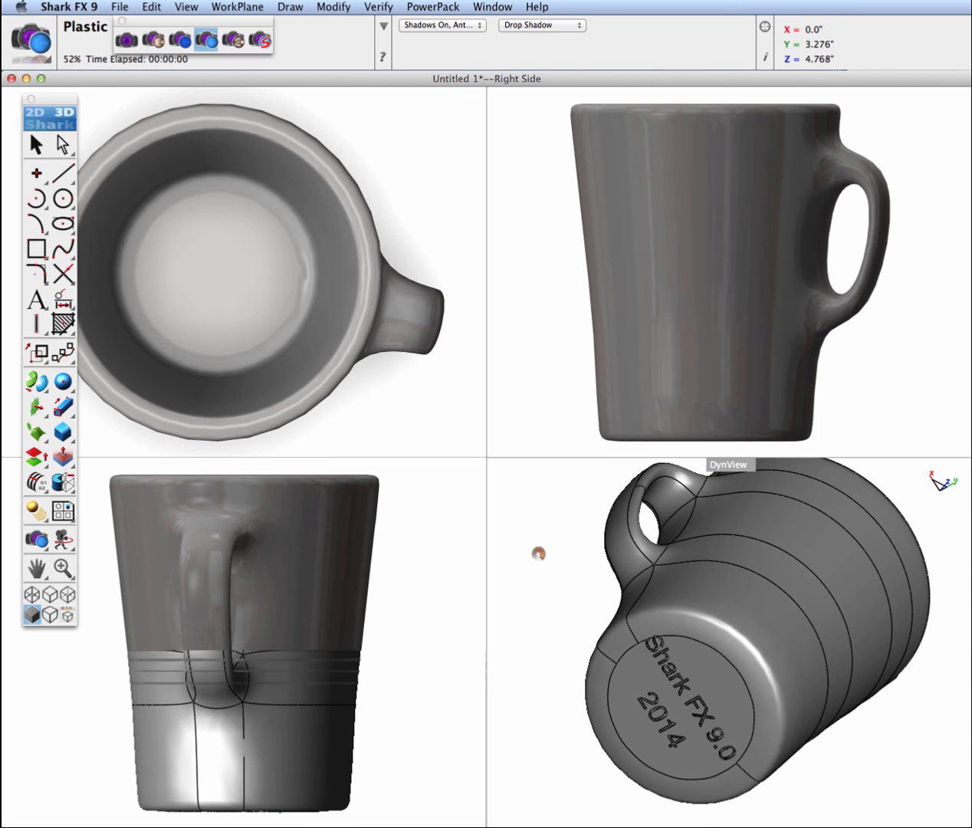
click(540, 532)
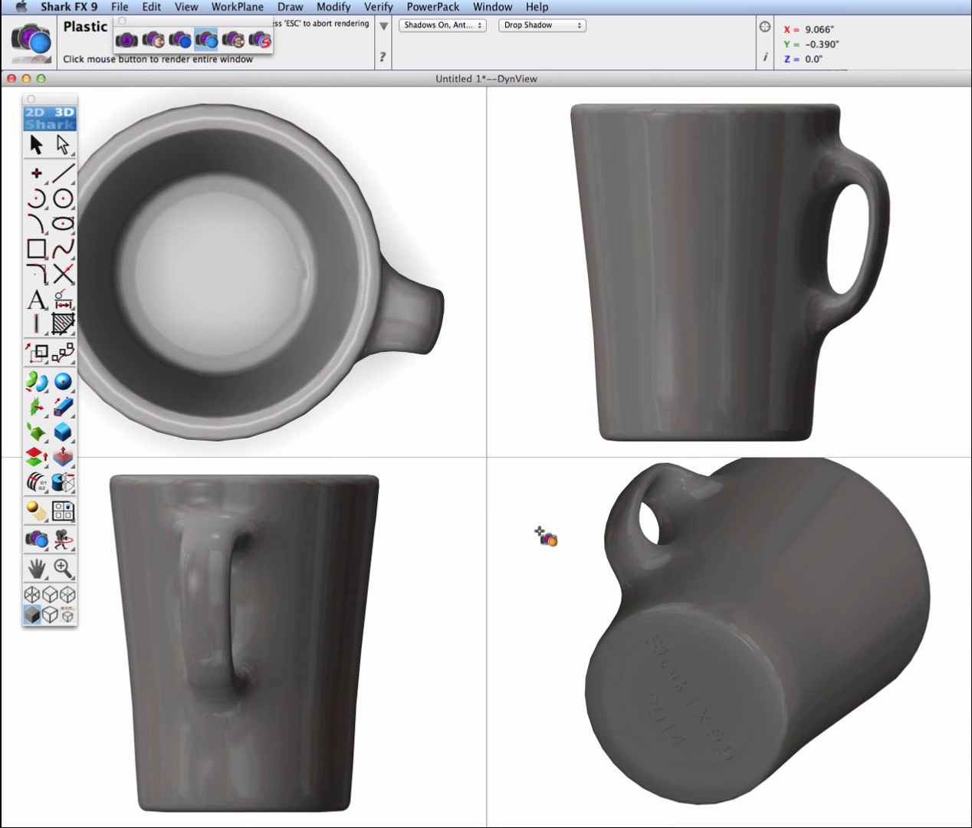